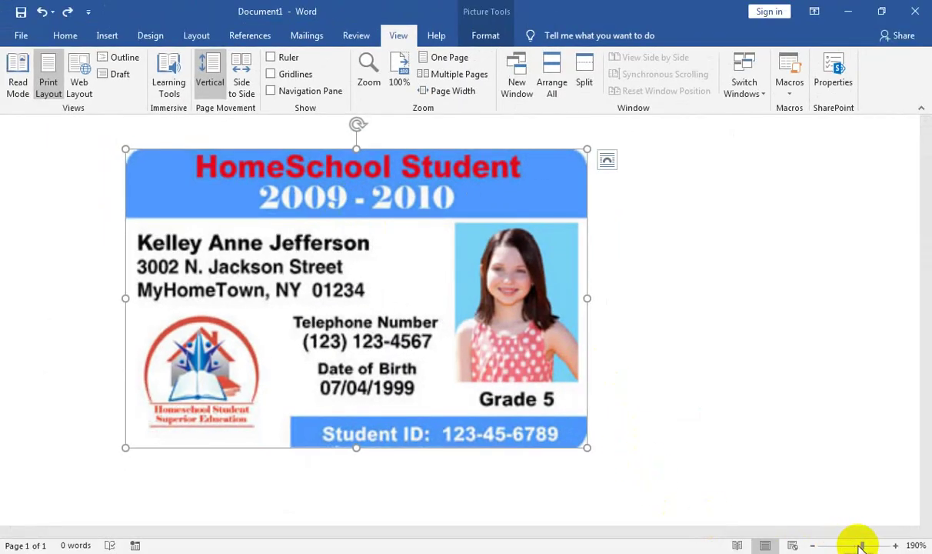
Step: Zoom out to see the whole HomeSchool card, deselect the picture, and switch to Insert
left_click_drag(860, 546, 857, 546)
left_click(501, 219)
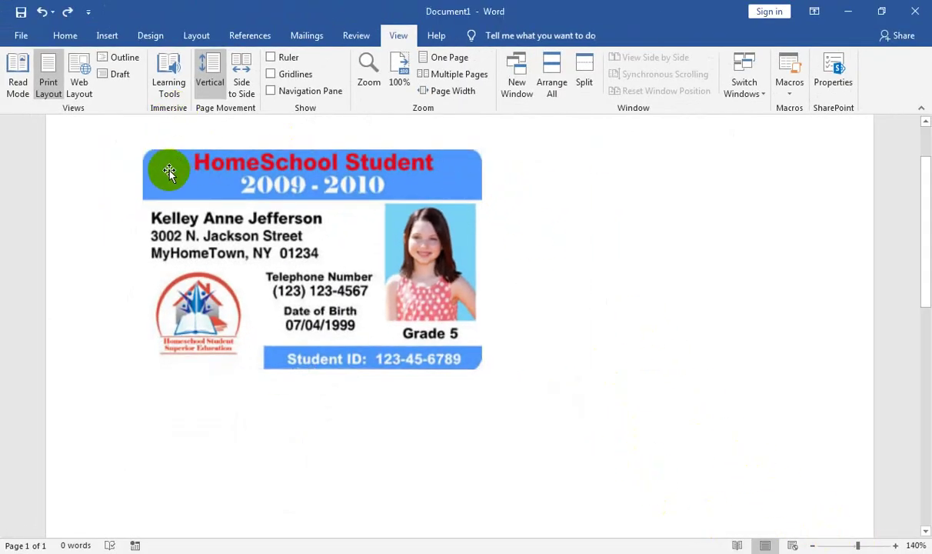
left_click(107, 35)
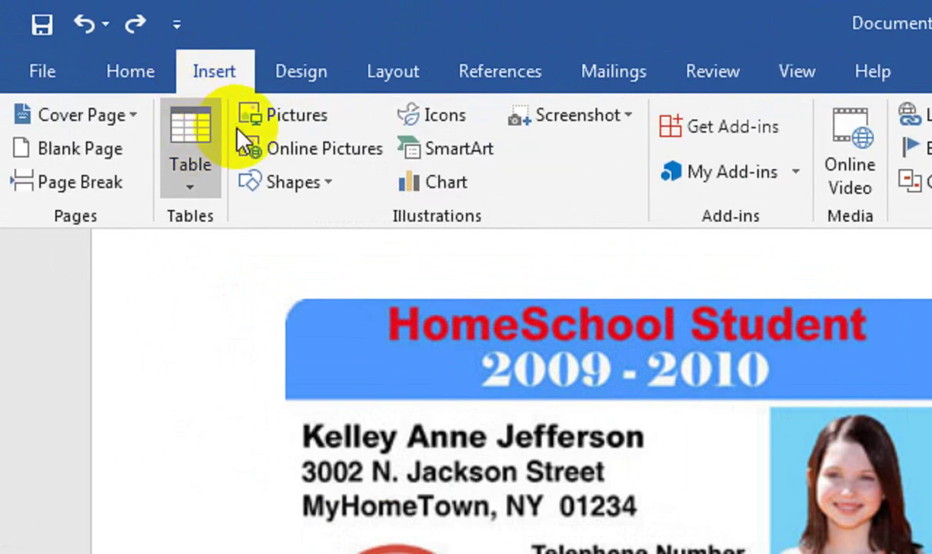
Step: Dismiss the Pictures dialog and add a blank page after the HomeSchool card page
left_click(262, 116)
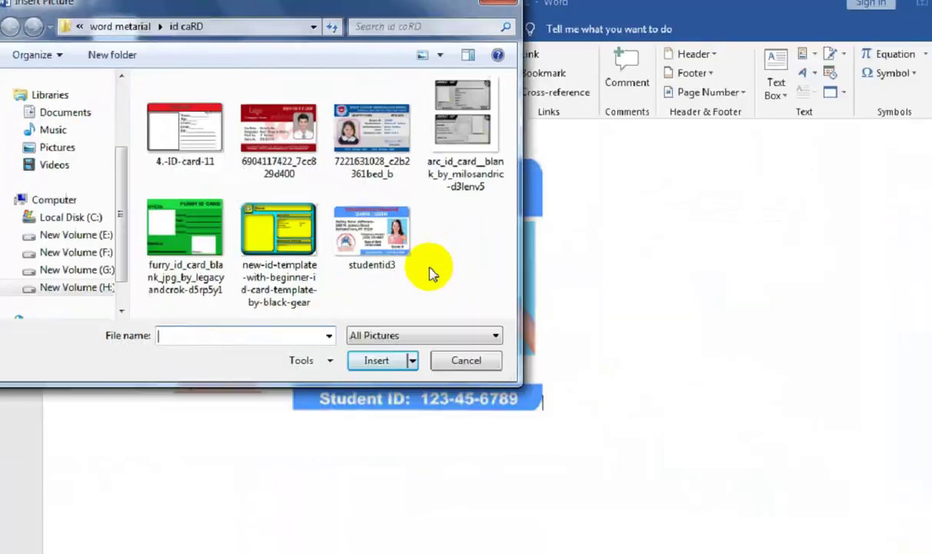
left_click(466, 359)
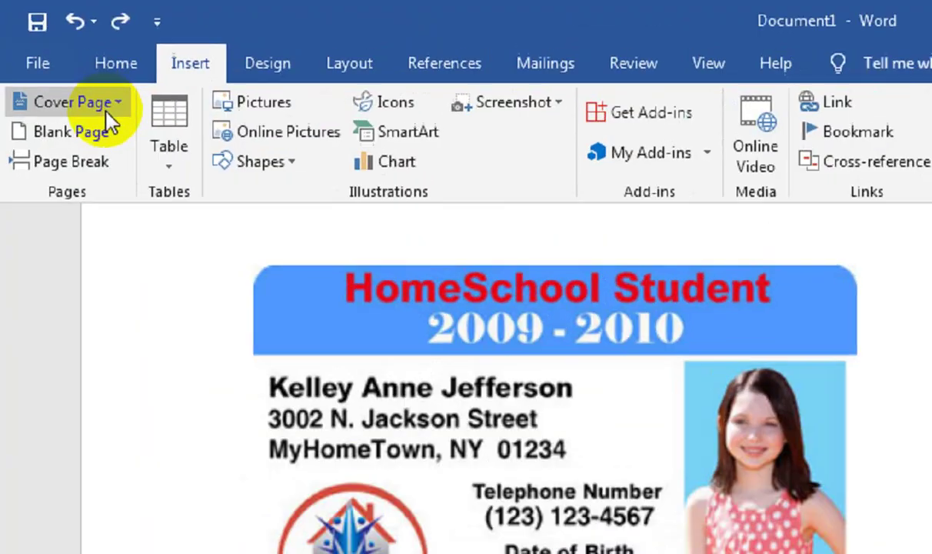
left_click(57, 74)
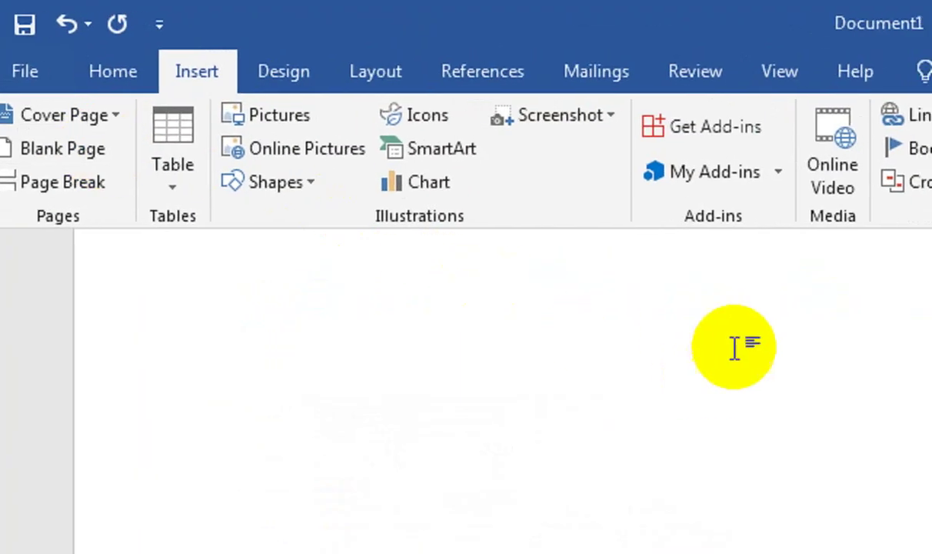
Step: Show both pages side by side in Multiple Pages view and adjust the zoom
left_click(636, 70)
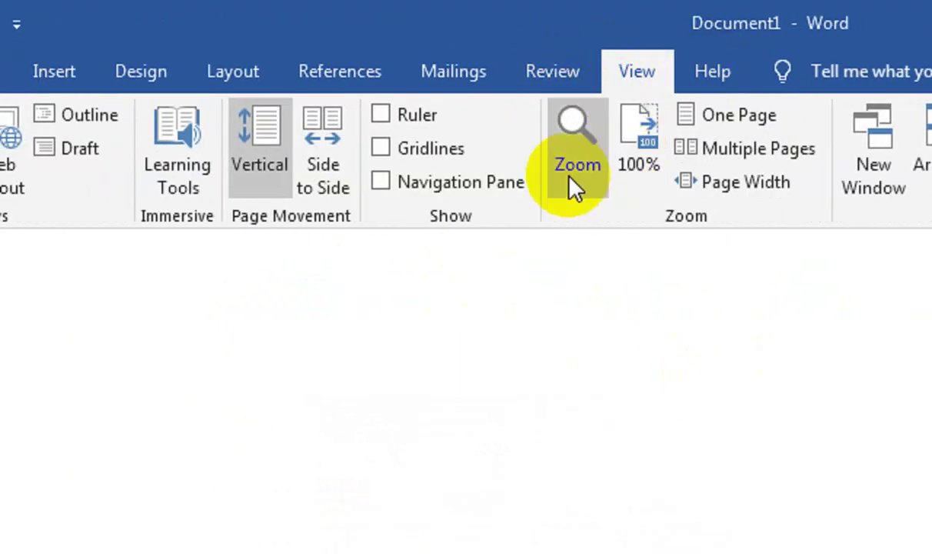
left_click(700, 157)
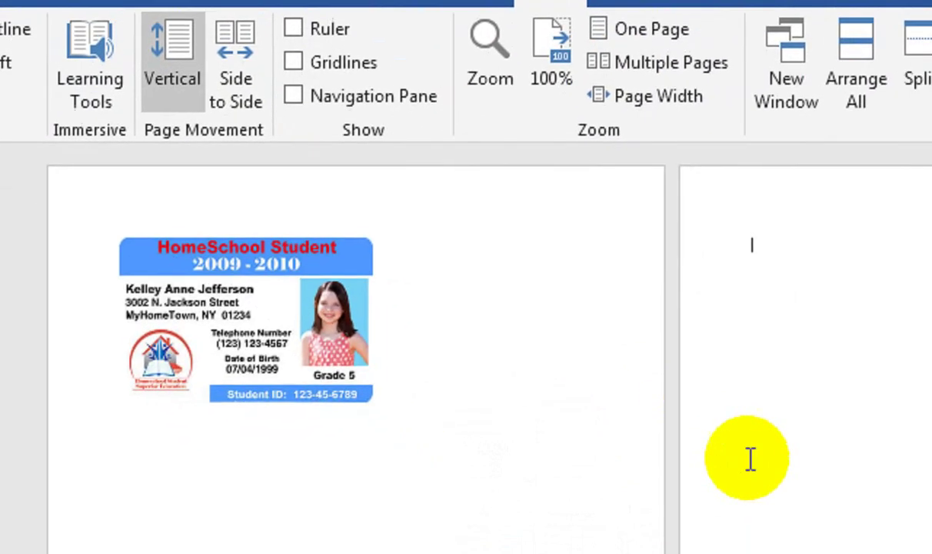
left_click(279, 348)
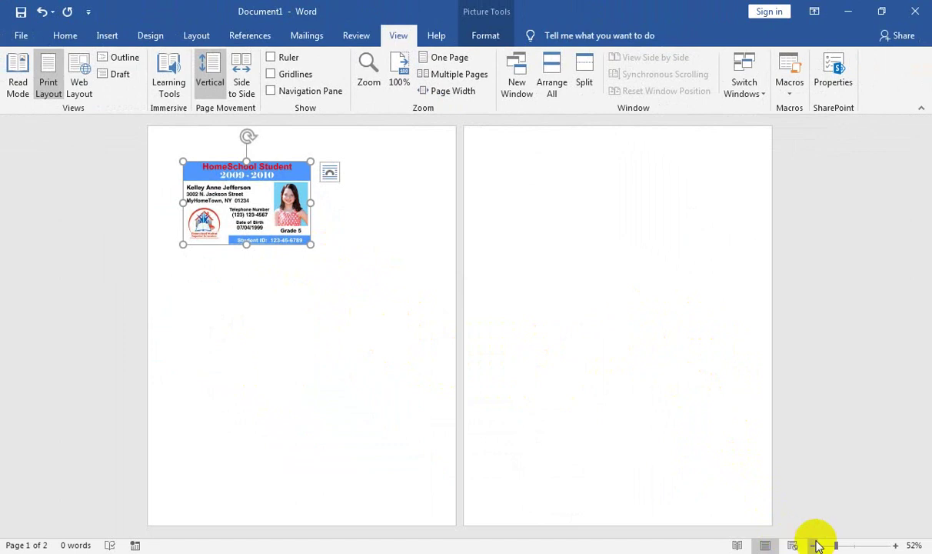
left_click(846, 547)
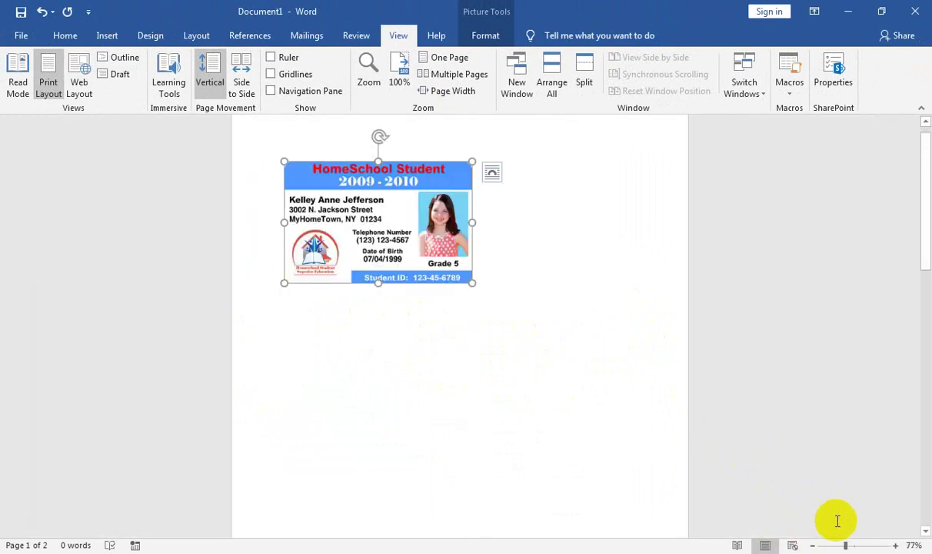
left_click_drag(846, 546, 841, 546)
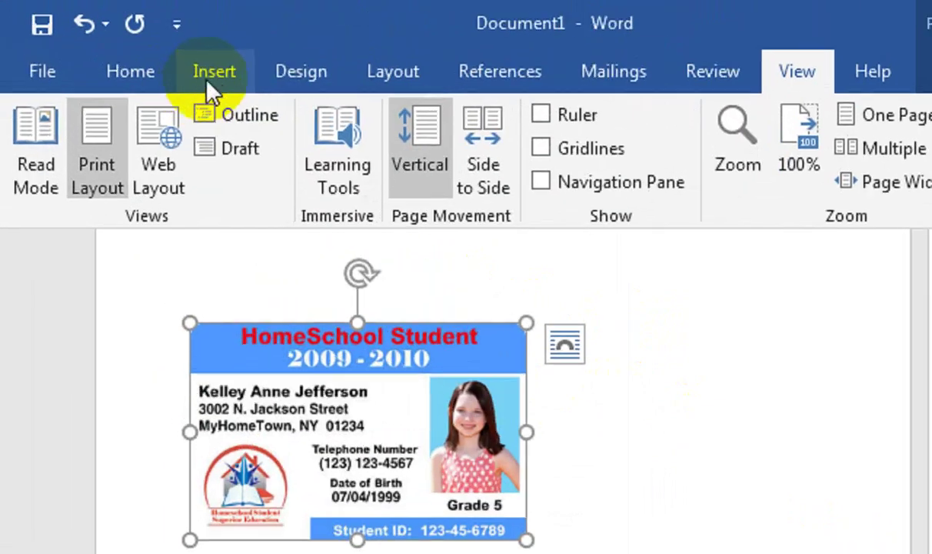
Step: Set the insertion point after the card picture and pick the rounded rectangle shape
left_click(212, 75)
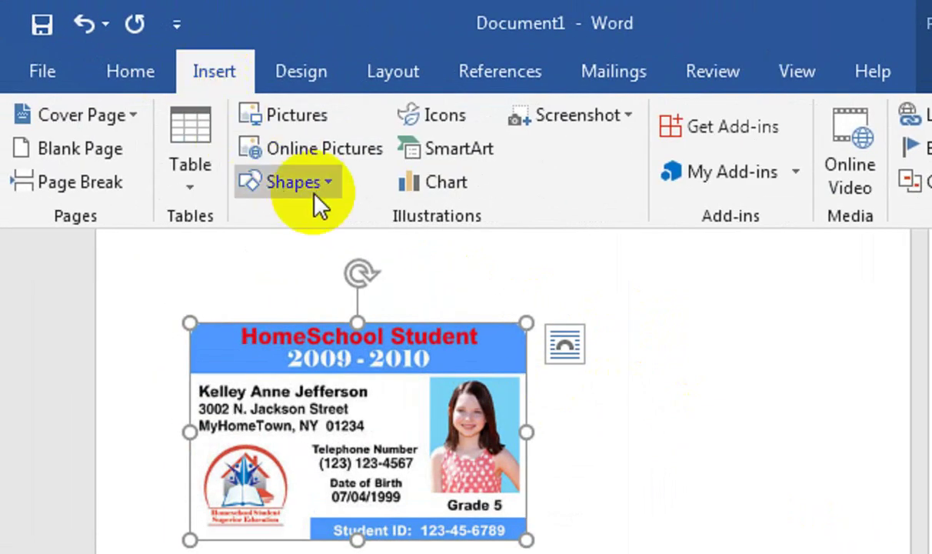
left_click(312, 183)
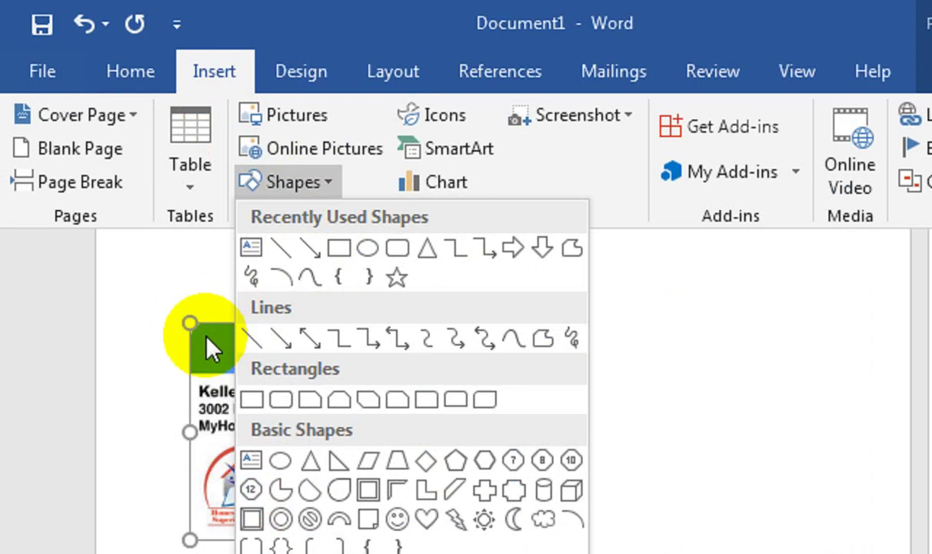
left_click(533, 375)
left_click(533, 374)
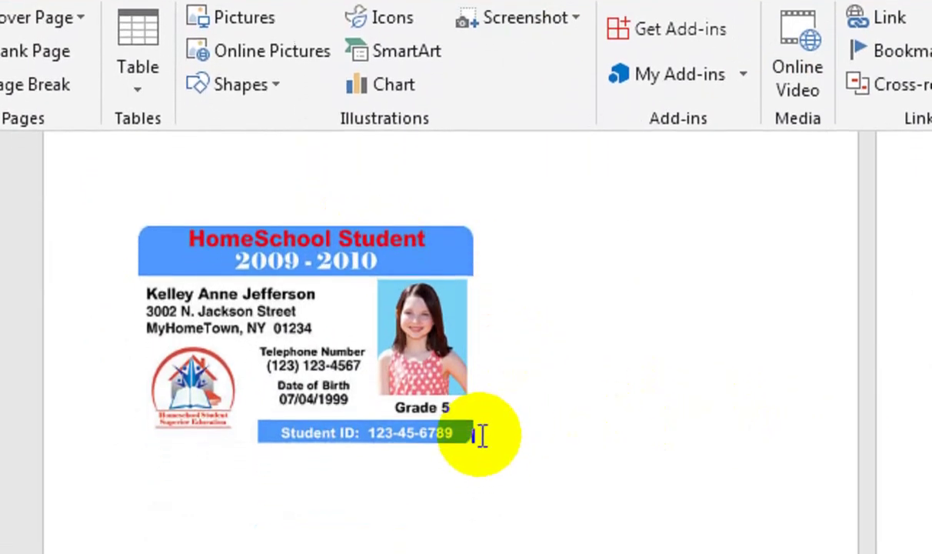
left_click(478, 487)
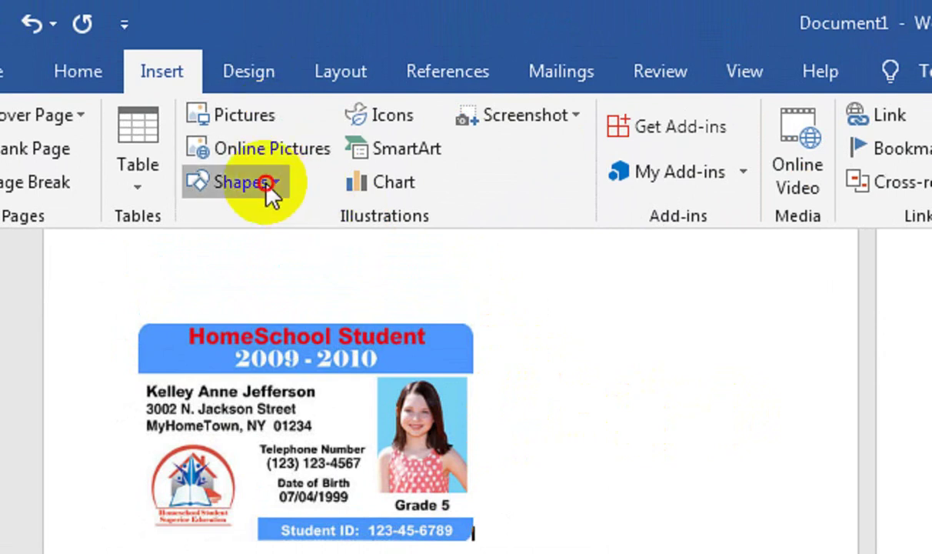
left_click(266, 183)
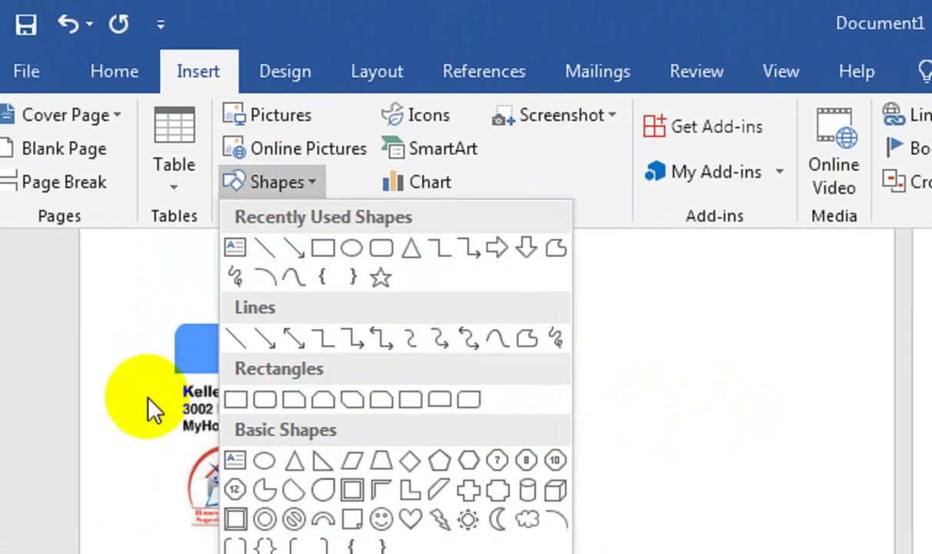
left_click(295, 408)
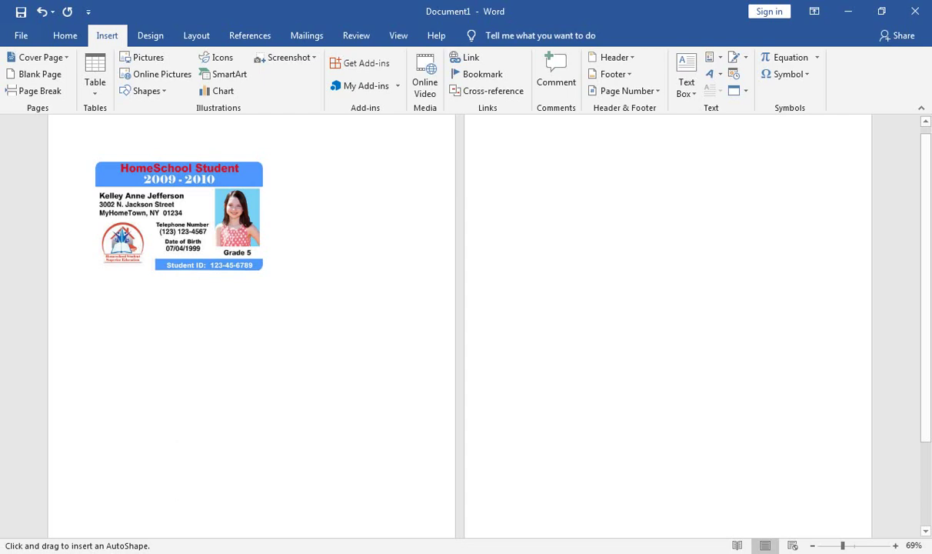
Step: Zoom to a single page at 100% and change the page orientation to Landscape
left_click_drag(843, 545, 855, 546)
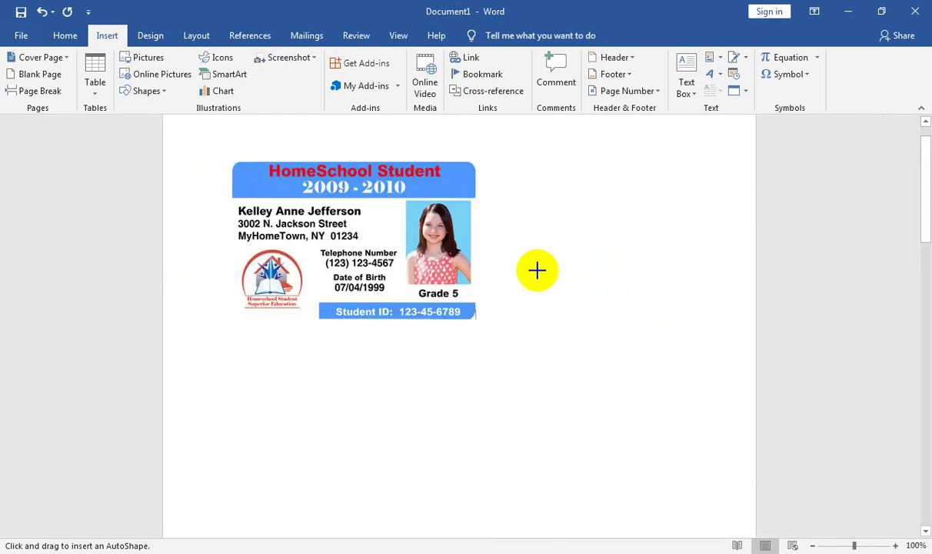
left_click(335, 89)
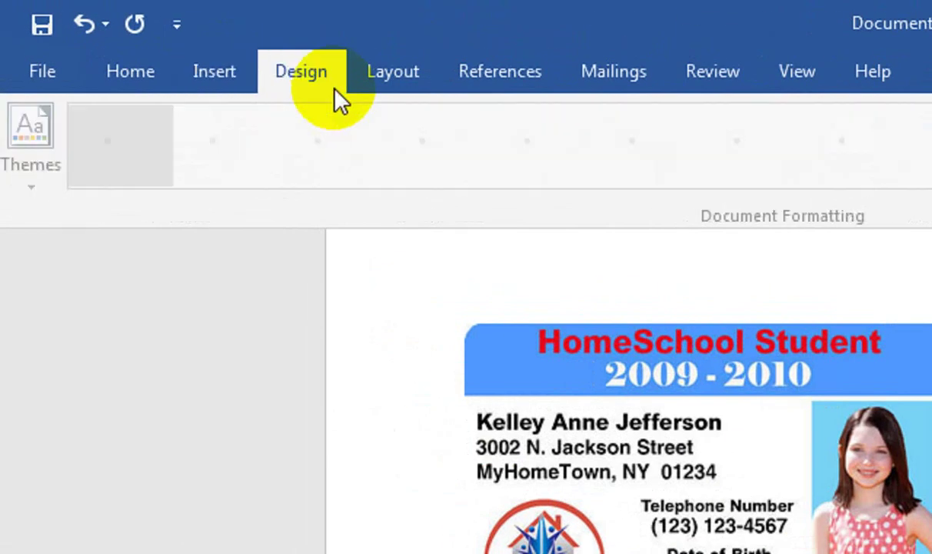
left_click(400, 71)
left_click(138, 187)
left_click(151, 307)
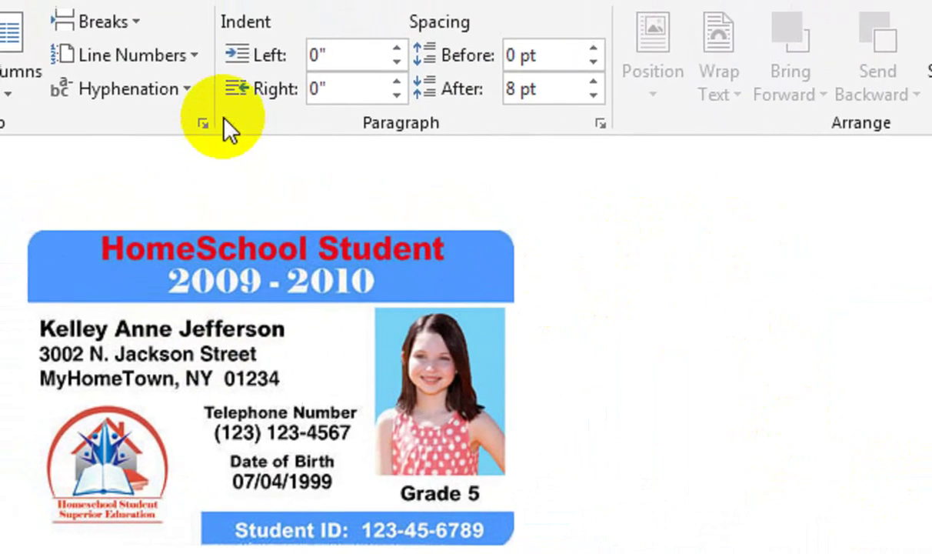
left_click(221, 68)
left_click(281, 182)
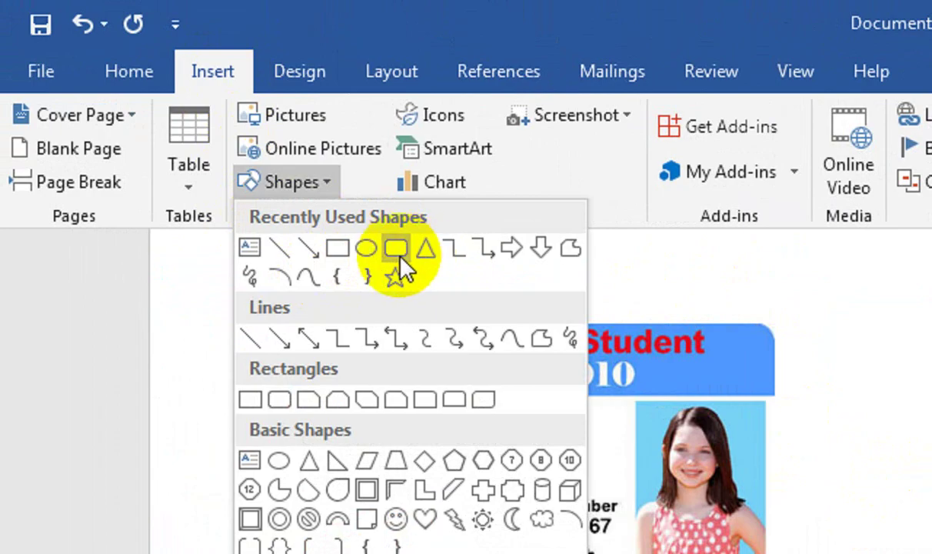
Step: Draw a large rounded rectangle beside the card, adjust its corner rounding, and move it closer
left_click(396, 247)
left_click_drag(597, 147, 699, 390)
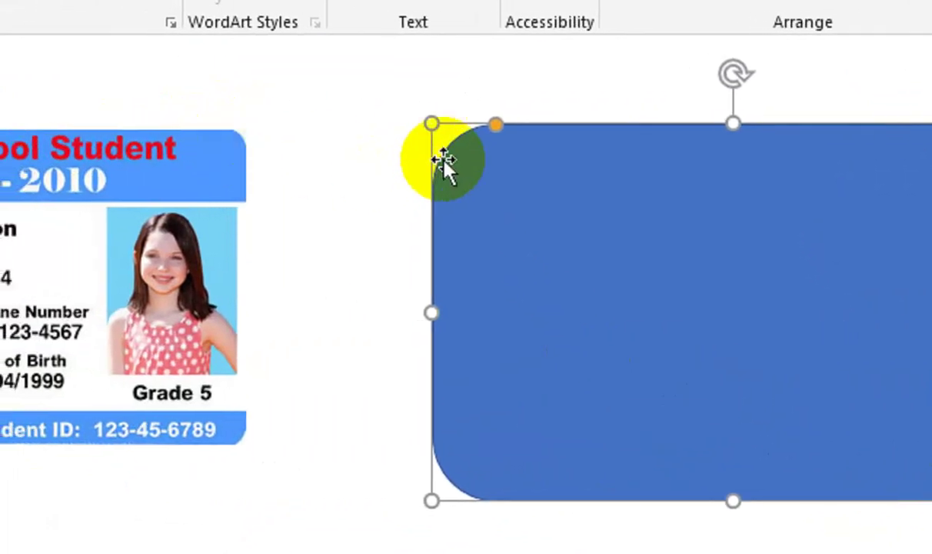
left_click_drag(498, 142, 462, 144)
left_click_drag(502, 184, 370, 178)
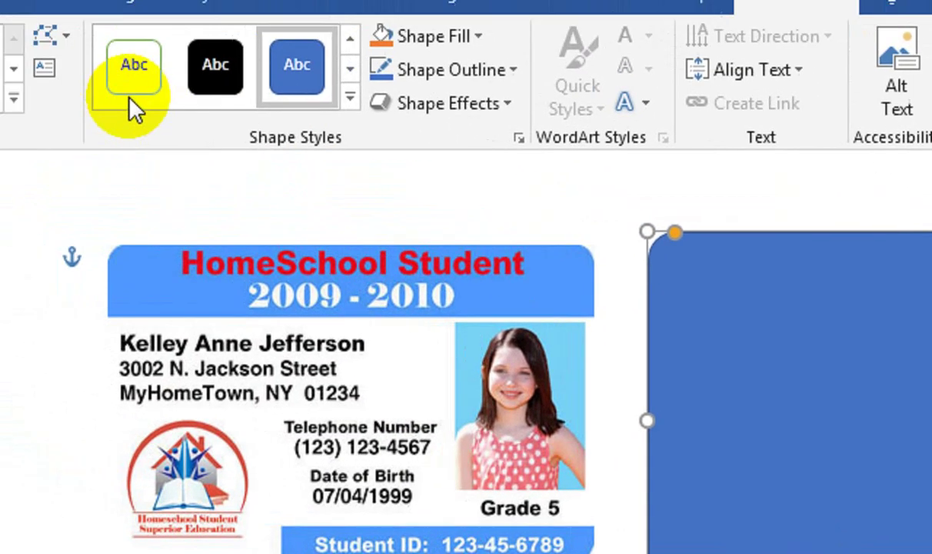
left_click(13, 97)
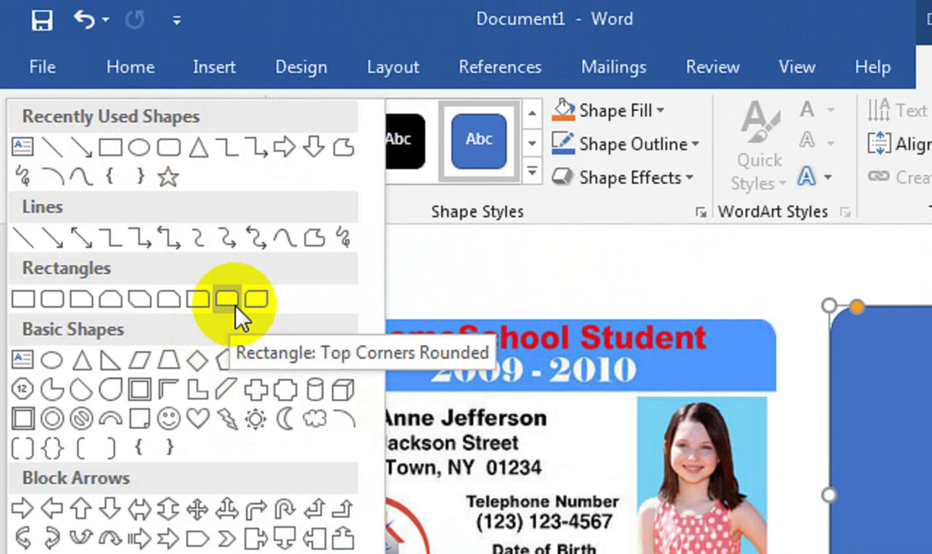
Step: Draw a 0.72 by 4.27 inch top-corners-rounded strip aligned along the rectangle's top edge
left_click(235, 304)
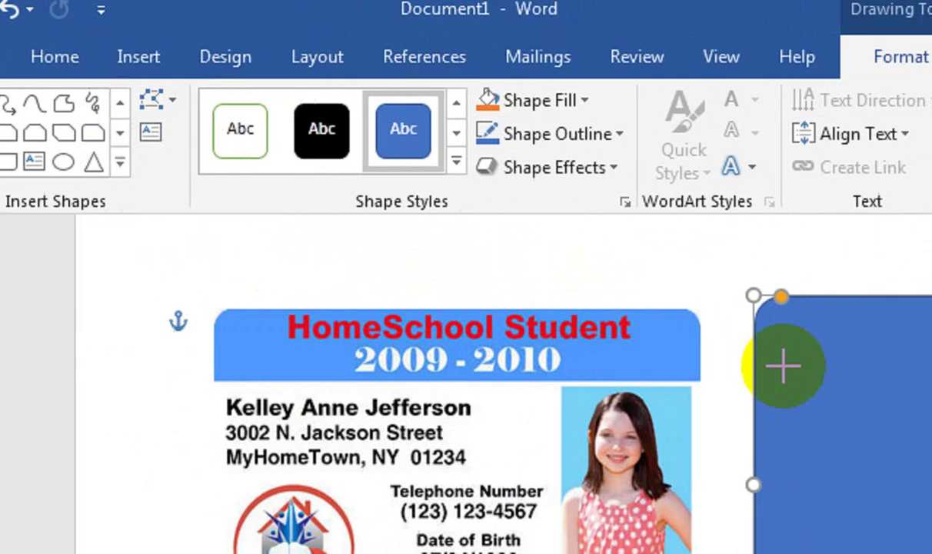
left_click_drag(665, 294, 614, 414)
left_click_drag(647, 365, 639, 370)
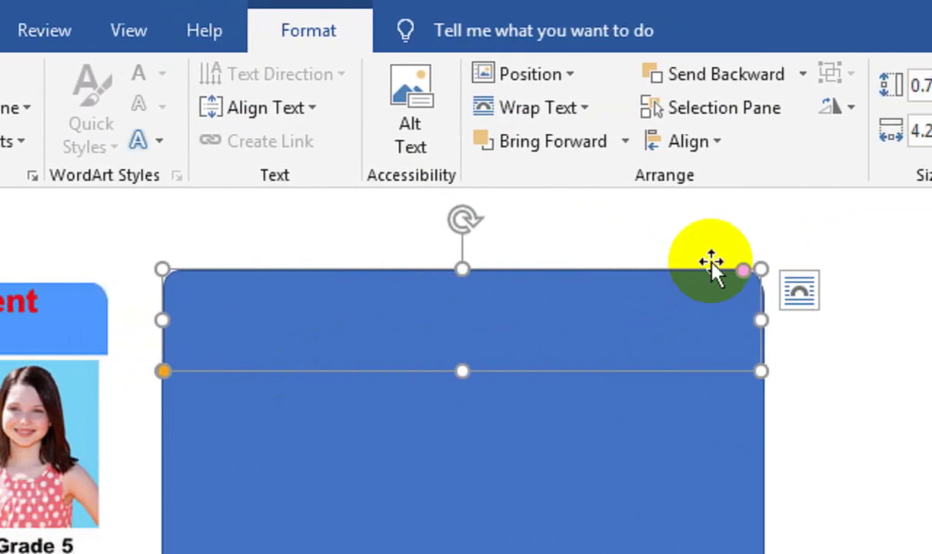
left_click_drag(638, 316, 638, 328)
left_click_drag(700, 293, 694, 286)
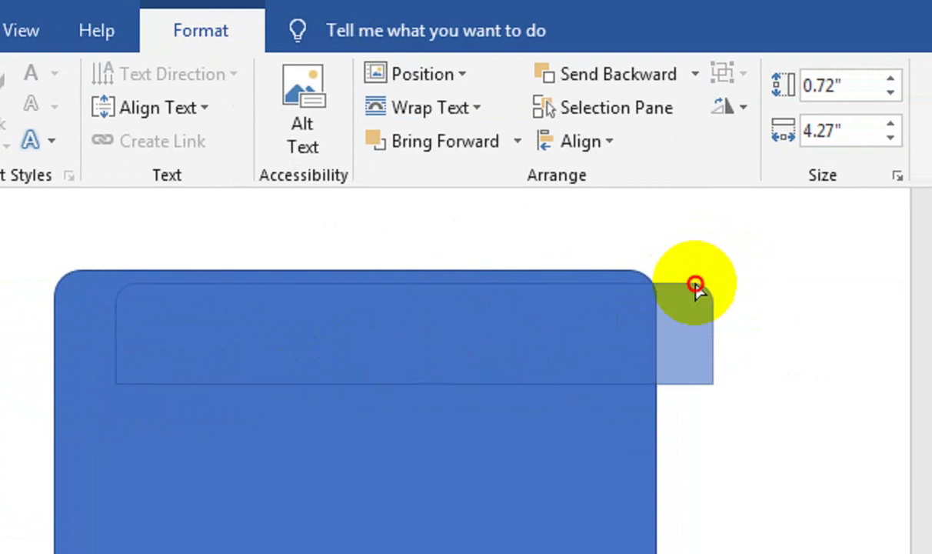
left_click_drag(636, 333, 595, 311)
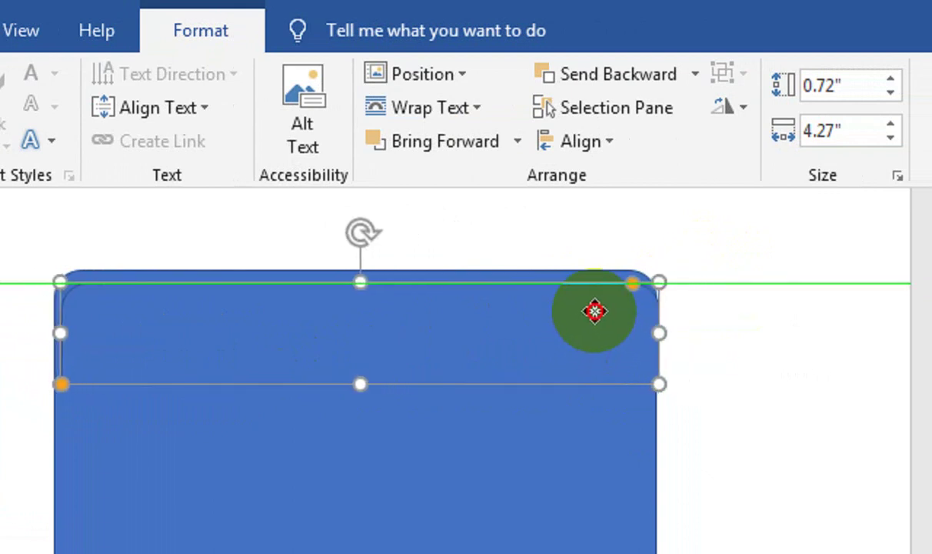
left_click_drag(594, 311, 586, 316)
key("Up")
key("Up")
key("Up")
key("Up")
key("Up")
key("Up")
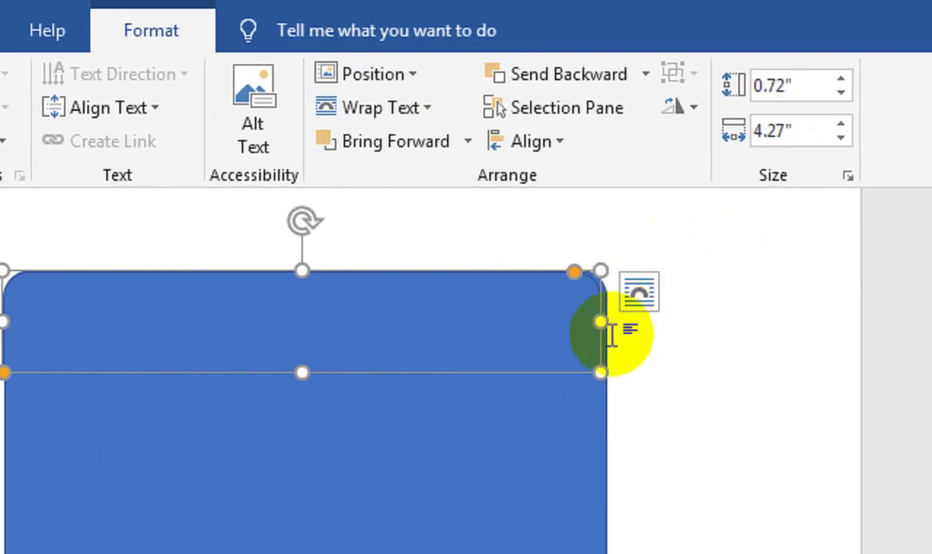
left_click_drag(600, 315, 606, 322)
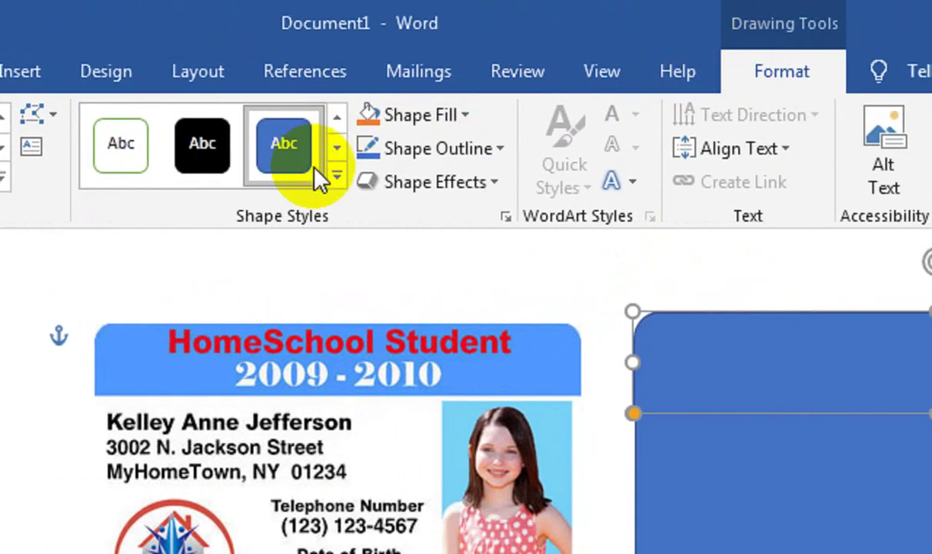
Step: Apply the blue Intense Effect preset from Shape Styles to the header strip
left_click(339, 174)
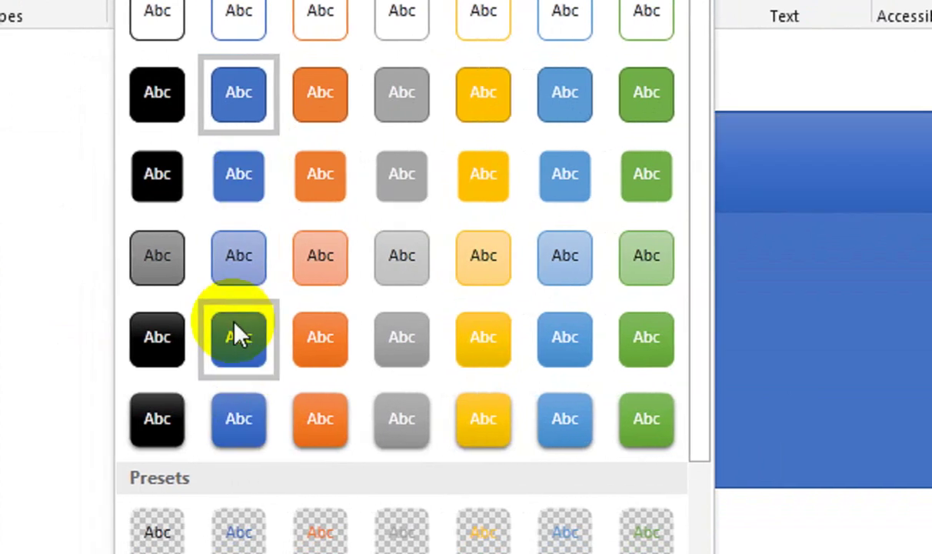
left_click(223, 327)
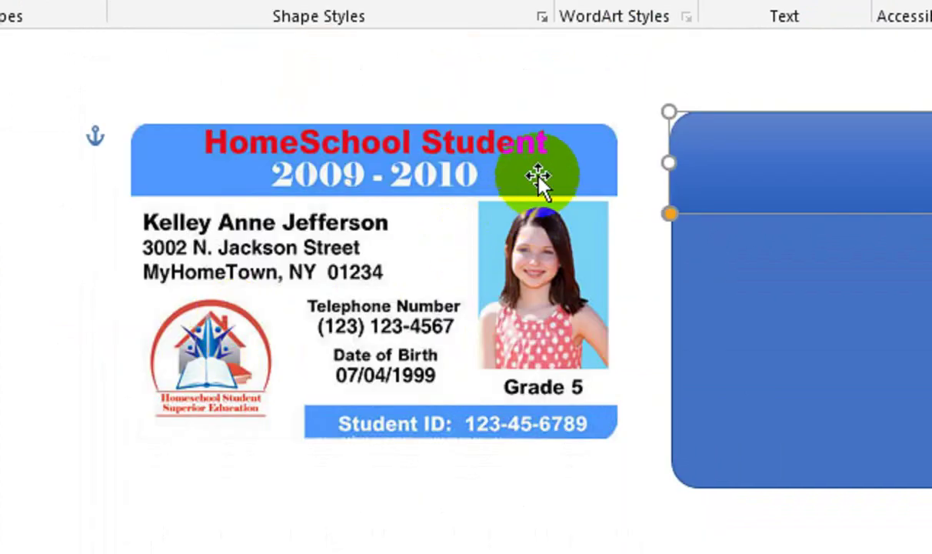
left_click(453, 83)
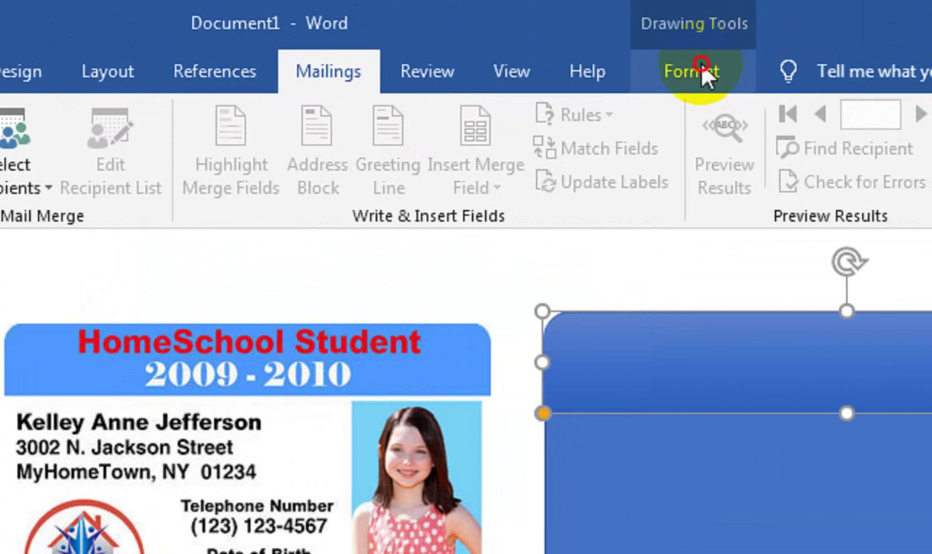
left_click(701, 69)
left_click(358, 146)
left_click(357, 115)
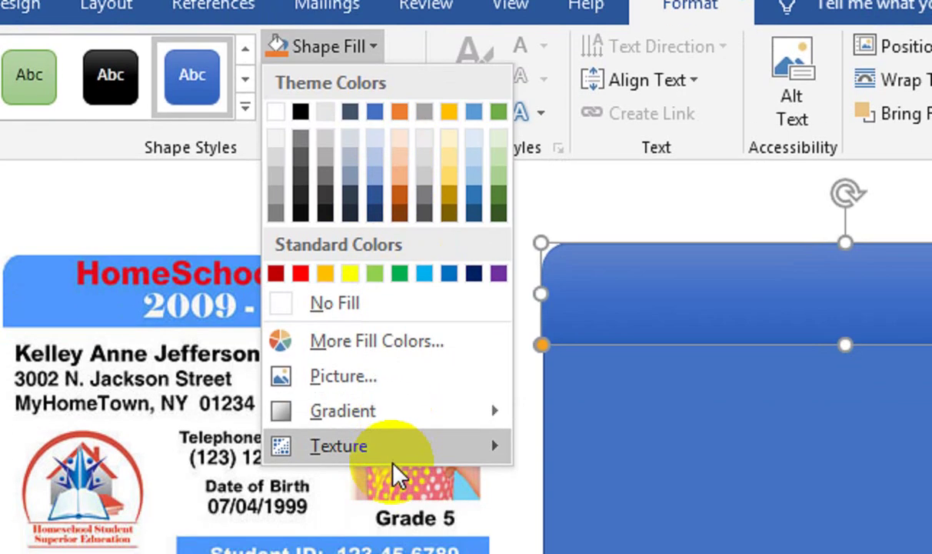
Step: Give the header strip a bright blue custom fill from More Fill Colors
left_click(400, 354)
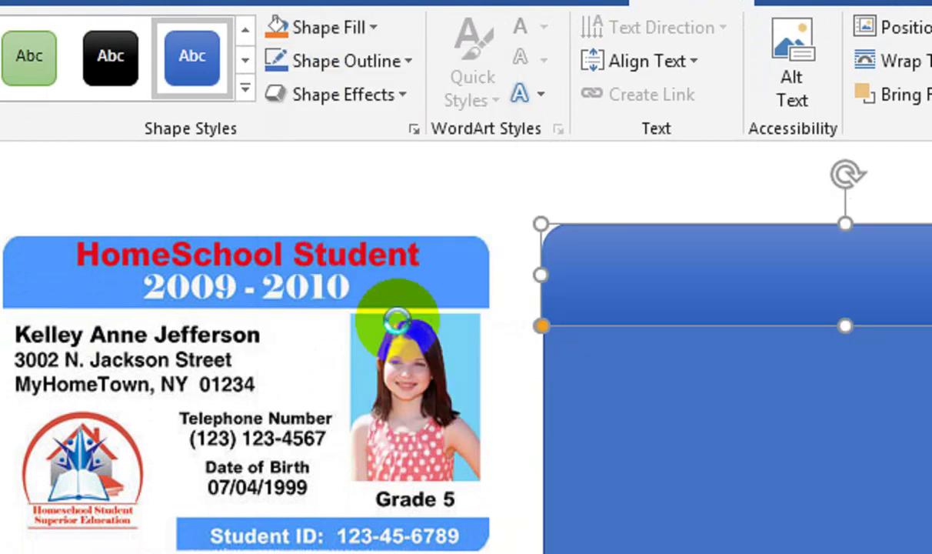
left_click(616, 344)
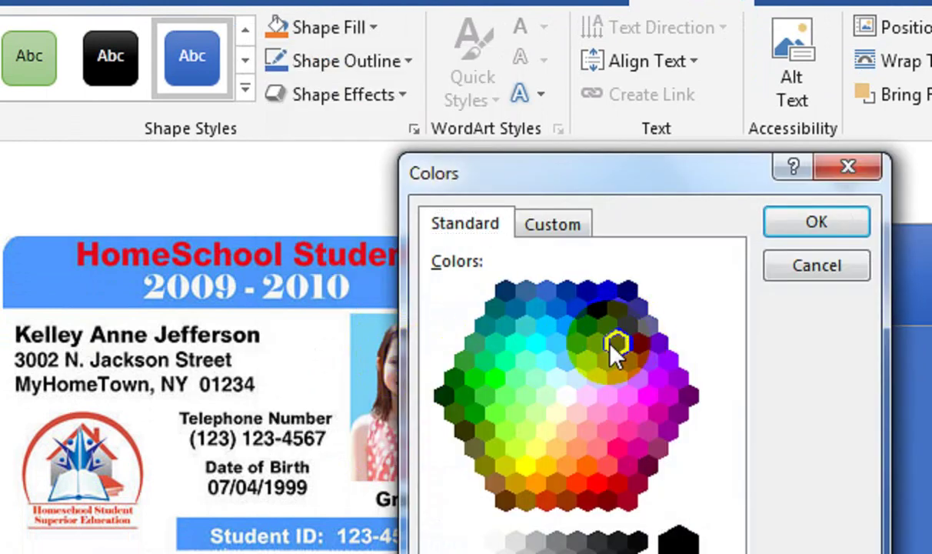
left_click(608, 324)
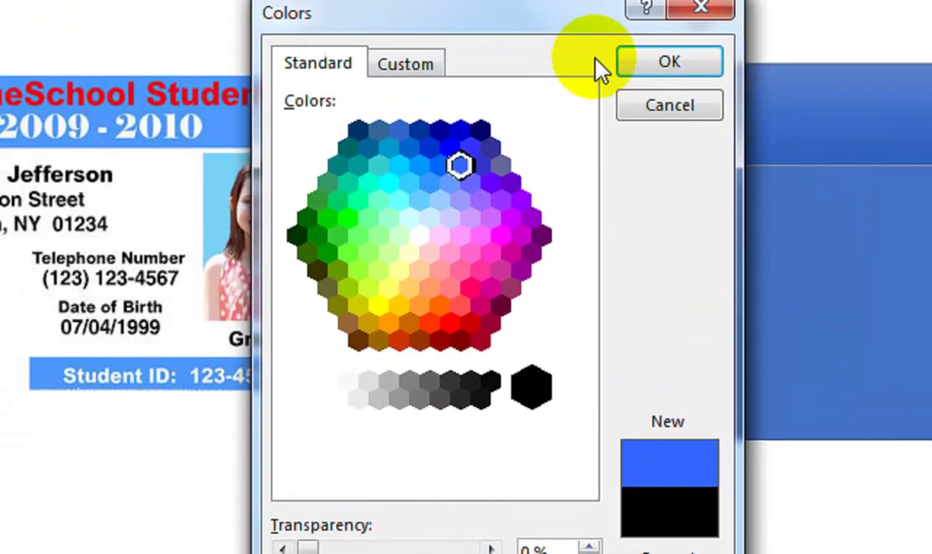
left_click(635, 147)
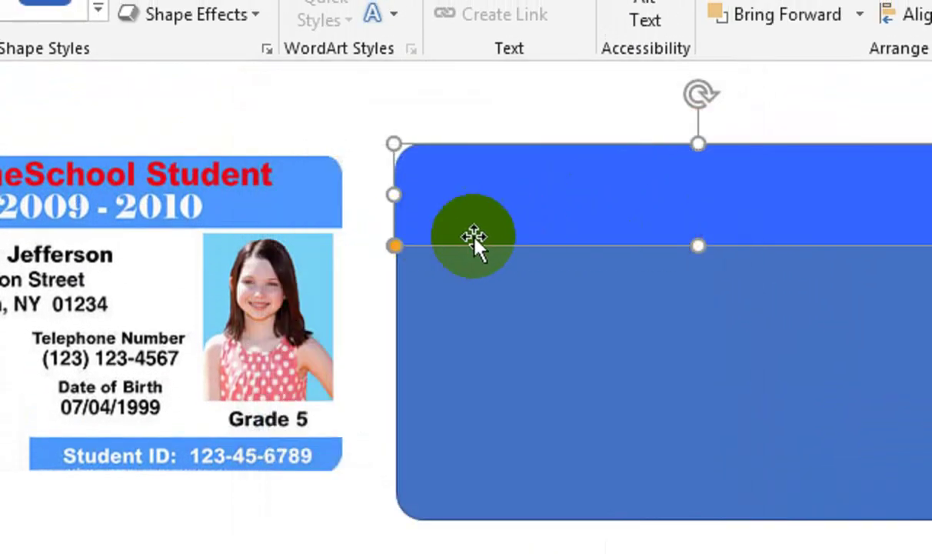
Step: Fill the large card body shape with white
left_click(415, 319)
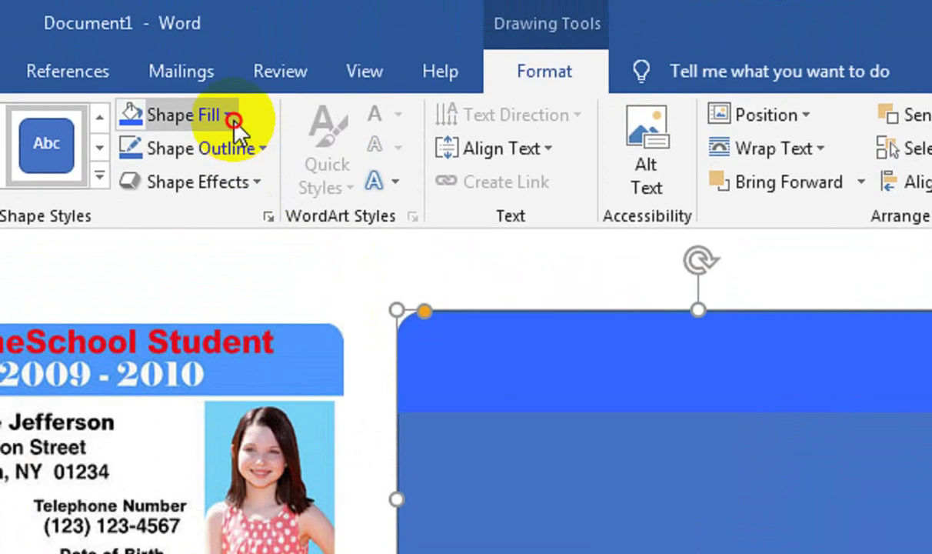
left_click(235, 116)
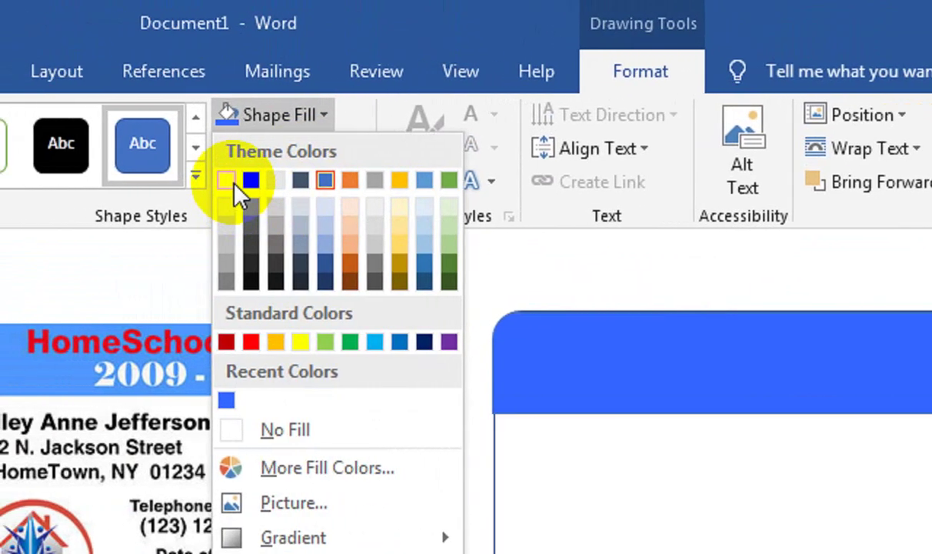
left_click(250, 181)
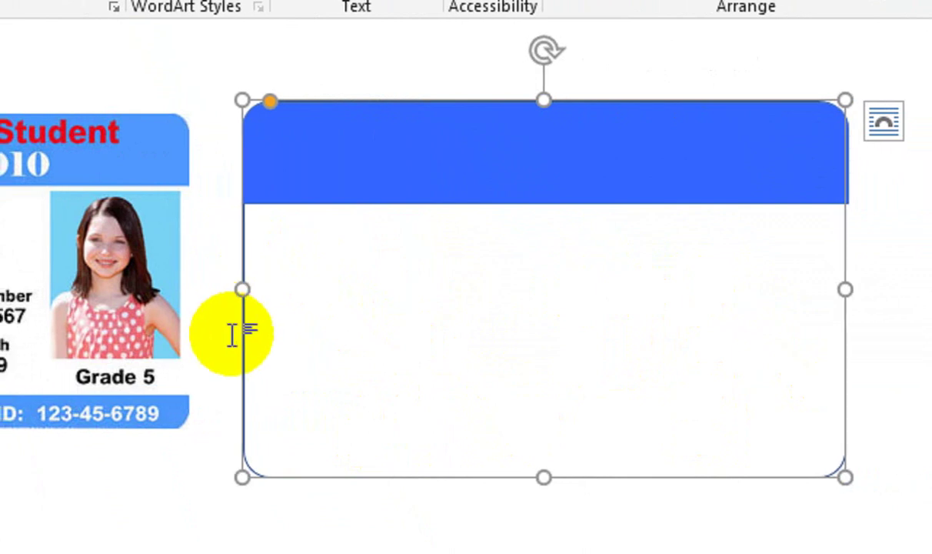
Step: Draw a rectangle matching the sample's photo size and place it on the new card's right side
left_click(143, 117)
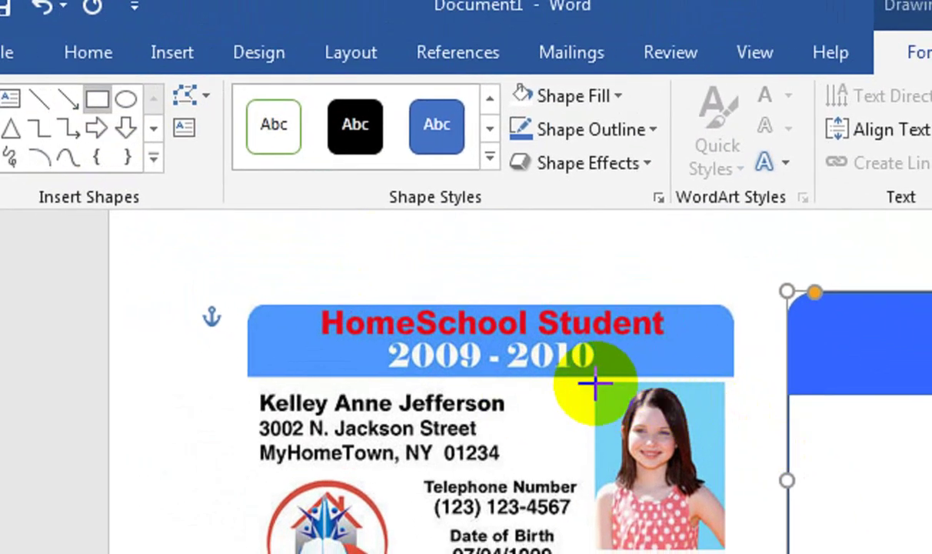
left_click_drag(594, 376, 700, 416)
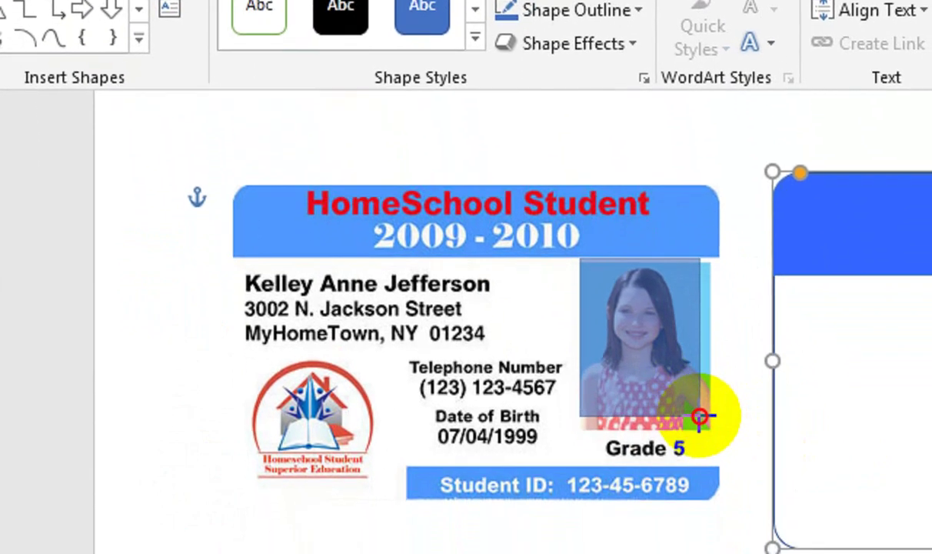
left_click_drag(700, 416, 702, 416)
left_click_drag(635, 333, 666, 366)
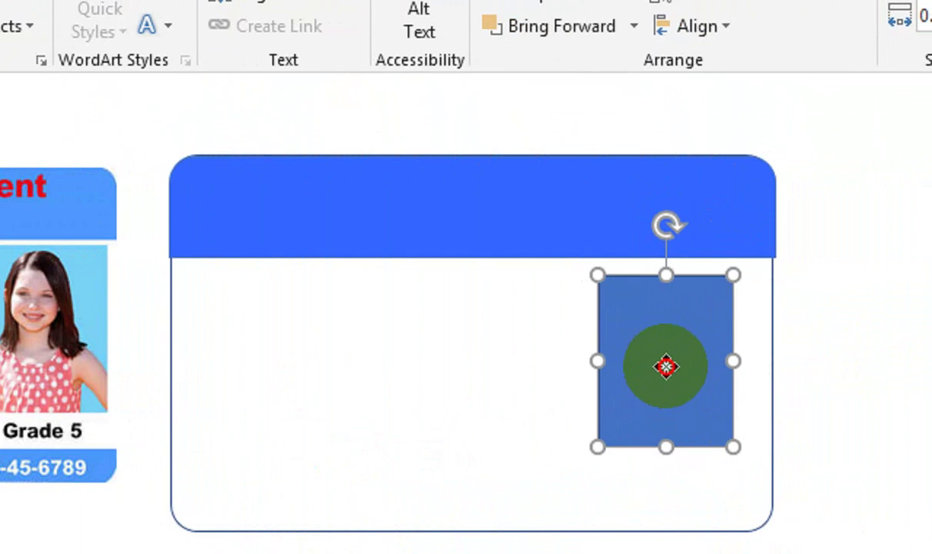
left_click_drag(666, 366, 701, 370)
left_click(708, 349)
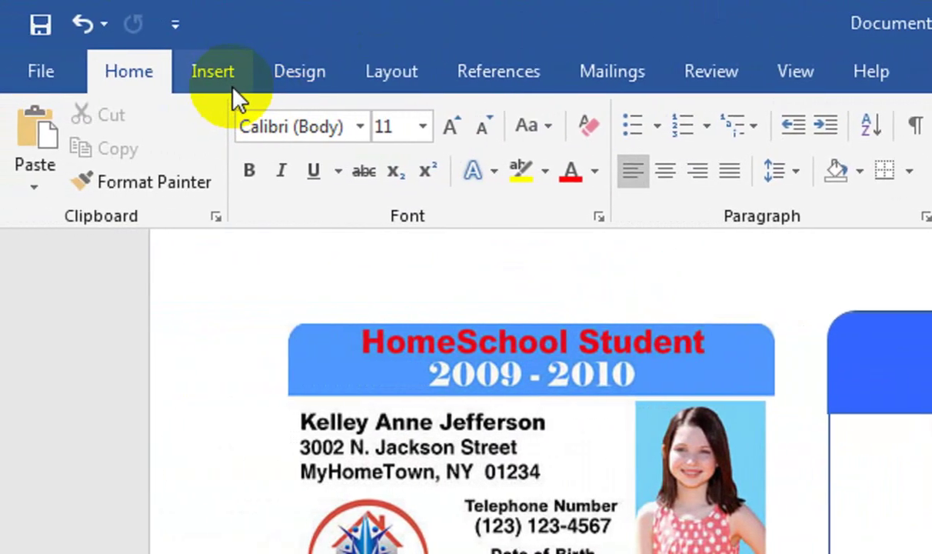
left_click(219, 77)
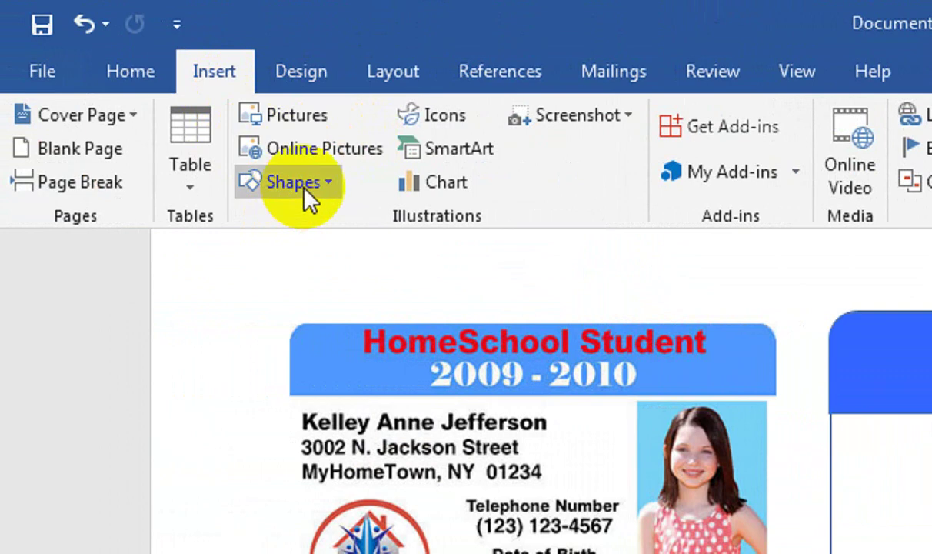
Step: Draw an oval matching the original logo's size and move it to the new card's lower left
left_click(295, 182)
left_click(397, 247)
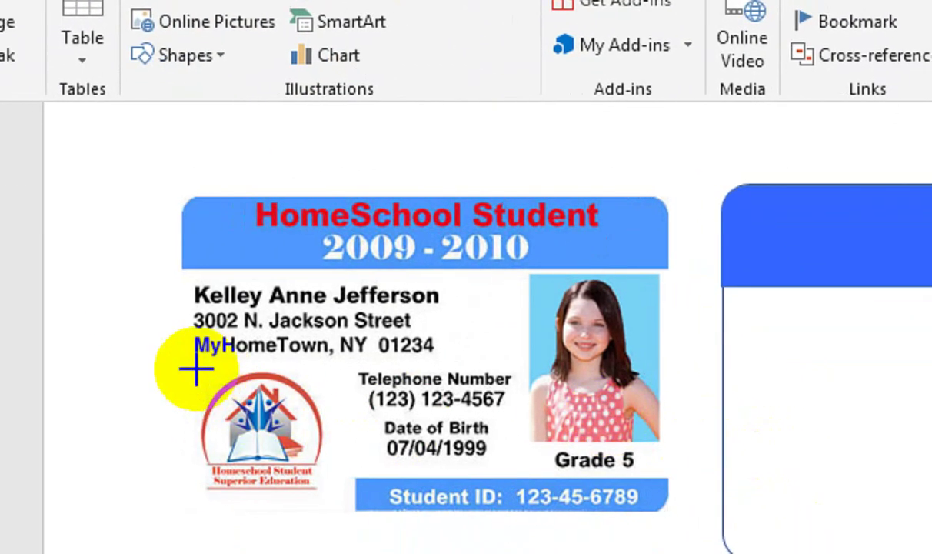
left_click_drag(237, 329, 379, 416)
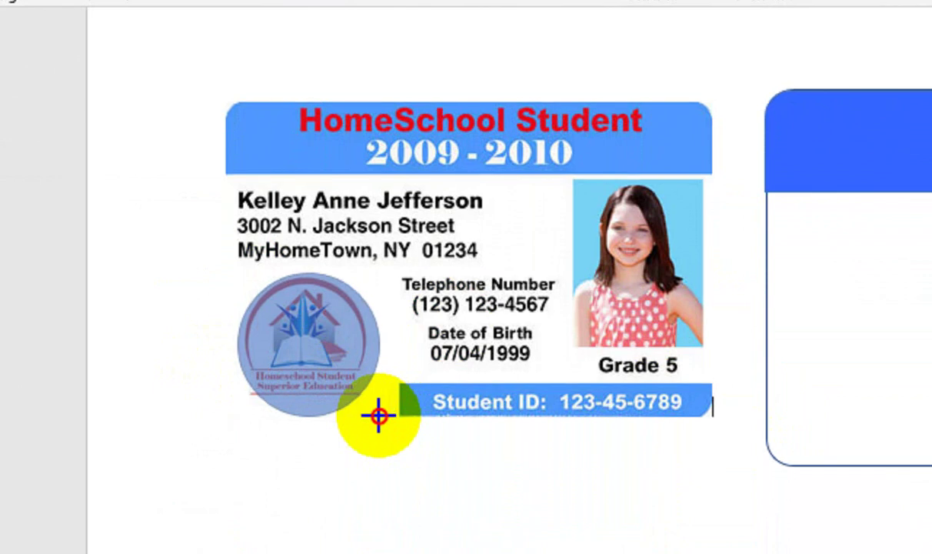
left_click_drag(378, 415, 378, 416)
left_click_drag(287, 343, 682, 367)
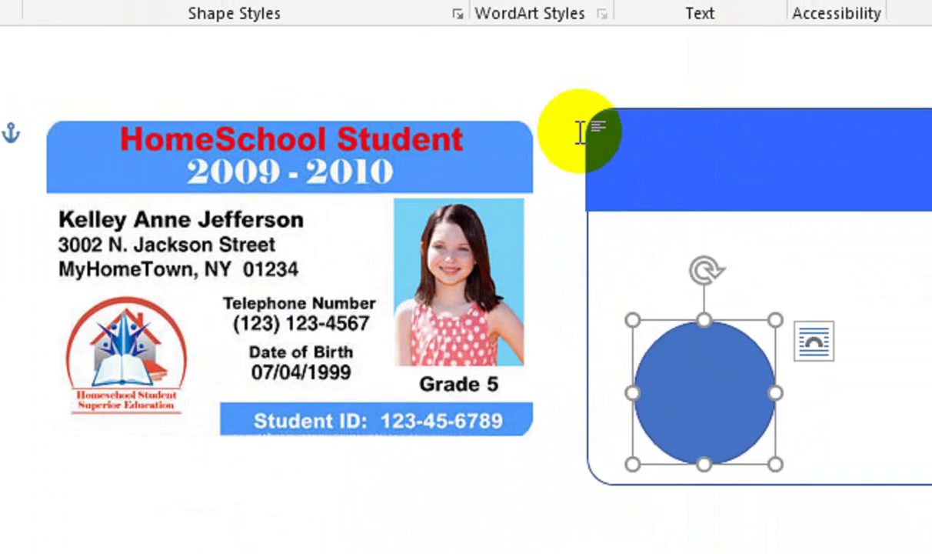
left_click_drag(695, 483, 706, 441)
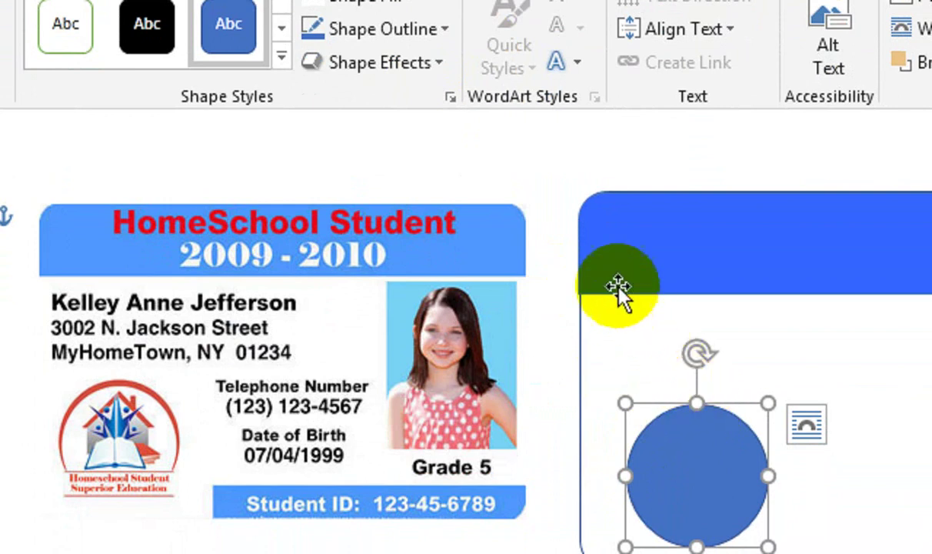
left_click(412, 113)
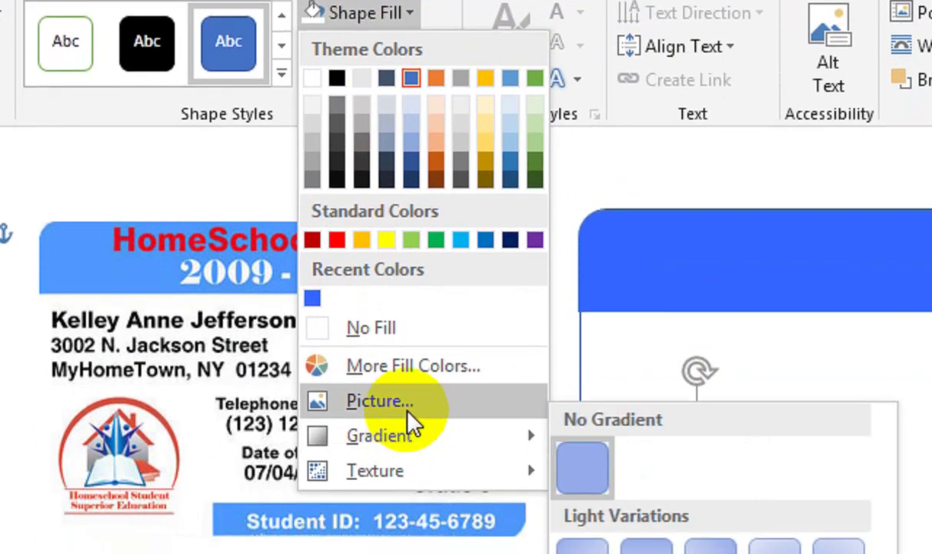
Step: Fill the circle with the Logo image file inserted from the computer
left_click(385, 508)
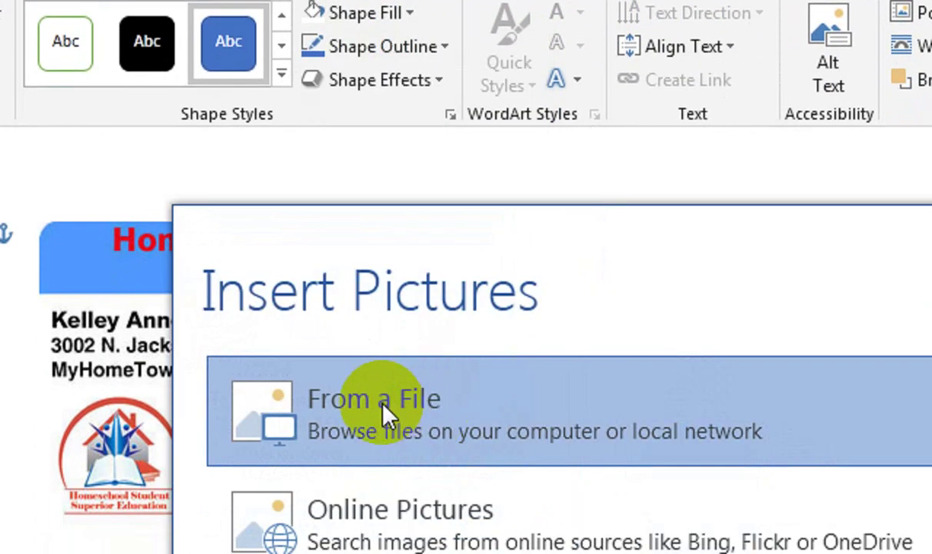
left_click(389, 413)
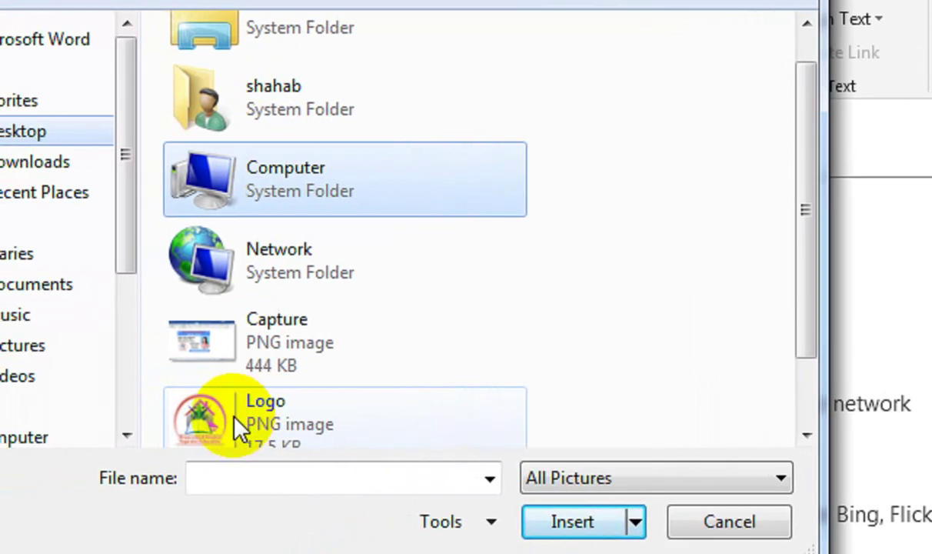
left_click(235, 420)
left_click(539, 522)
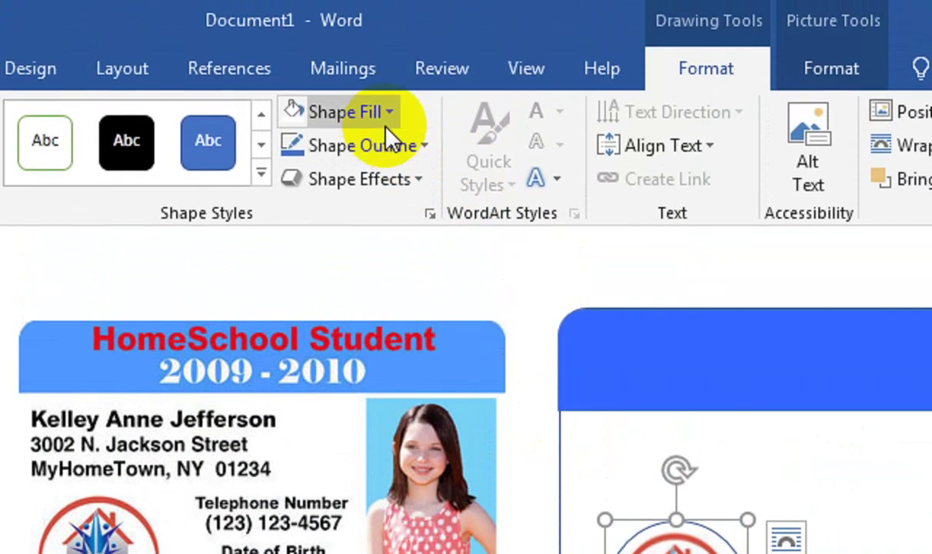
left_click(384, 110)
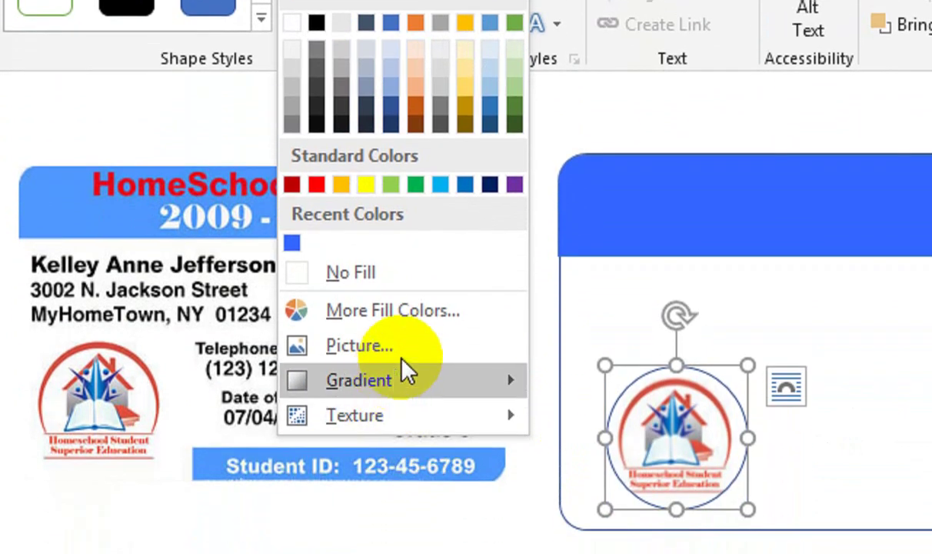
left_click(602, 125)
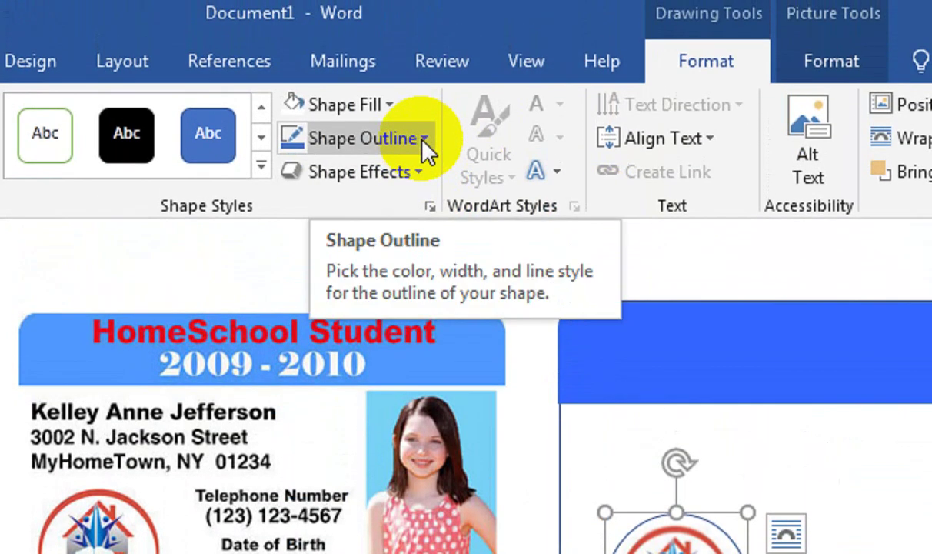
Step: Remove the logo circle's outline, enlarge it slightly and nudge it right and down
left_click(423, 140)
left_click(398, 432)
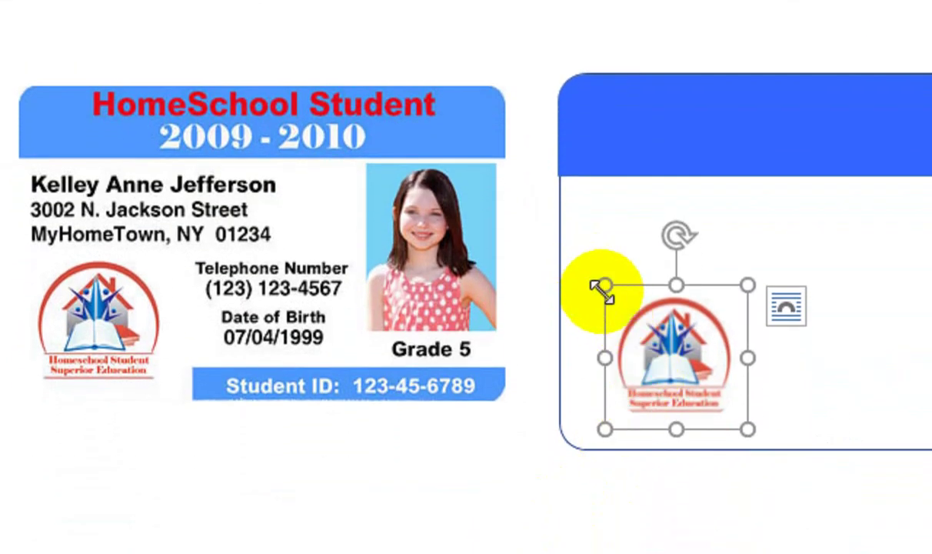
left_click_drag(604, 286, 586, 272)
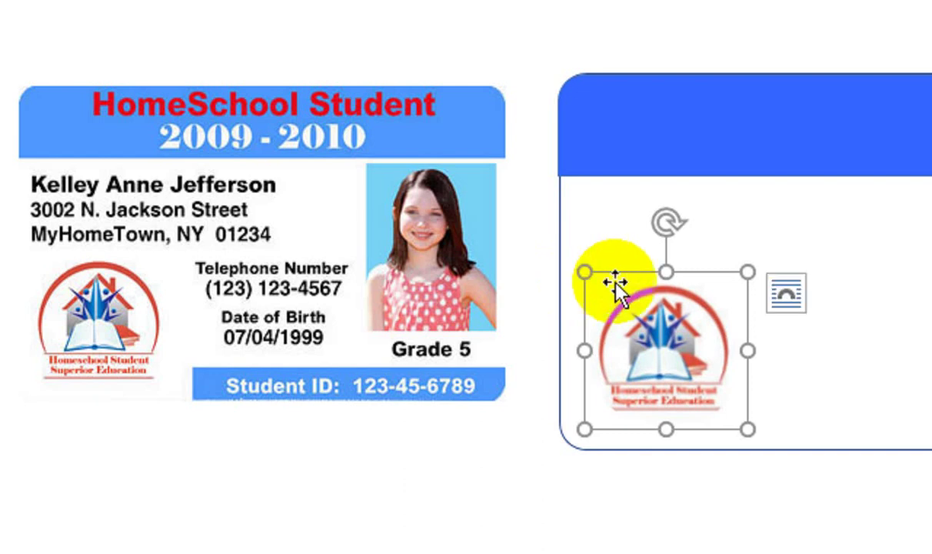
left_click_drag(671, 319, 680, 322)
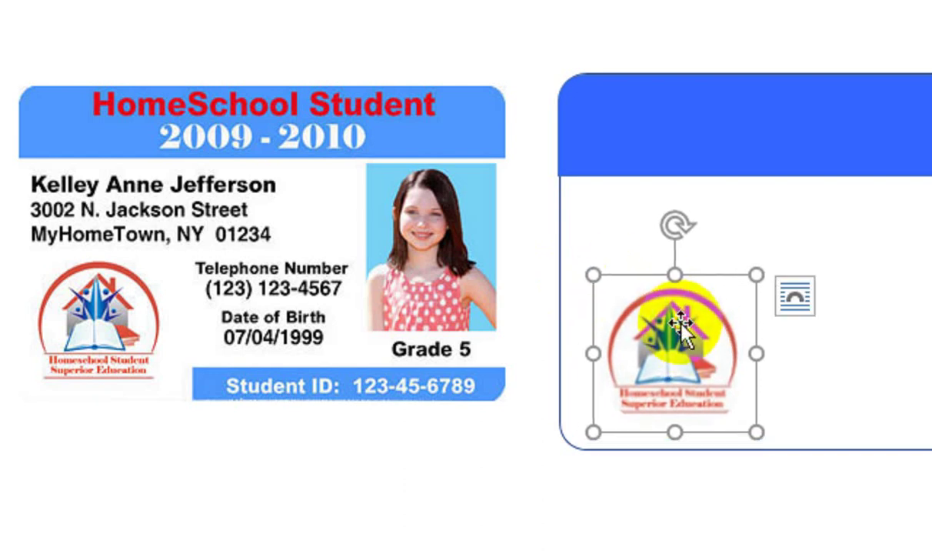
left_click(759, 352)
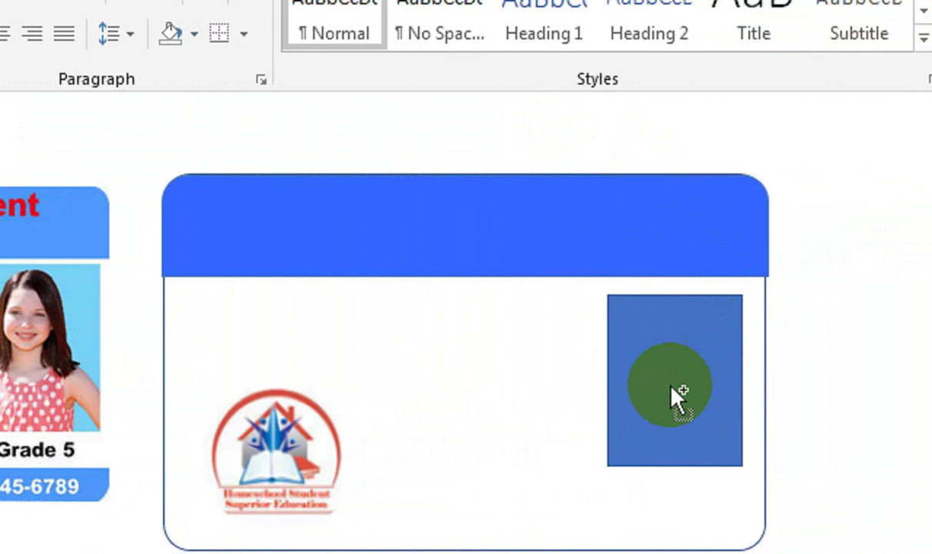
Step: Select the blue photo-placeholder rectangle on the new card and show its Shape Fill choices
left_click(616, 352)
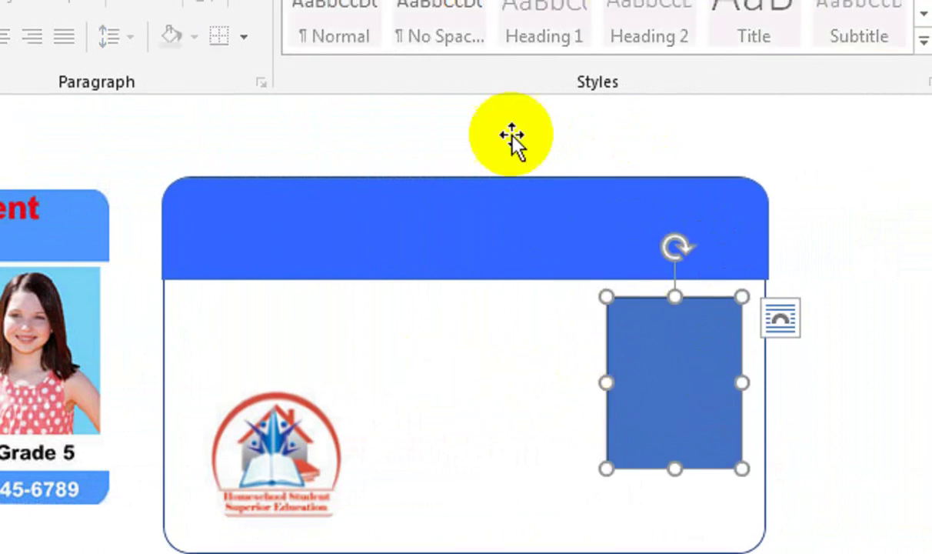
left_click(308, 69)
left_click(223, 112)
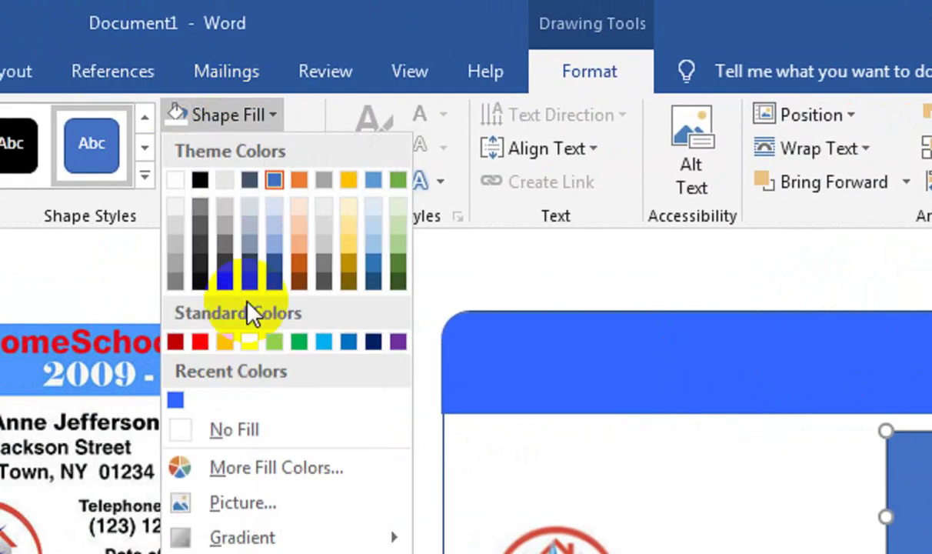
Step: Fill the photo rectangle with the 'images' portrait from file and give it No Outline
left_click(243, 502)
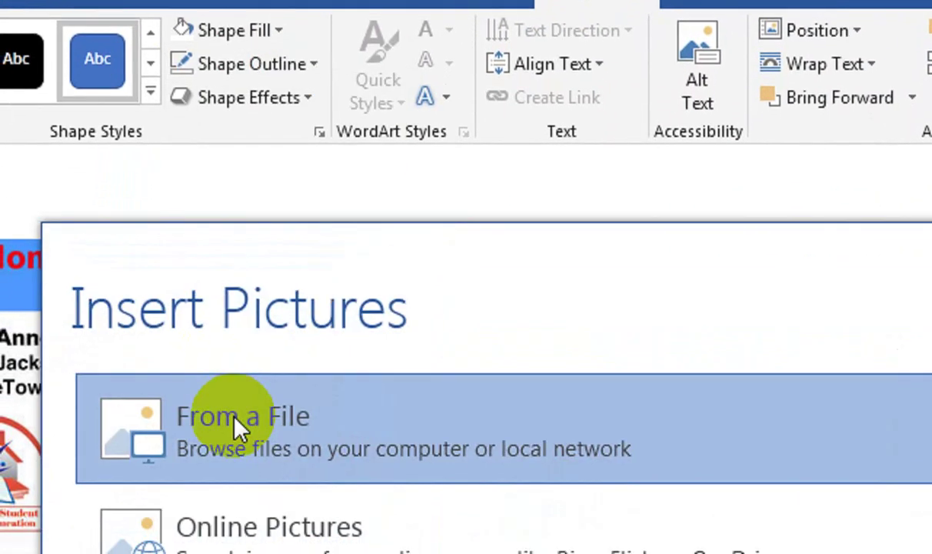
left_click(238, 425)
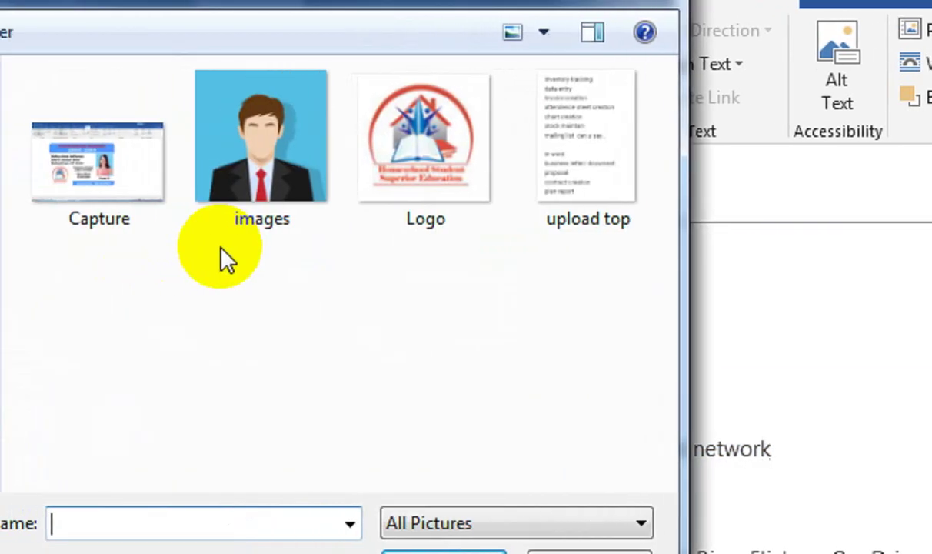
left_click(284, 196)
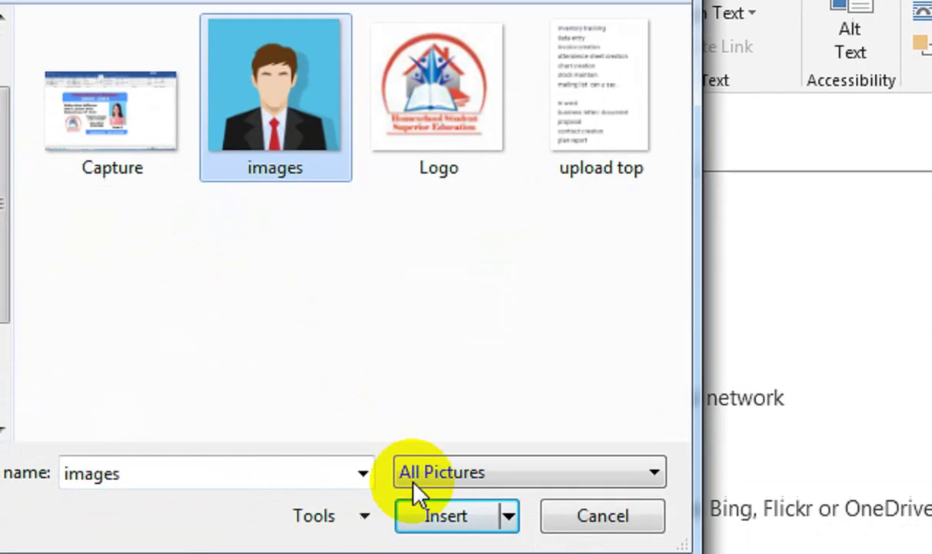
left_click(424, 417)
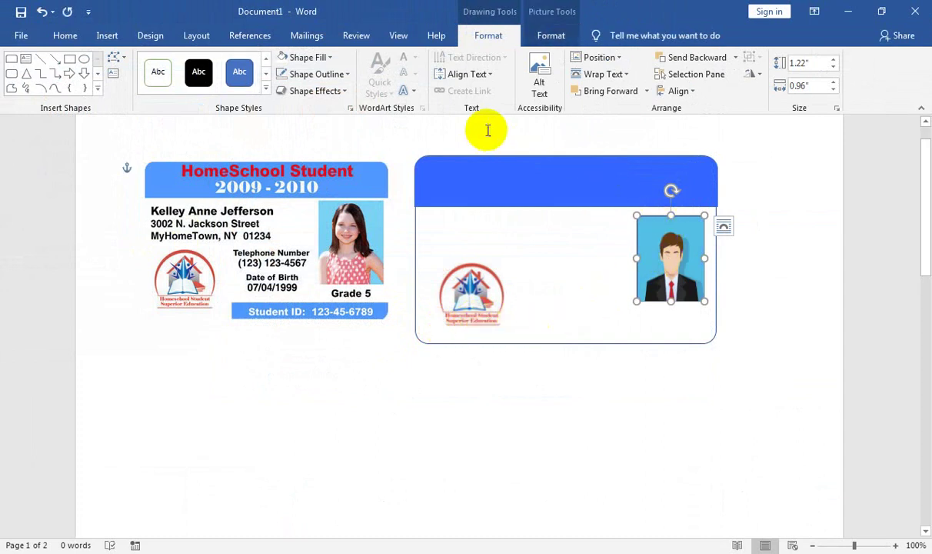
left_click(349, 77)
left_click(309, 228)
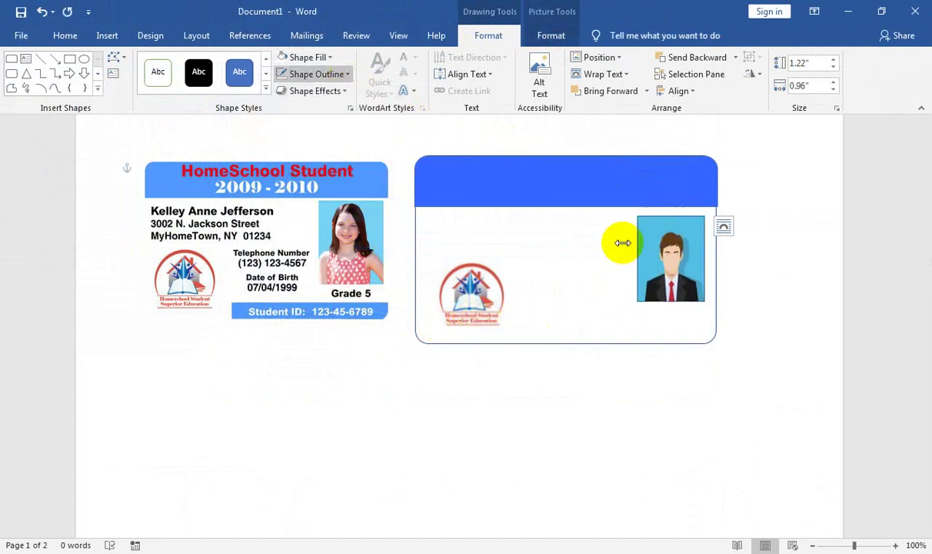
left_click(755, 260)
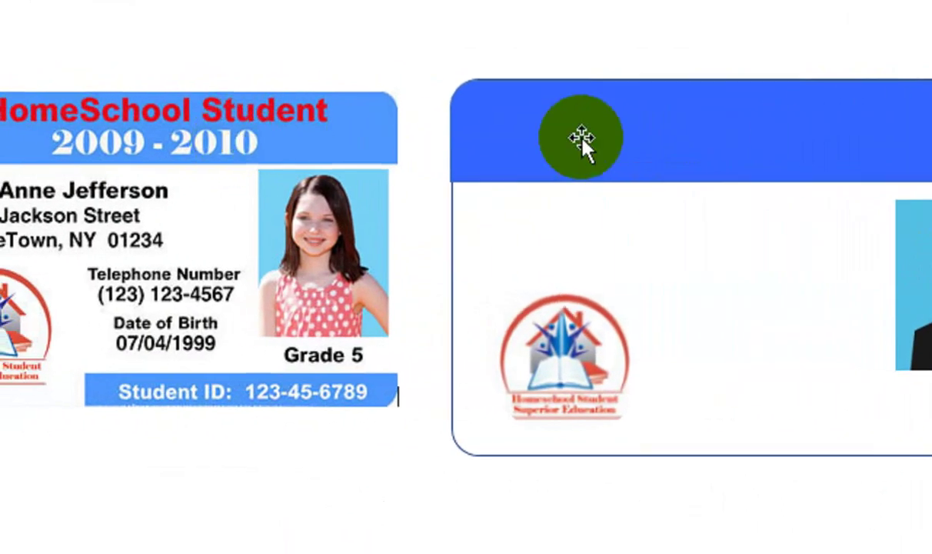
Step: Fill the new card's header bar with a blue-violet custom colour from More Fill Colors
left_click(527, 140)
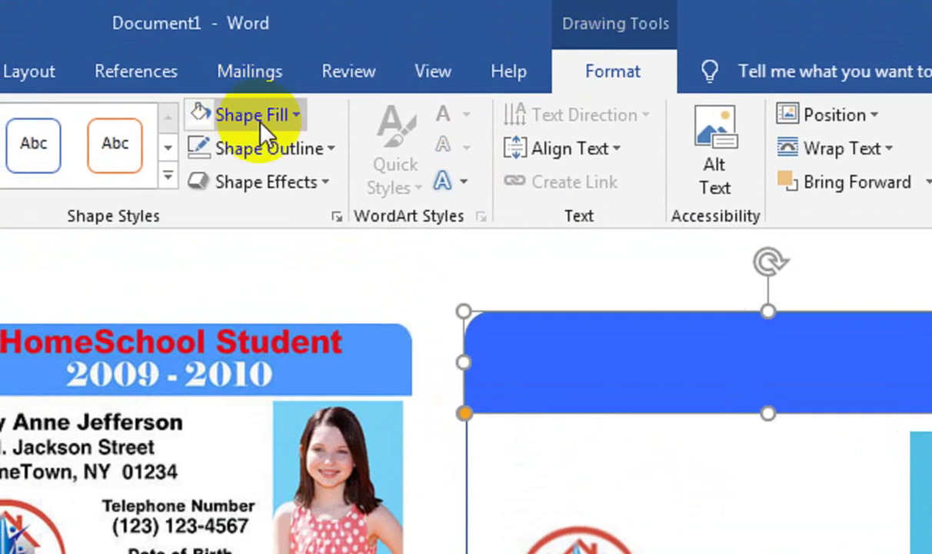
left_click(254, 117)
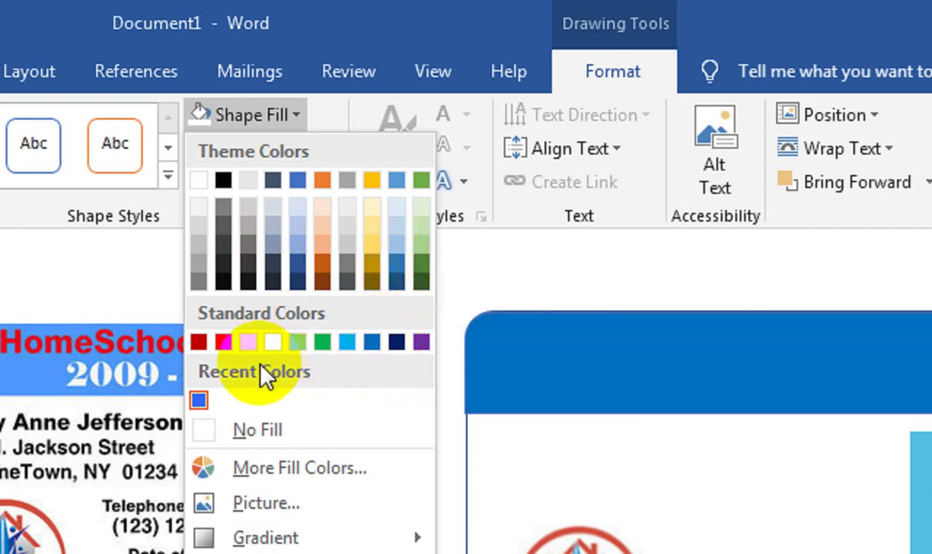
left_click(308, 391)
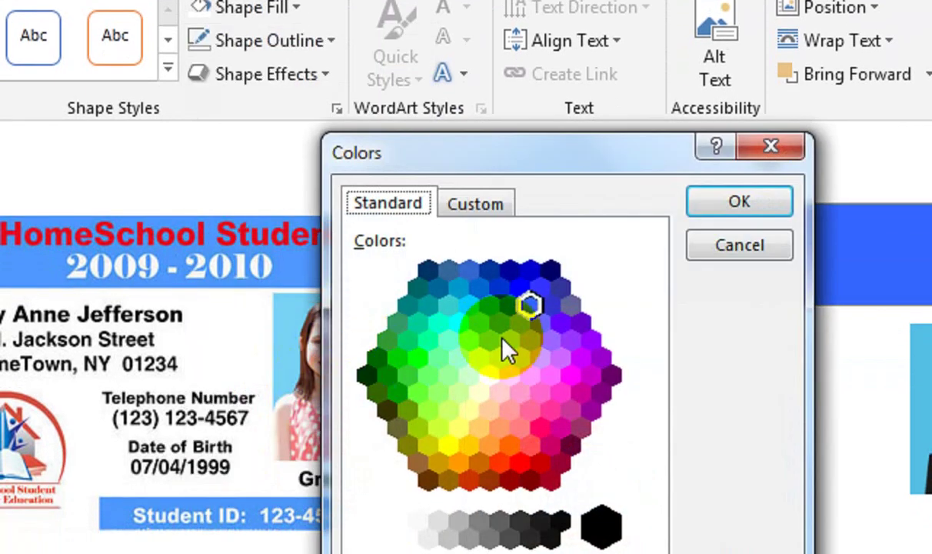
left_click(539, 323)
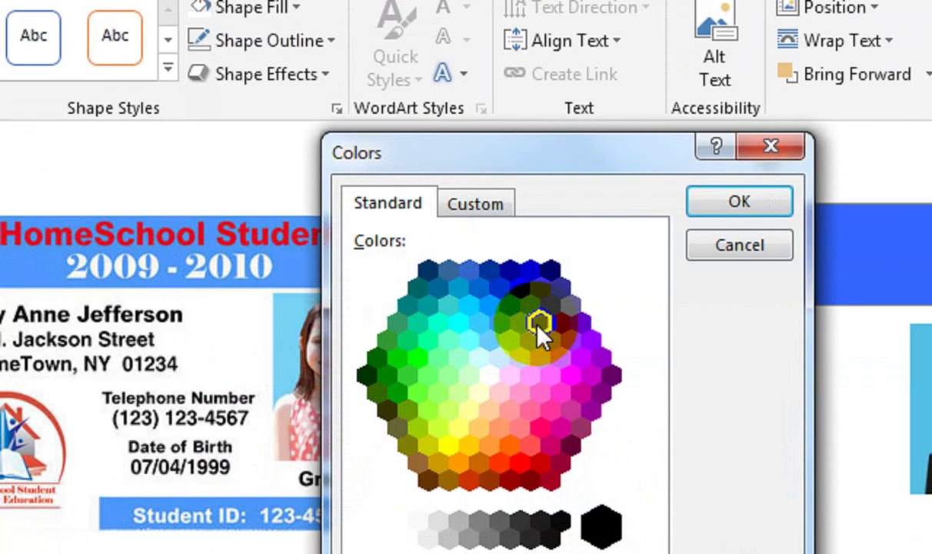
left_click(697, 201)
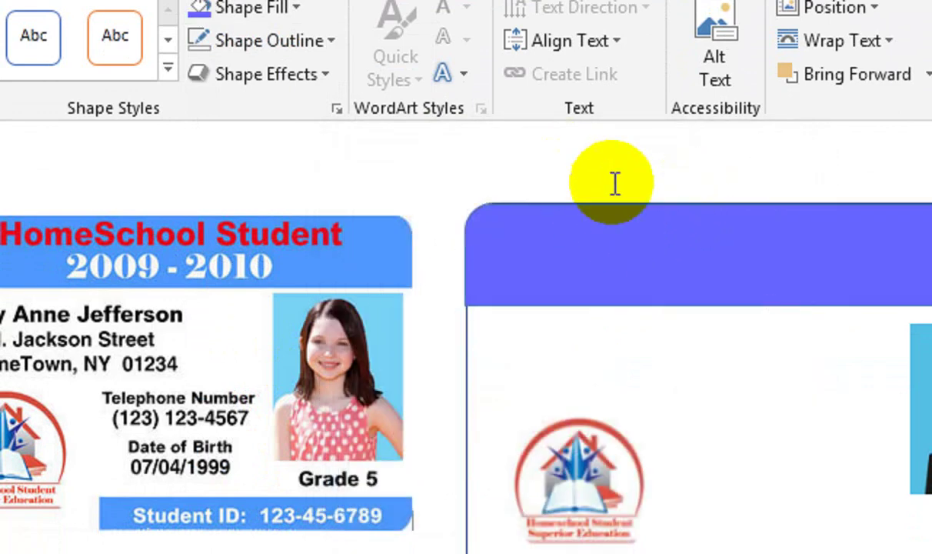
double_click(584, 258)
left_click(295, 8)
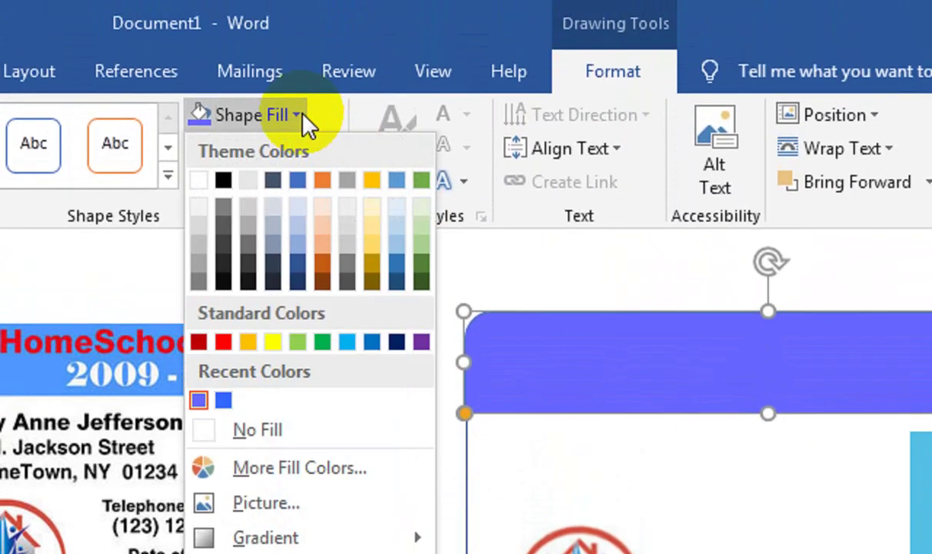
left_click(495, 250)
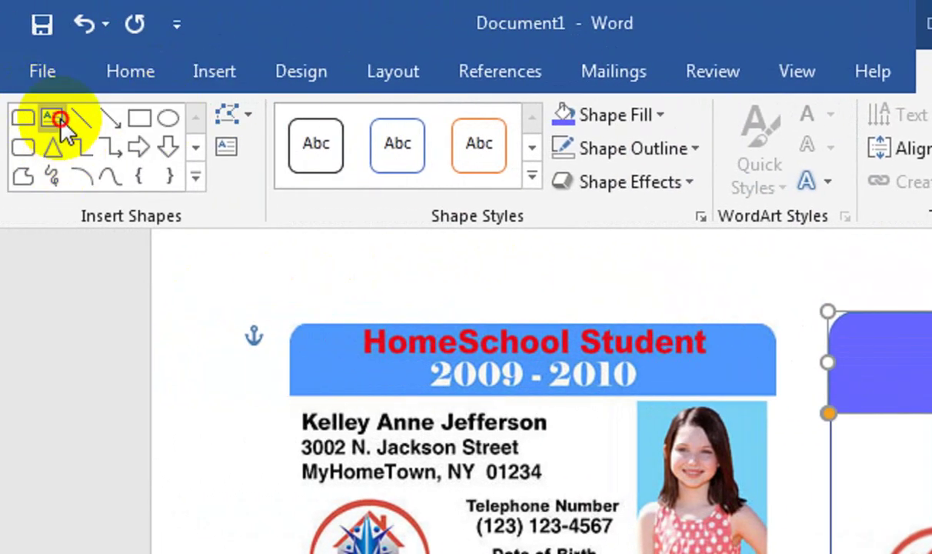
Step: Draw a text box across the header bar holding the title 'Abc school student', then select its text
left_click(60, 121)
left_click_drag(401, 310, 699, 383)
type("Abc school student")
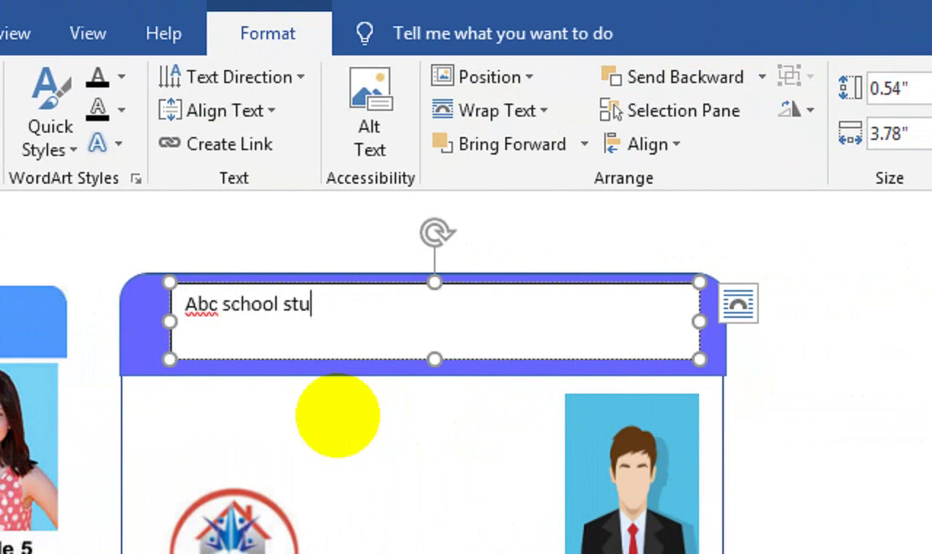
key("ctrl+a")
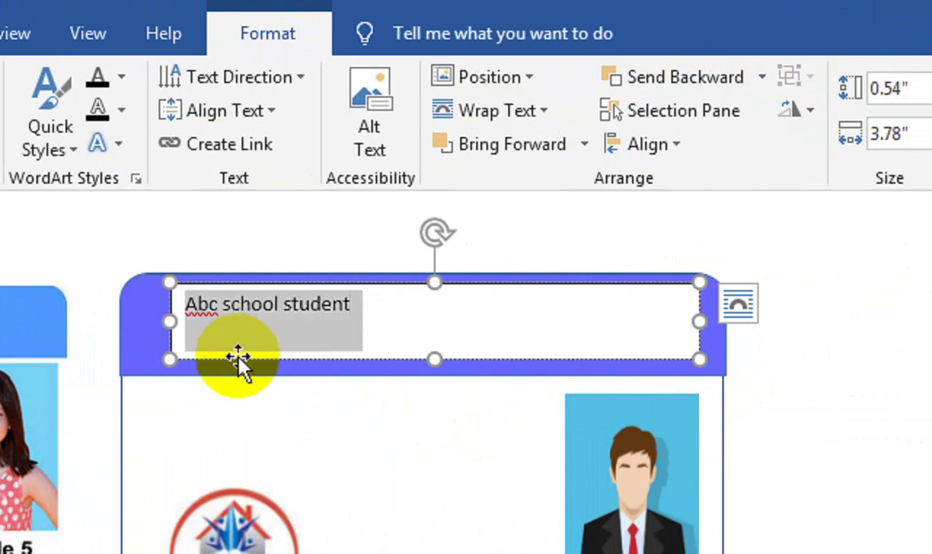
left_click(62, 37)
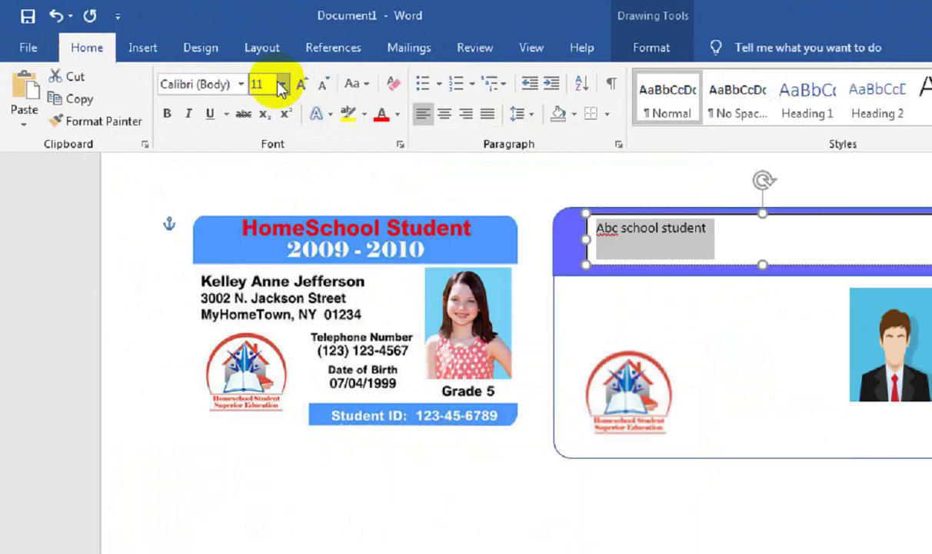
Step: Apply Capitalize Each Word to the title, make 'ABC' uppercase, and centre it
left_click(265, 63)
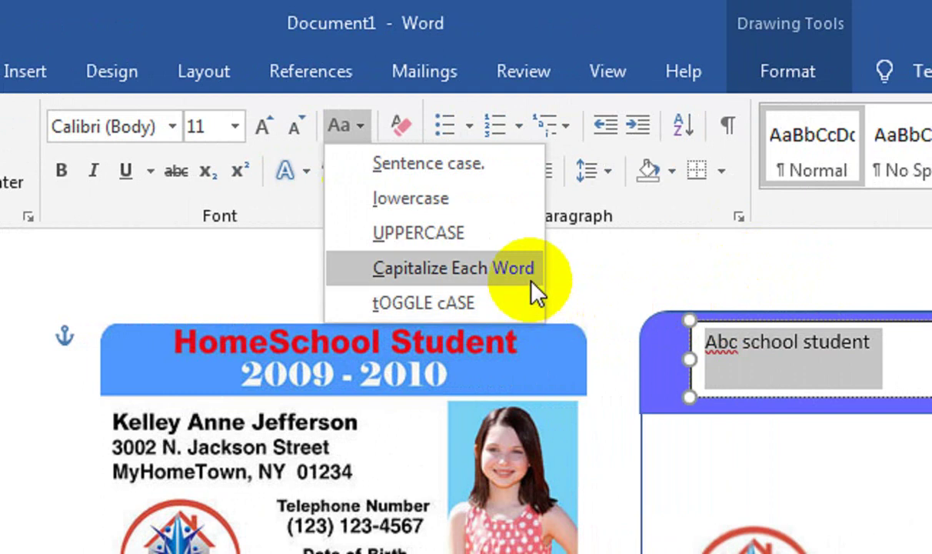
left_click(508, 269)
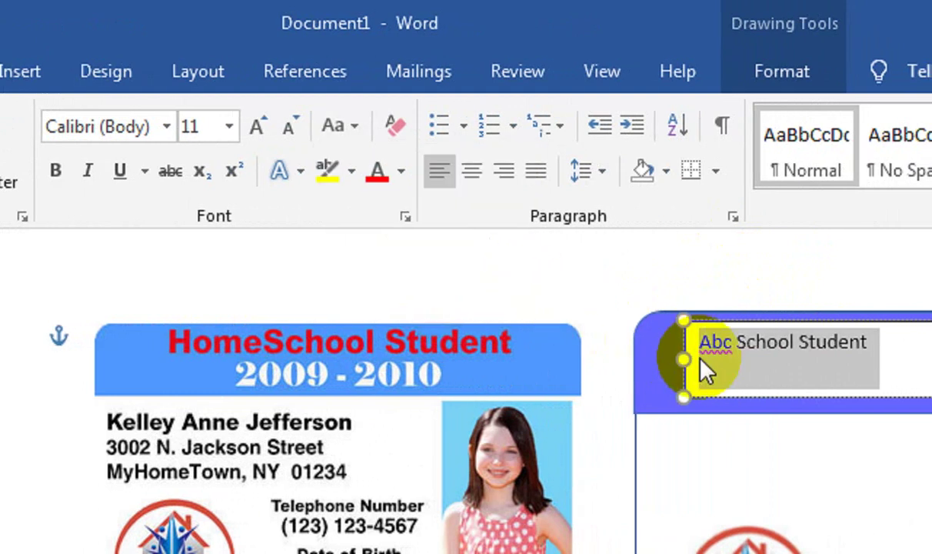
left_click(723, 343)
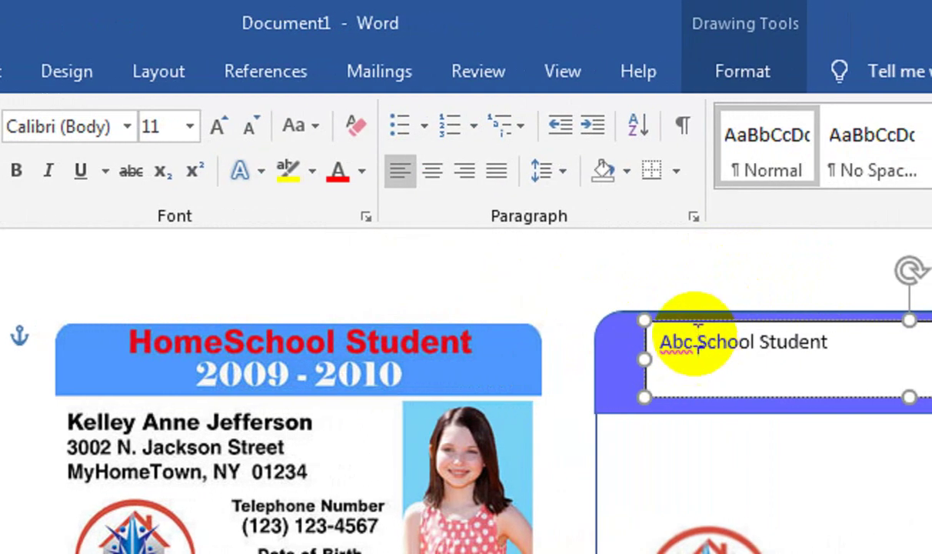
left_click_drag(695, 336, 646, 343)
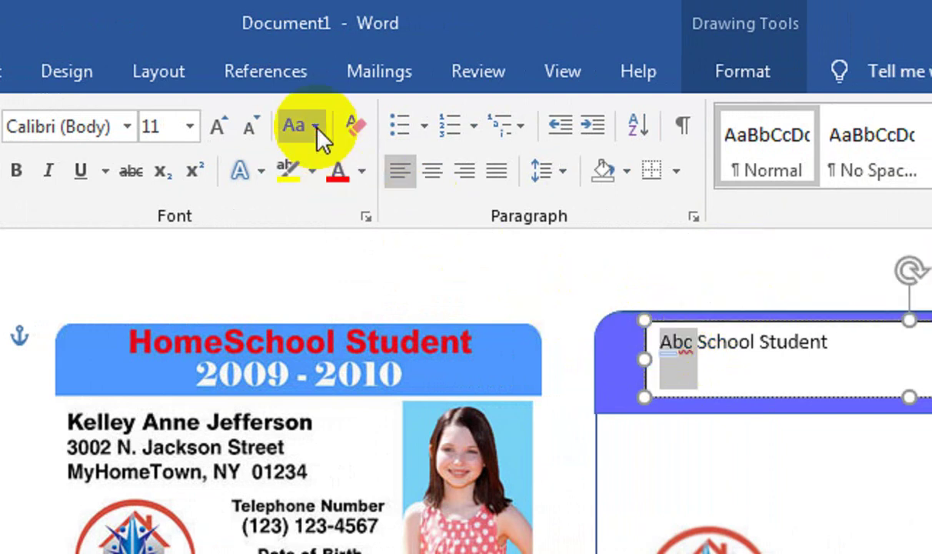
left_click(299, 123)
left_click(323, 230)
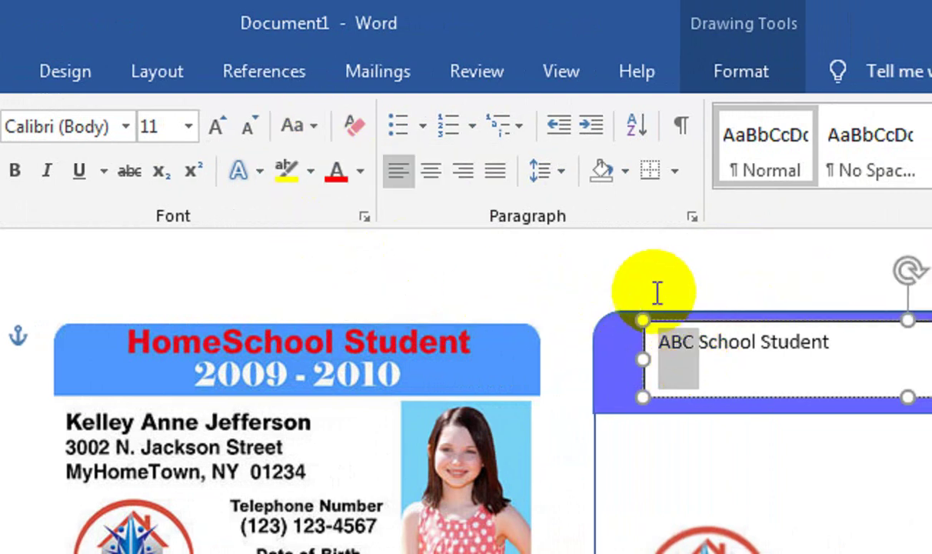
left_click(429, 172)
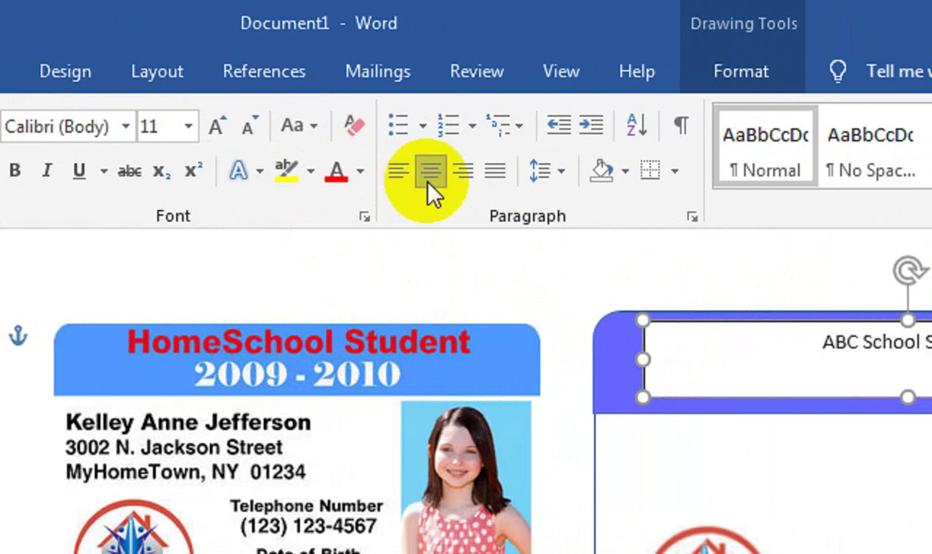
Step: Add a 2022-2023 line, apply No Spacing to both lines and centre them
left_click(856, 354)
type("2022-2023")
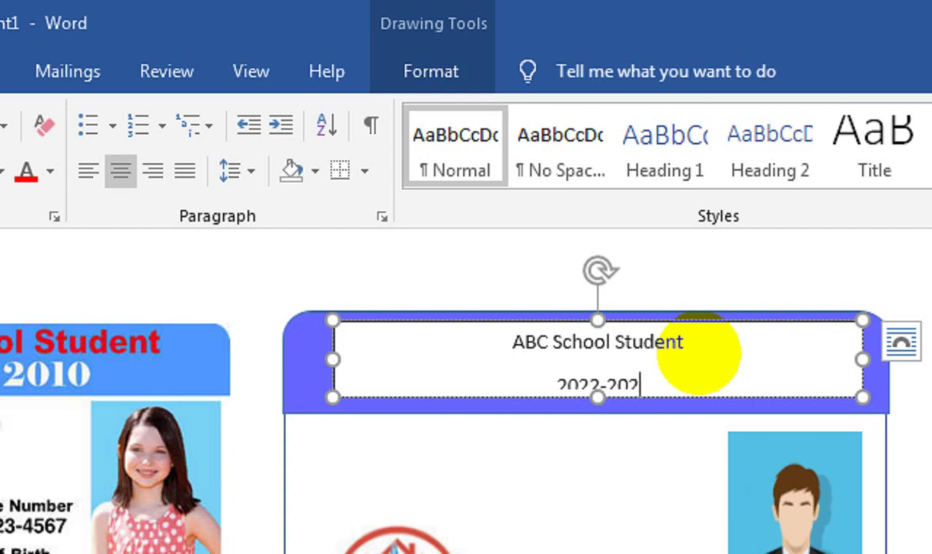
key("ctrl+a")
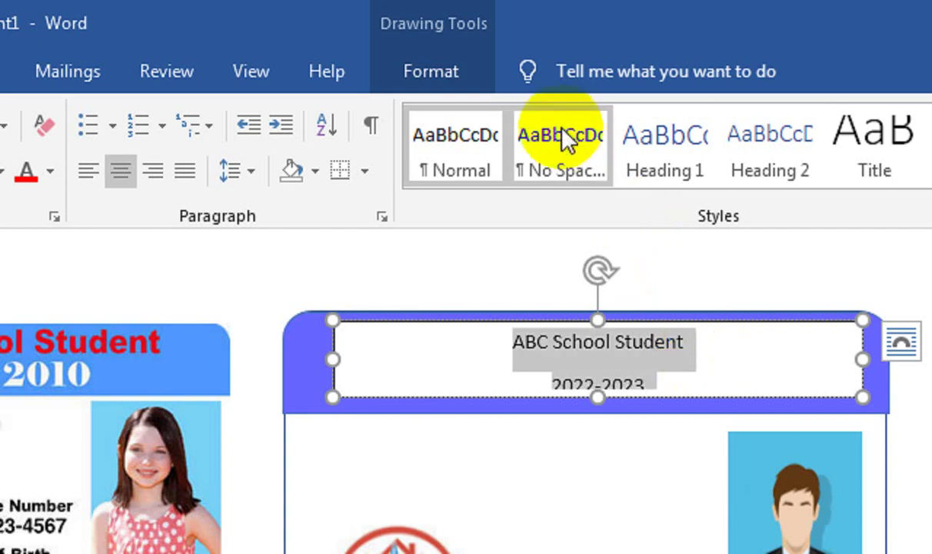
left_click(559, 146)
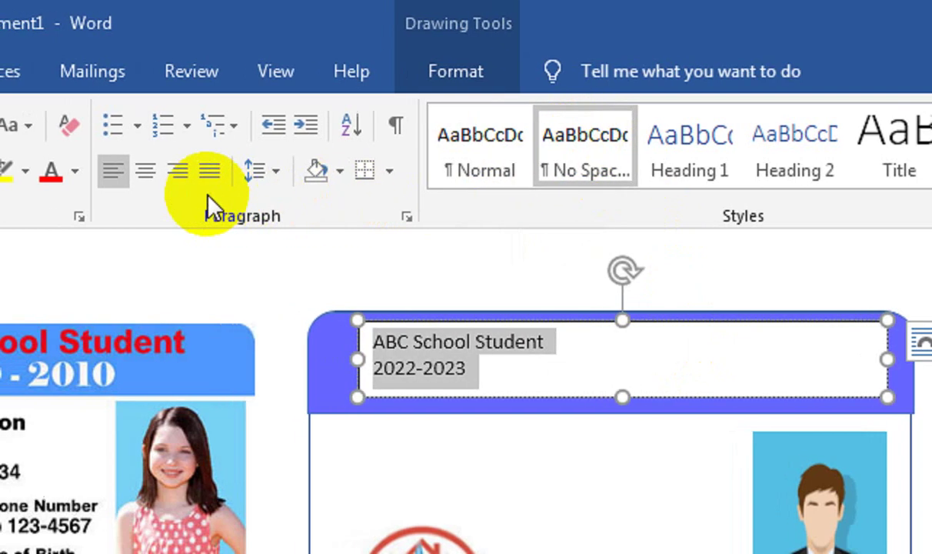
left_click(227, 173)
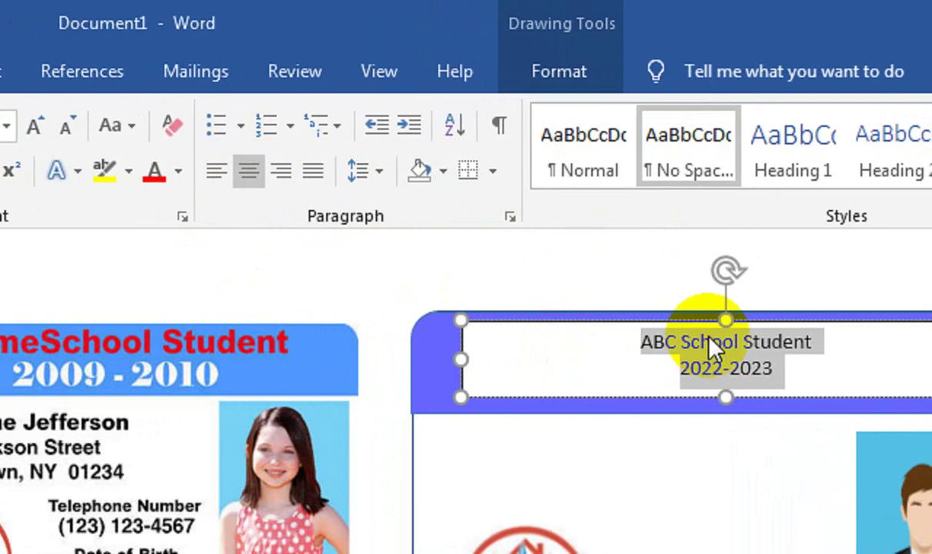
left_click(711, 339)
left_click_drag(706, 342, 531, 343)
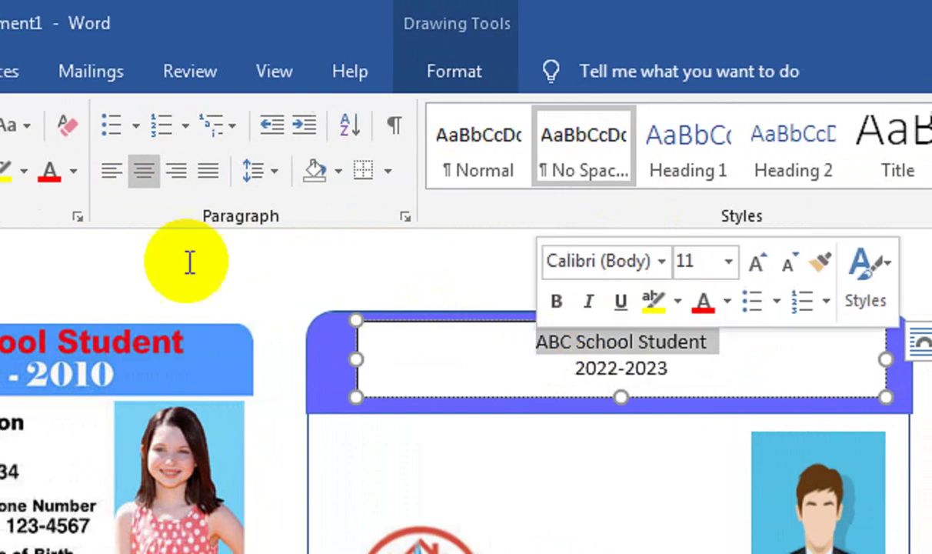
Step: Make the 'ABC School Student' title bold and grow its font size
left_click(235, 123)
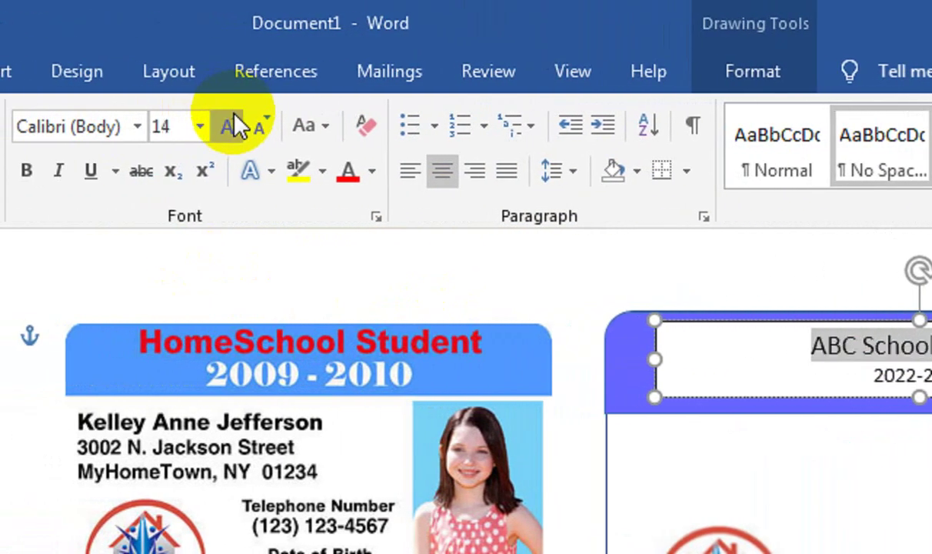
left_click(235, 123)
left_click(234, 123)
left_click(234, 125)
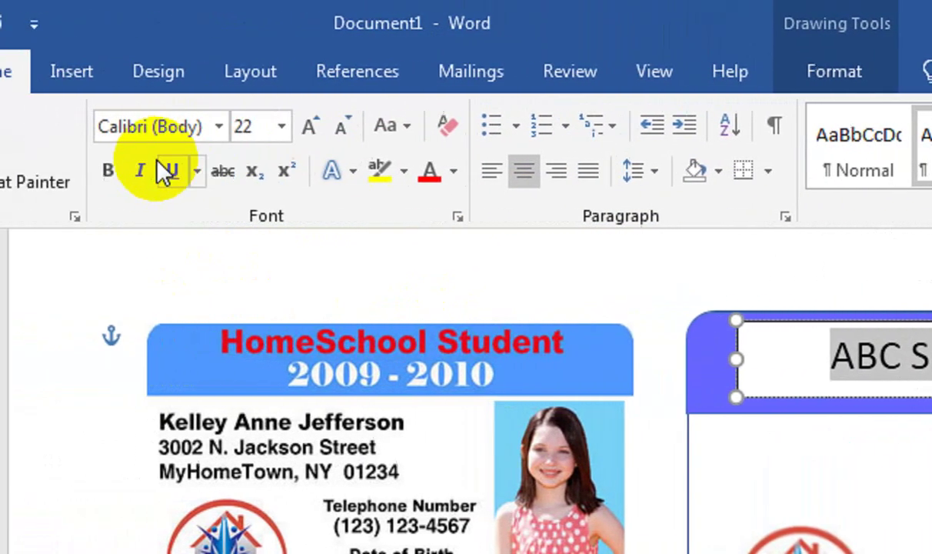
left_click(26, 171)
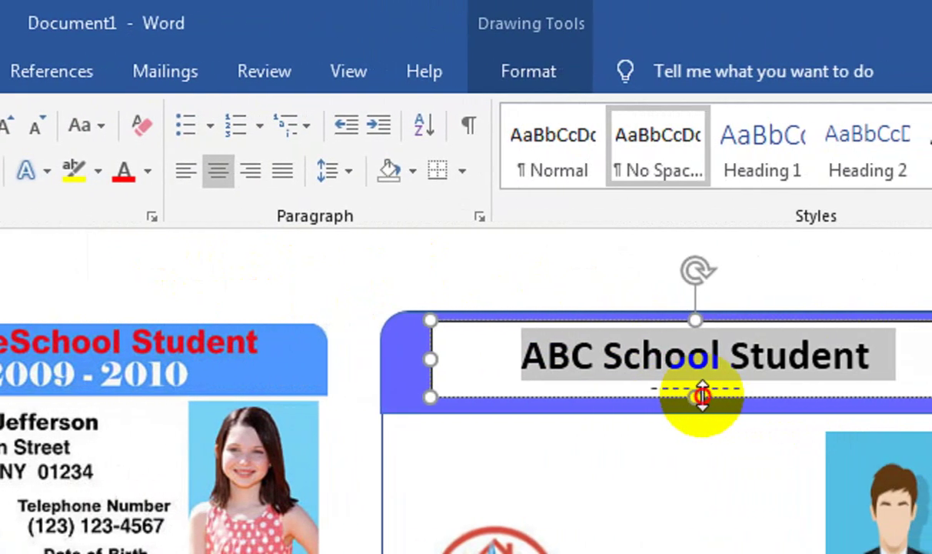
Step: Make the text box taller, nudge it upward, and grow the title to 26 pt
left_click(698, 401)
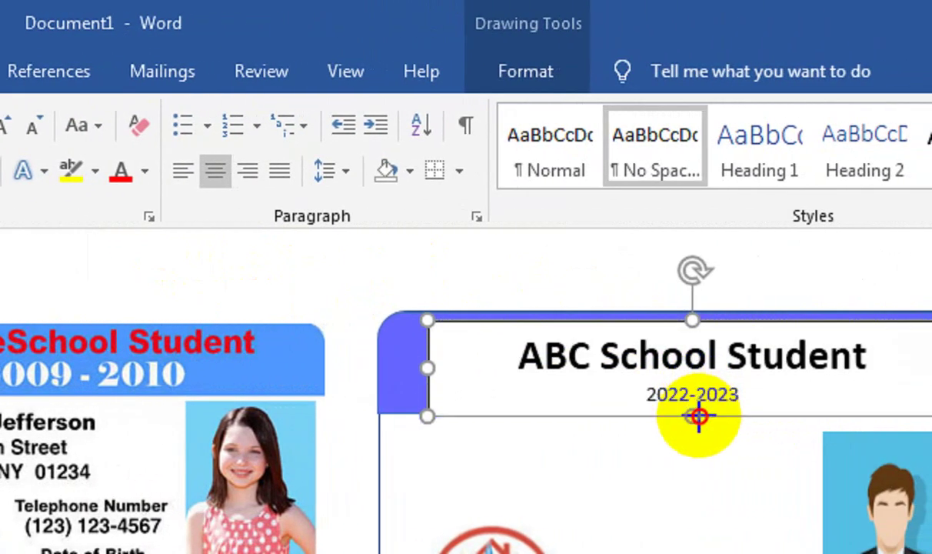
left_click_drag(698, 413, 697, 434)
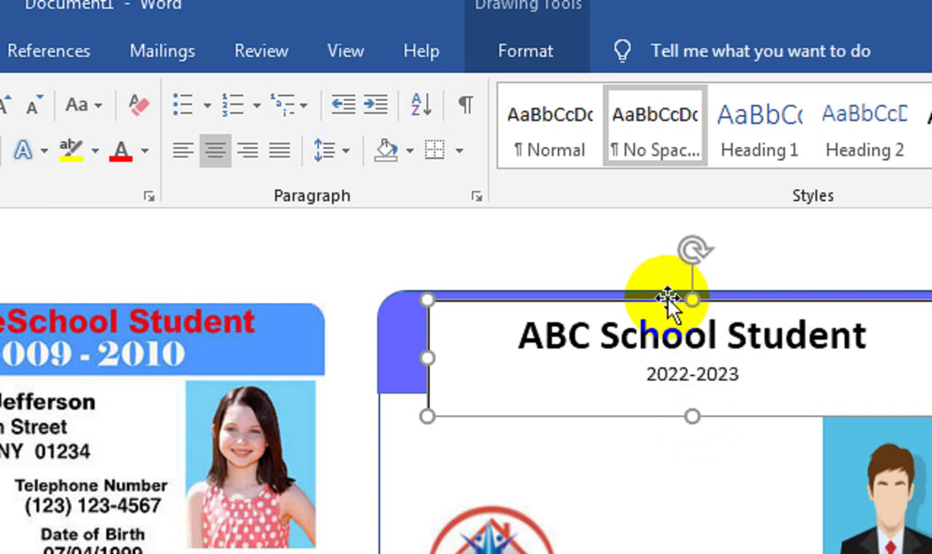
left_click_drag(667, 298, 655, 276)
left_click_drag(593, 326, 364, 323)
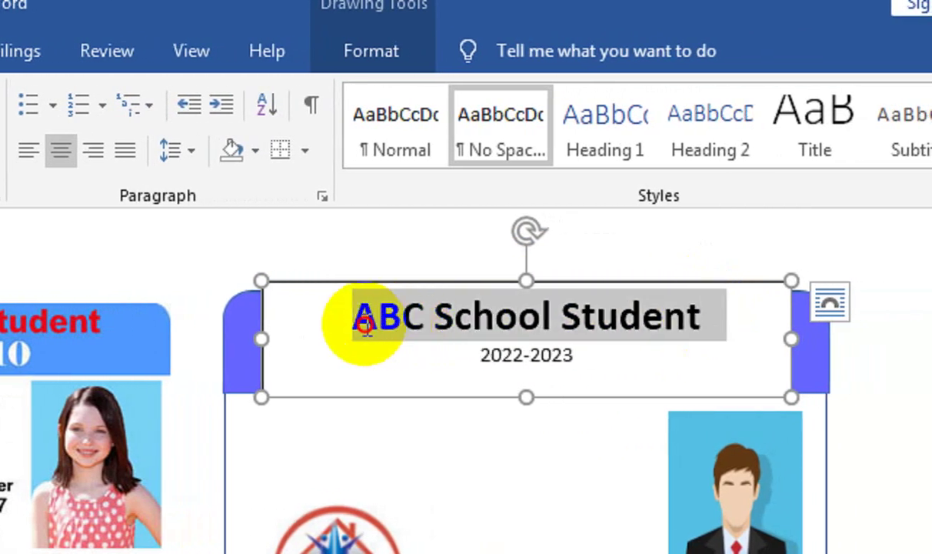
left_click(230, 132)
left_click(233, 132)
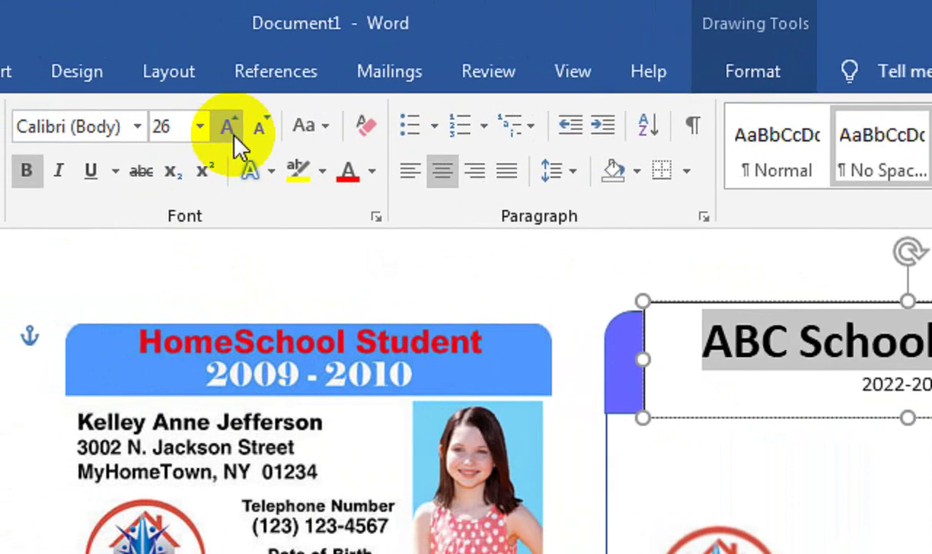
Step: Make the 2022-2023 line bold at 20 pt
left_click(701, 378)
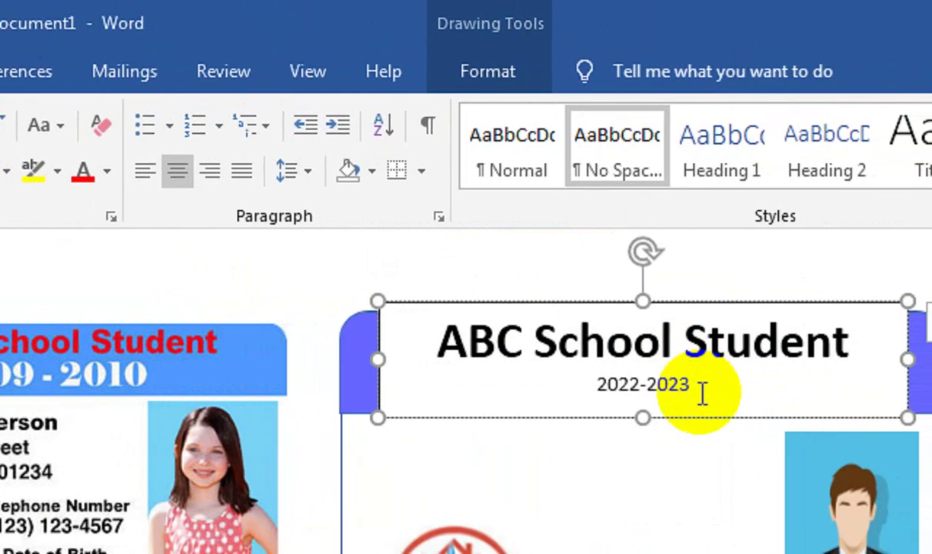
left_click_drag(702, 385, 578, 388)
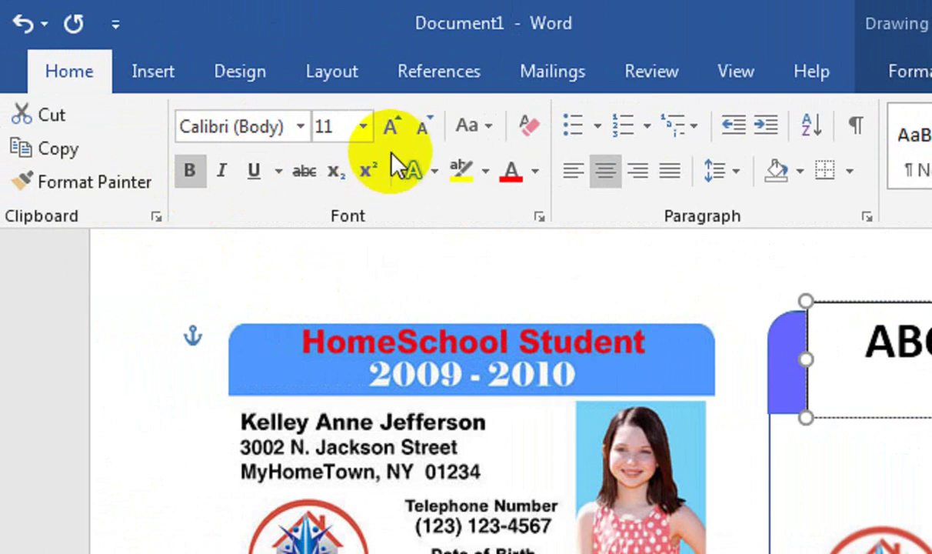
left_click(392, 137)
left_click(392, 136)
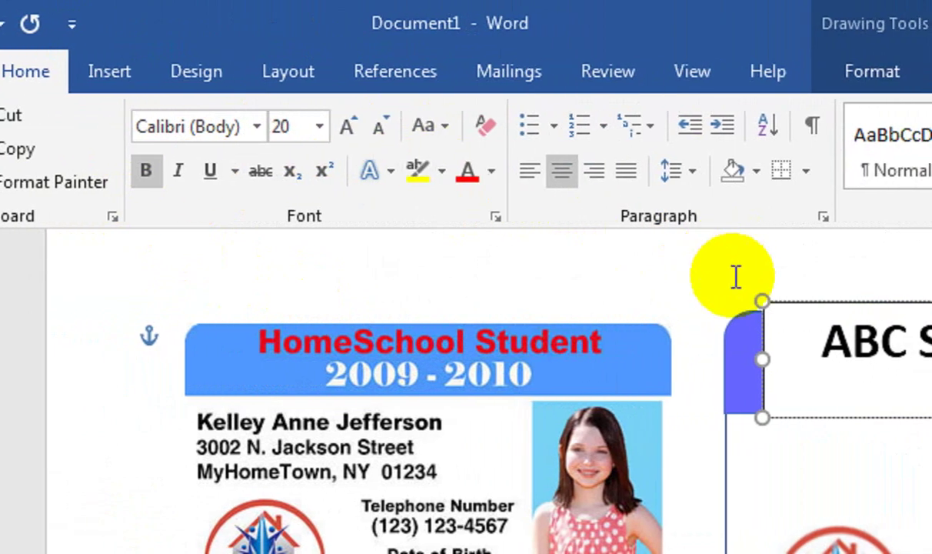
left_click(706, 317)
left_click(814, 72)
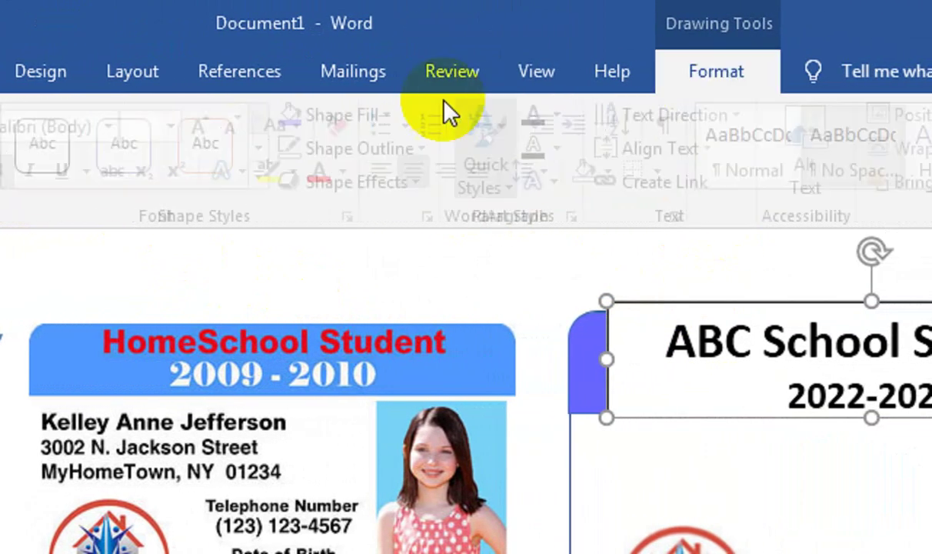
Step: Fill the title text box with the recent blue and remove its outline
left_click(361, 115)
left_click(327, 398)
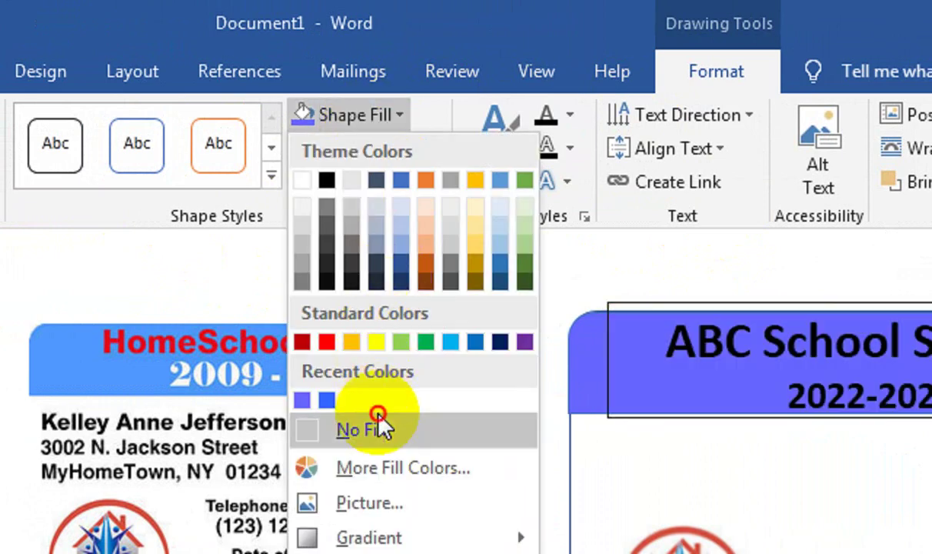
left_click(385, 148)
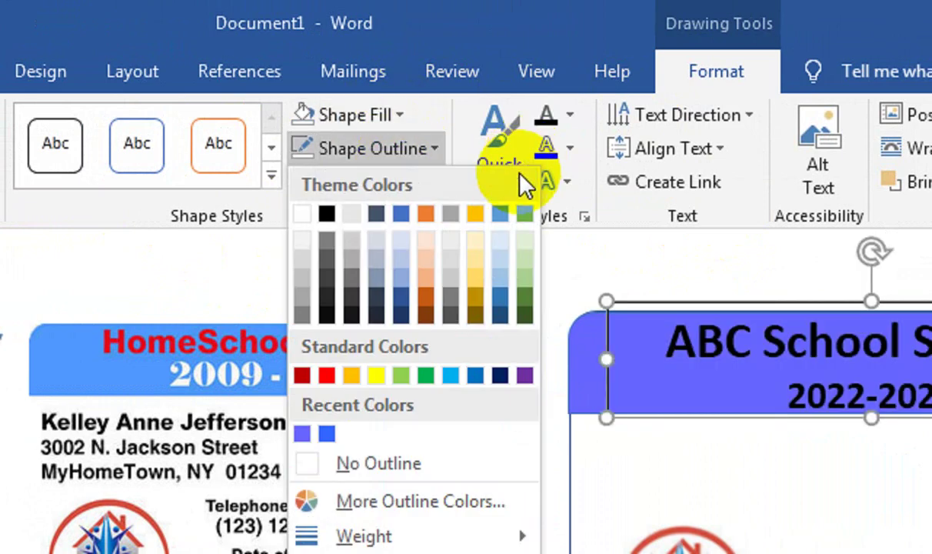
left_click(425, 454)
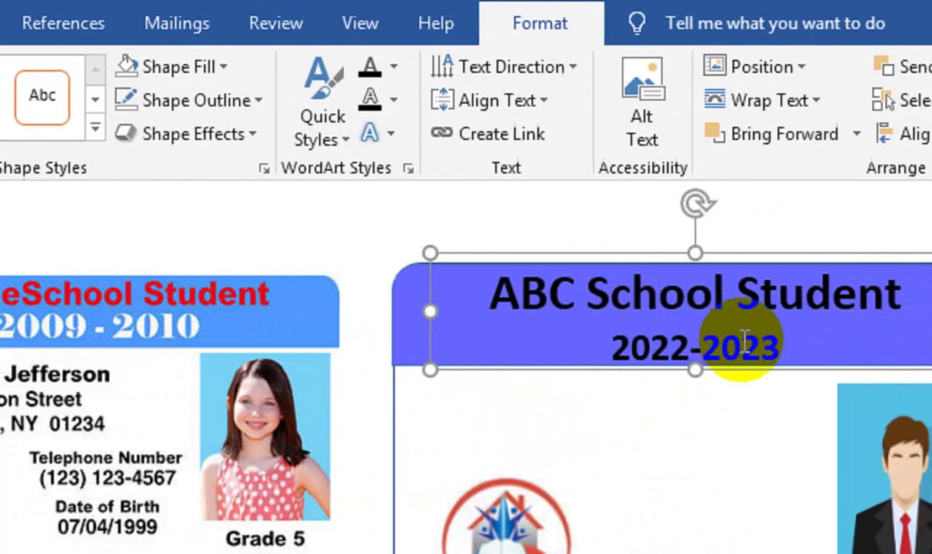
Step: Make the title and year text white, then delete the 2022-2023 line
left_click_drag(710, 344, 508, 338)
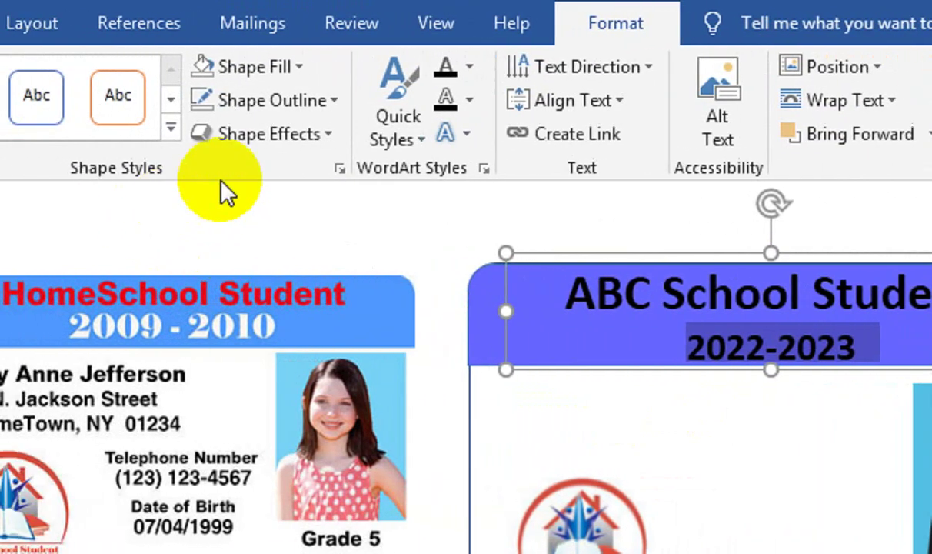
left_click(469, 96)
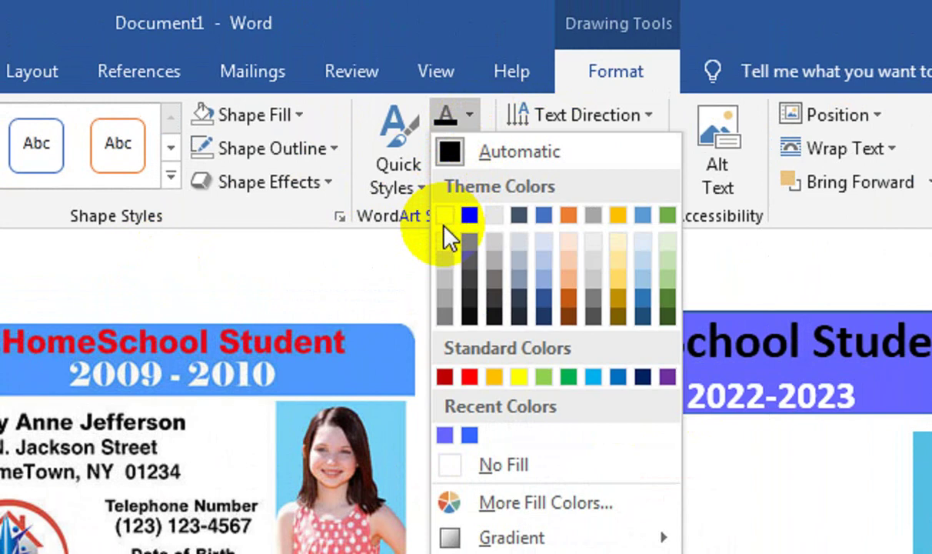
left_click(445, 215)
left_click(677, 362)
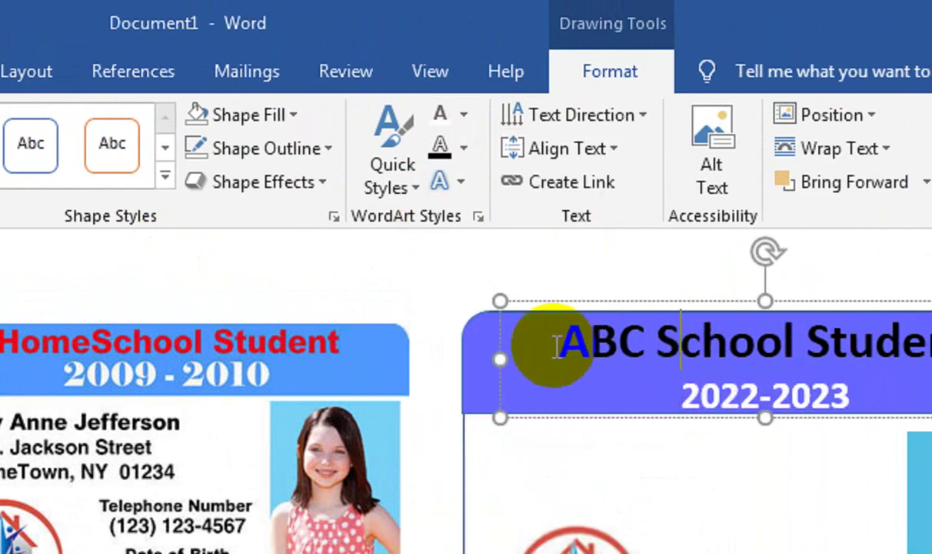
left_click_drag(563, 342, 927, 343)
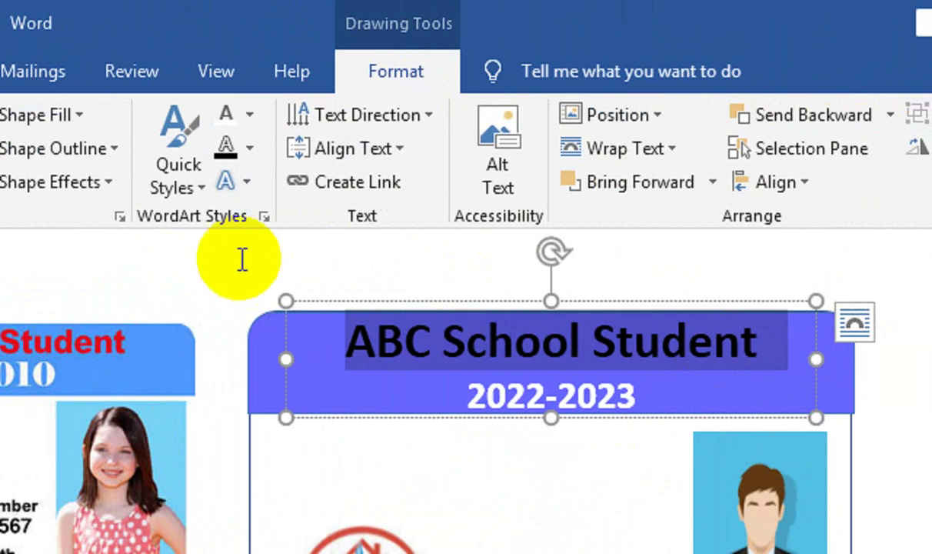
left_click(439, 146)
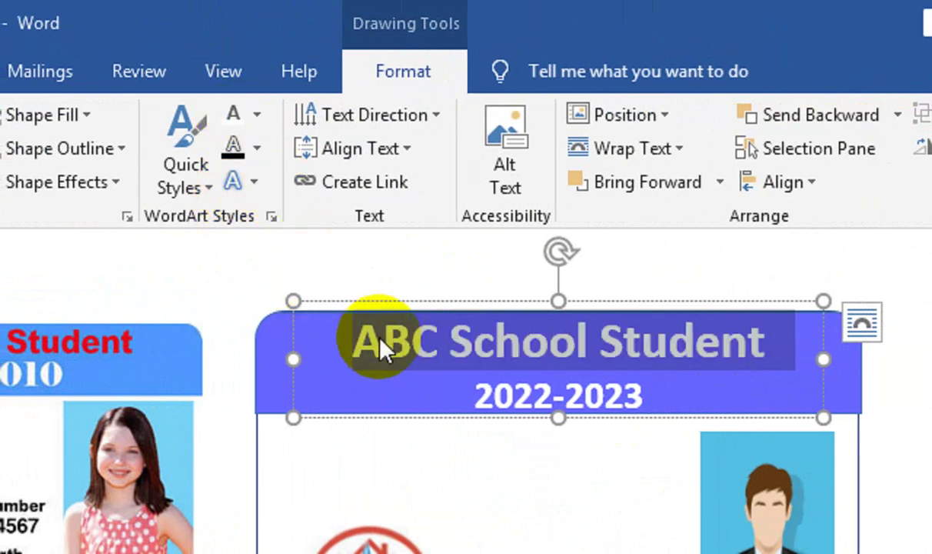
left_click(378, 342)
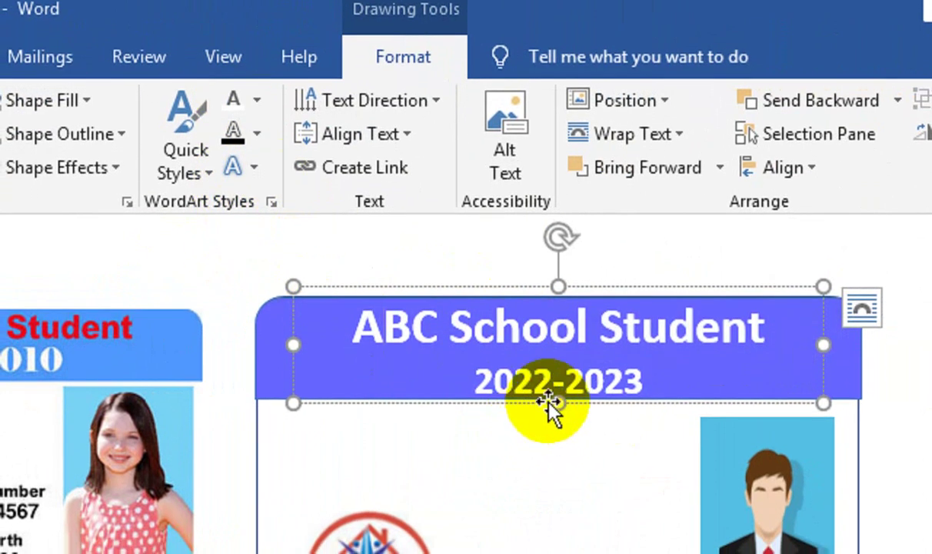
left_click_drag(652, 389, 480, 384)
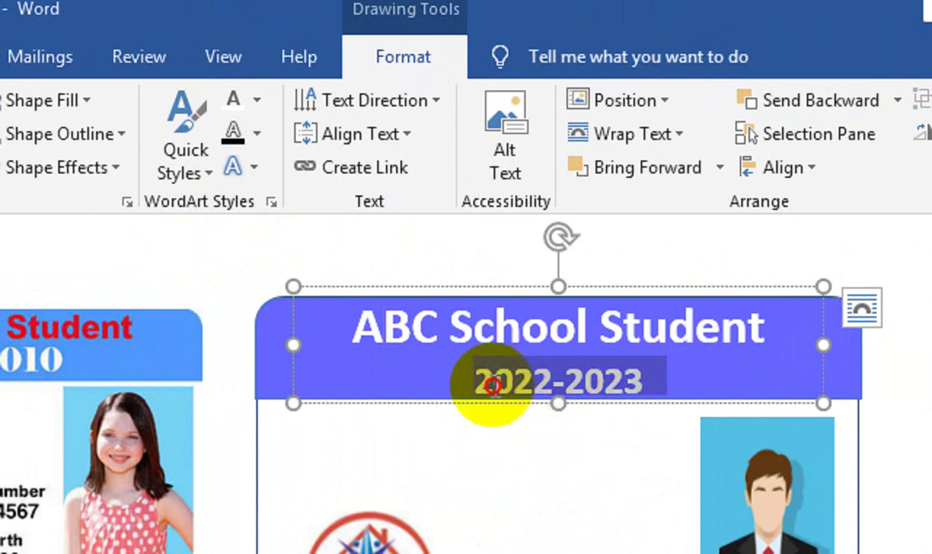
key("BackSpace")
key("BackSpace")
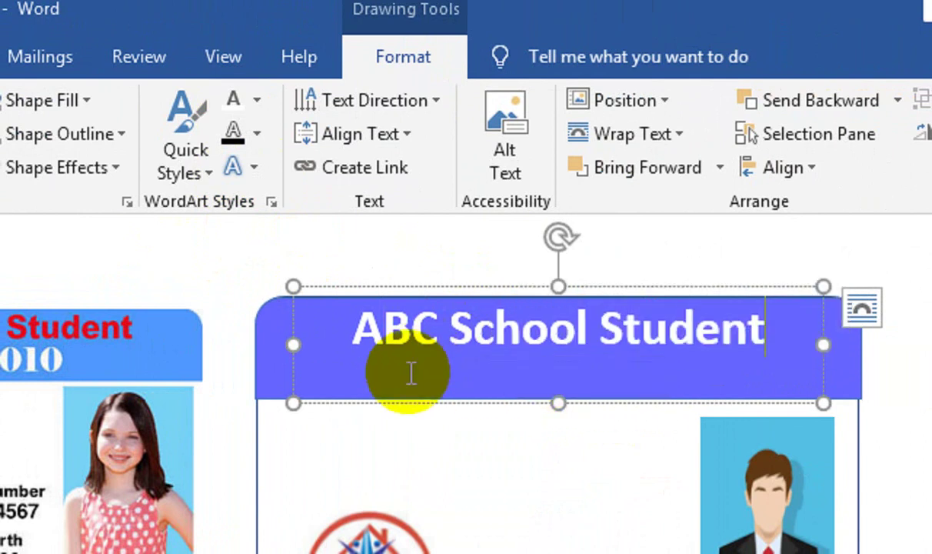
Step: Copy the title text box, paste the cut 2022-2023 line into it, and place it in the header
left_click_drag(400, 406, 402, 417)
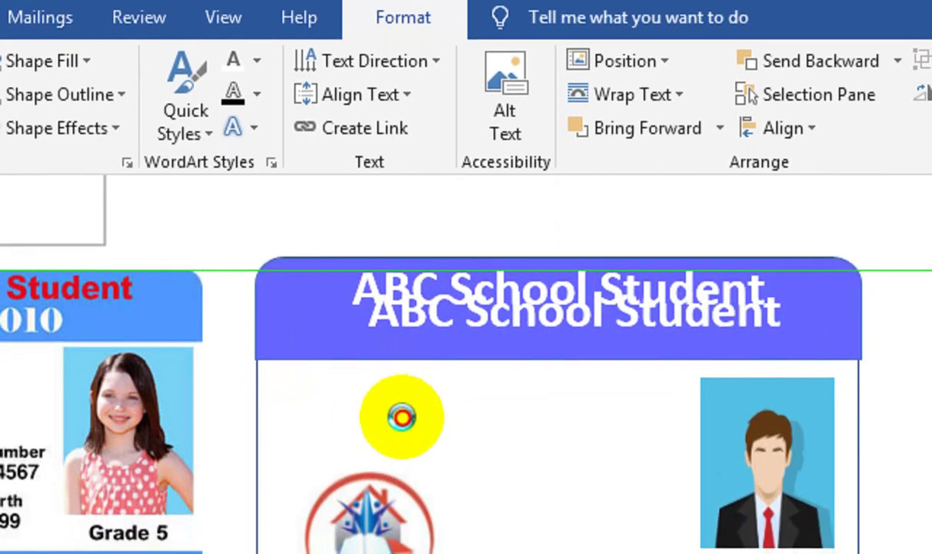
left_click_drag(401, 417, 427, 316)
key("ctrl+a")
type("2022-2025")
left_click_drag(451, 381, 435, 416)
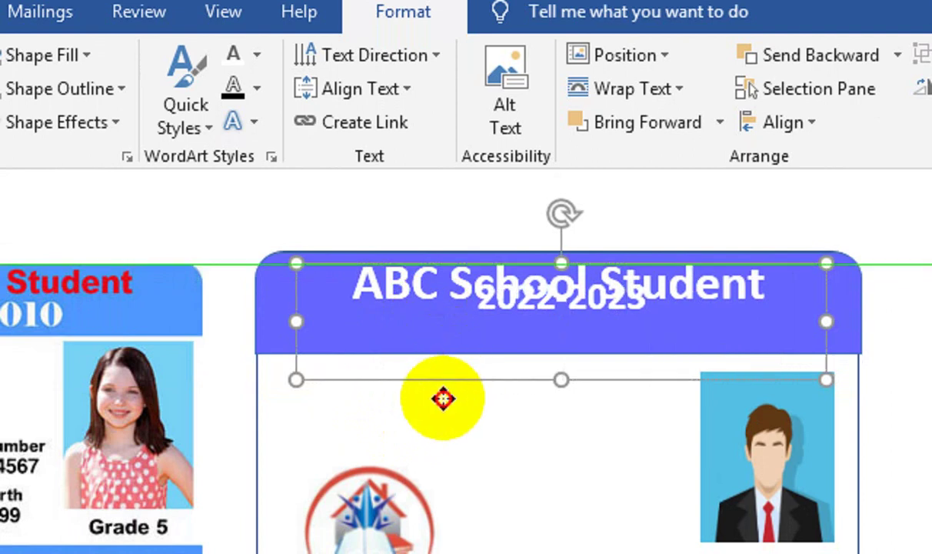
left_click_drag(434, 416, 503, 422)
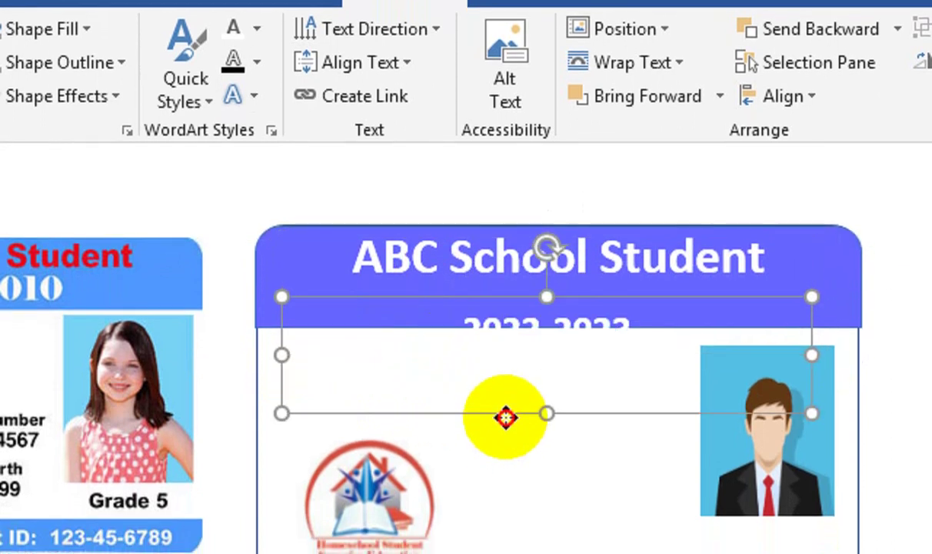
left_click_drag(515, 297, 523, 260)
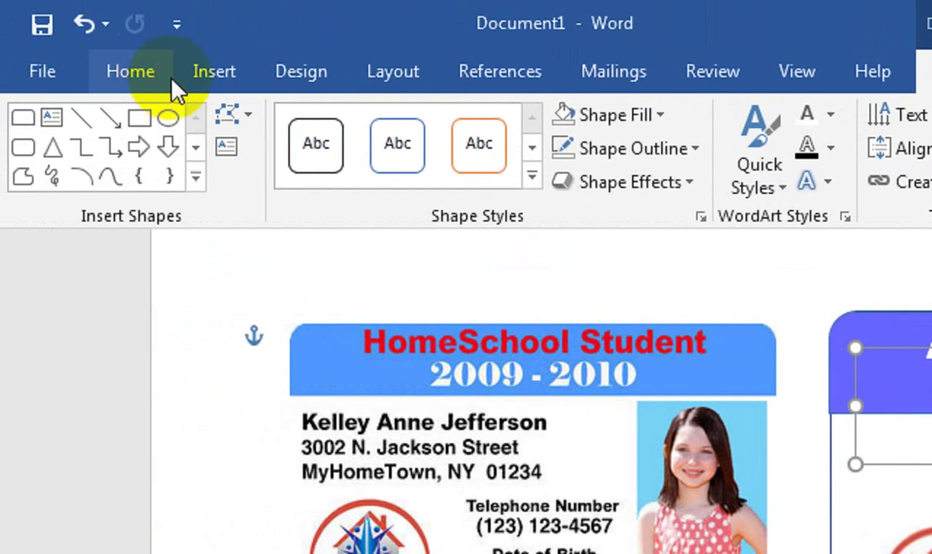
Step: Enlarge the year text to 24, shift both text boxes up, and shorten the blue header slightly
left_click(150, 77)
double_click(450, 127)
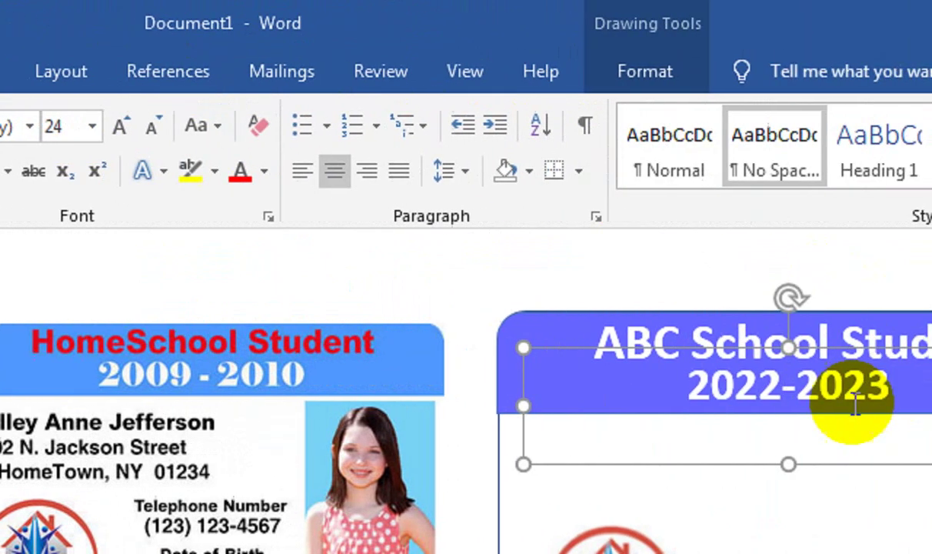
left_click(629, 331)
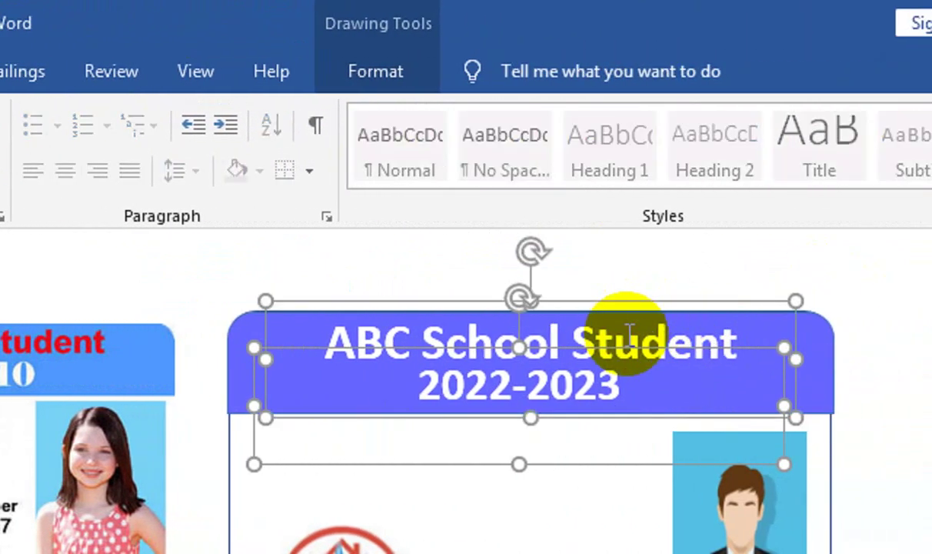
left_click_drag(629, 331, 628, 326)
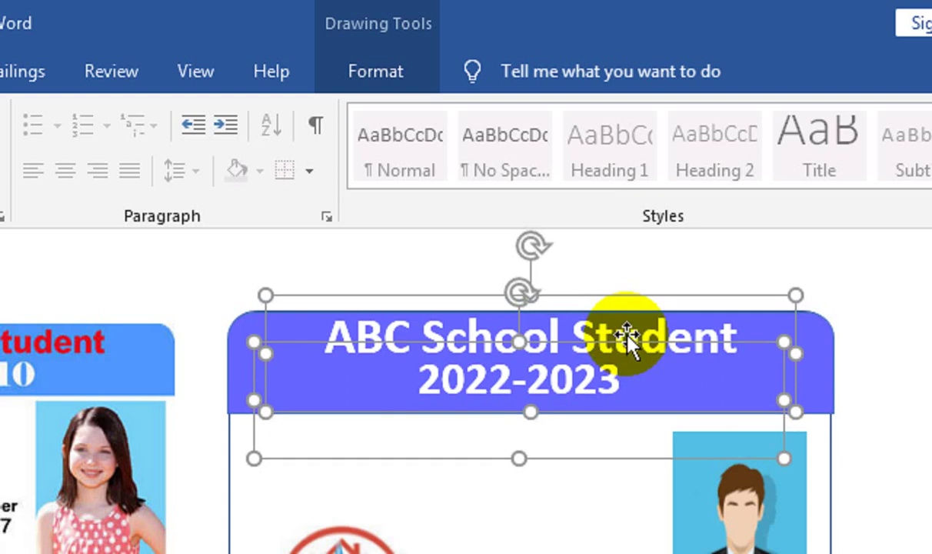
left_click(544, 410)
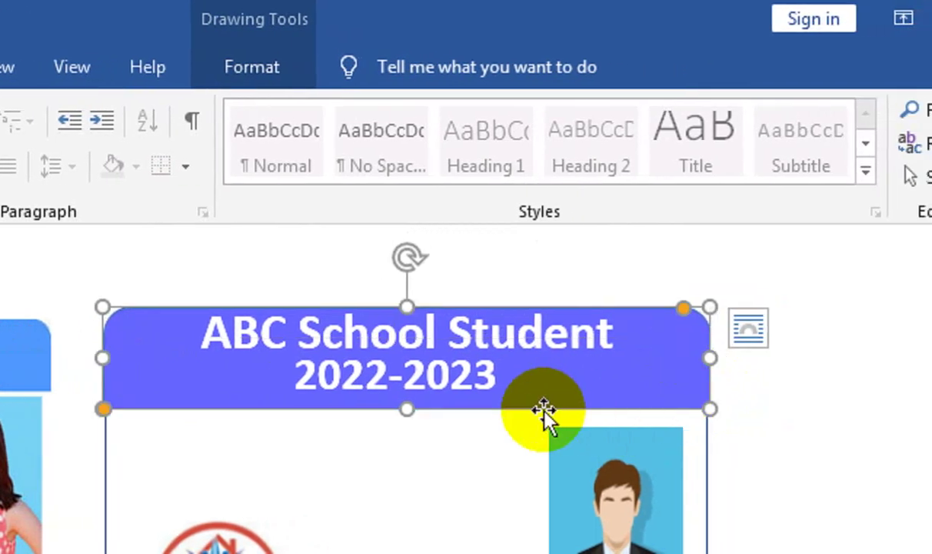
left_click_drag(403, 408, 404, 401)
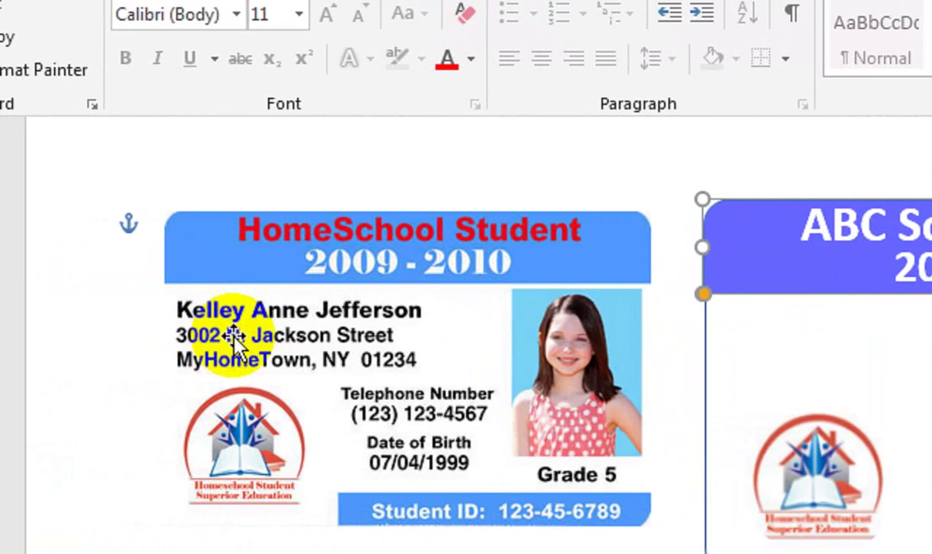
Step: Move the lower text box up against the header and make its 2022-2023 text black
left_click(779, 262)
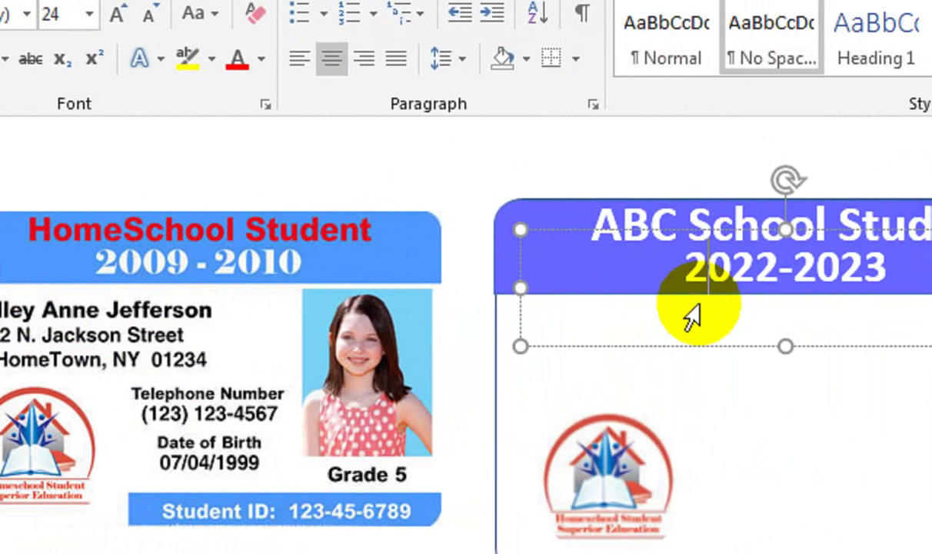
left_click(696, 358)
left_click(686, 336)
left_click_drag(692, 338, 696, 288)
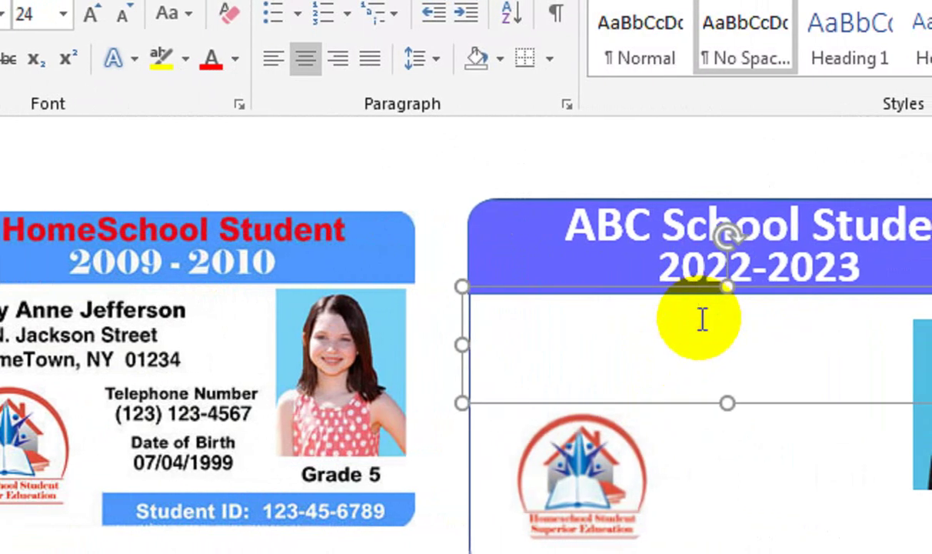
key("ctrl+a")
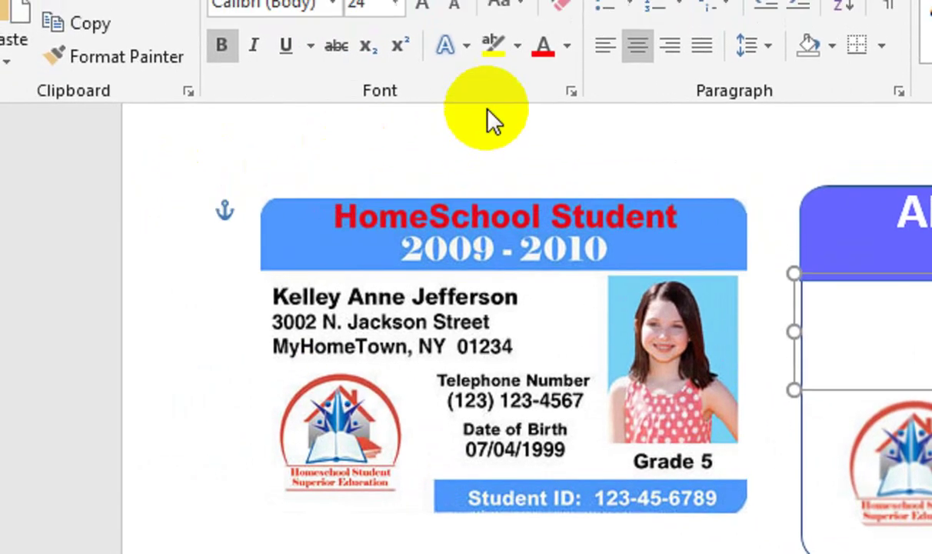
left_click(567, 135)
left_click(567, 235)
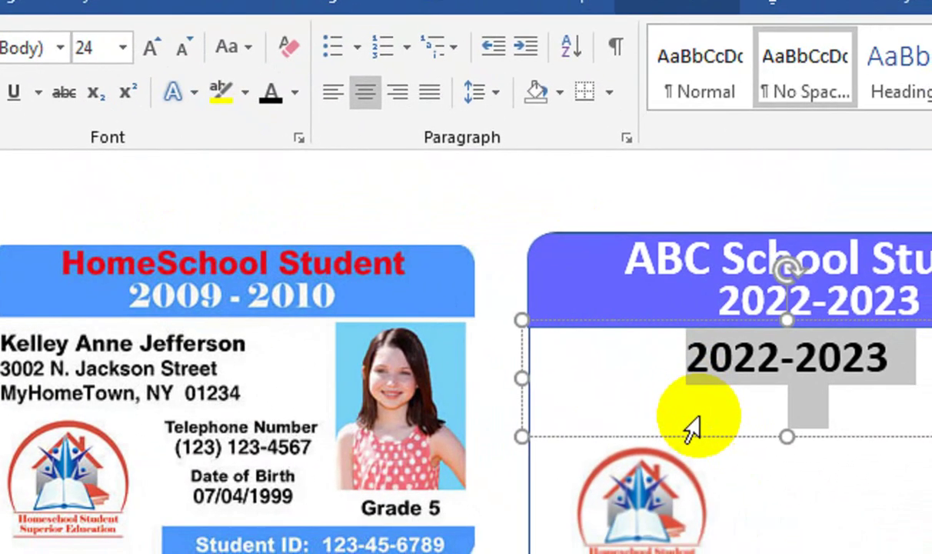
Step: Replace the text with the student's name and street address, correcting 'Stret' to 'Street'
key("BackSpace")
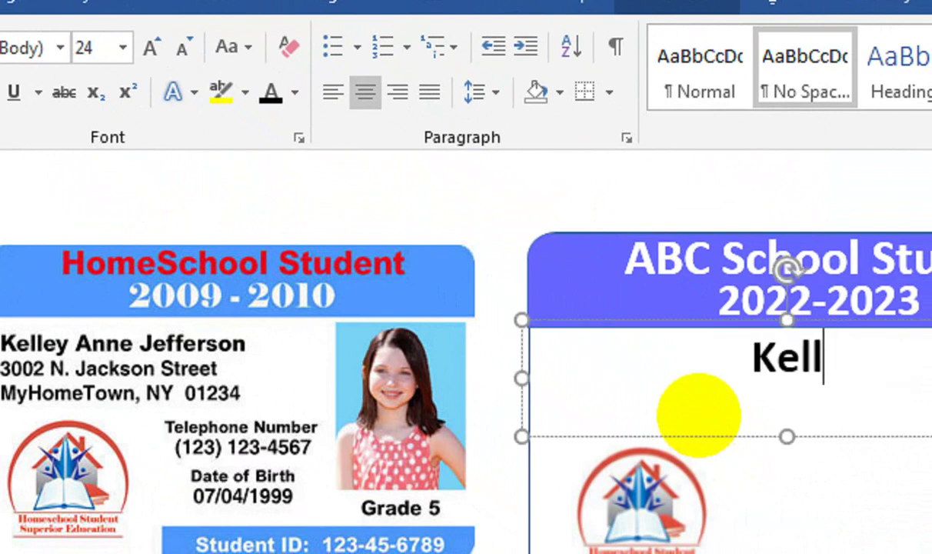
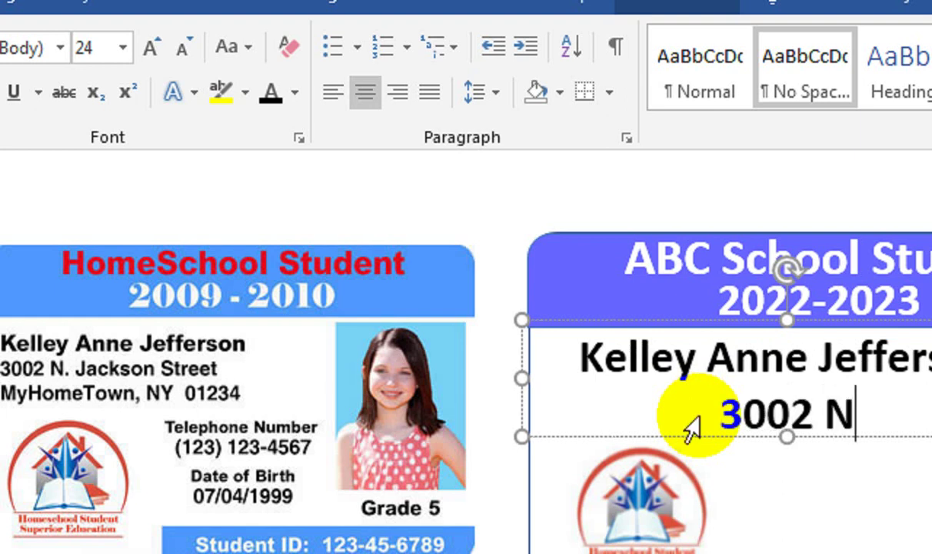
type("Jackson")
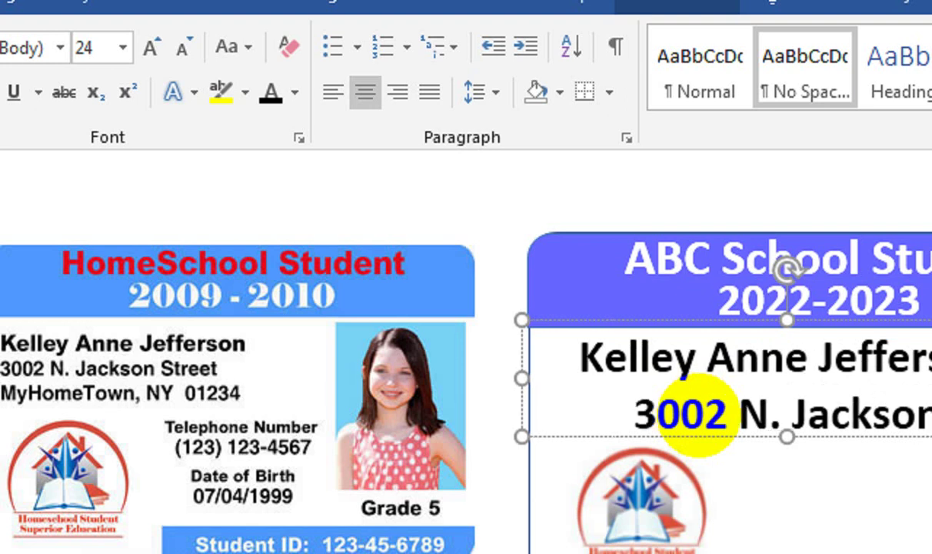
type(" Stre")
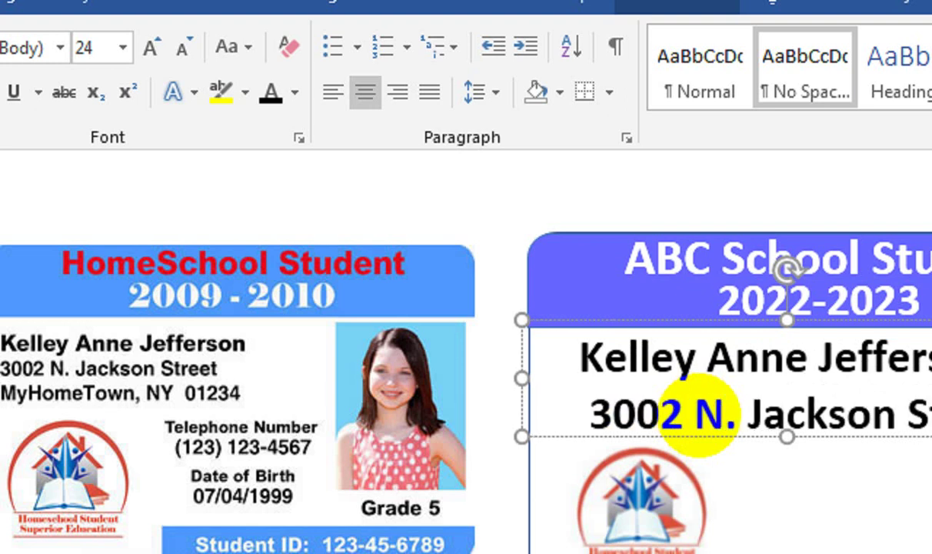
type("et")
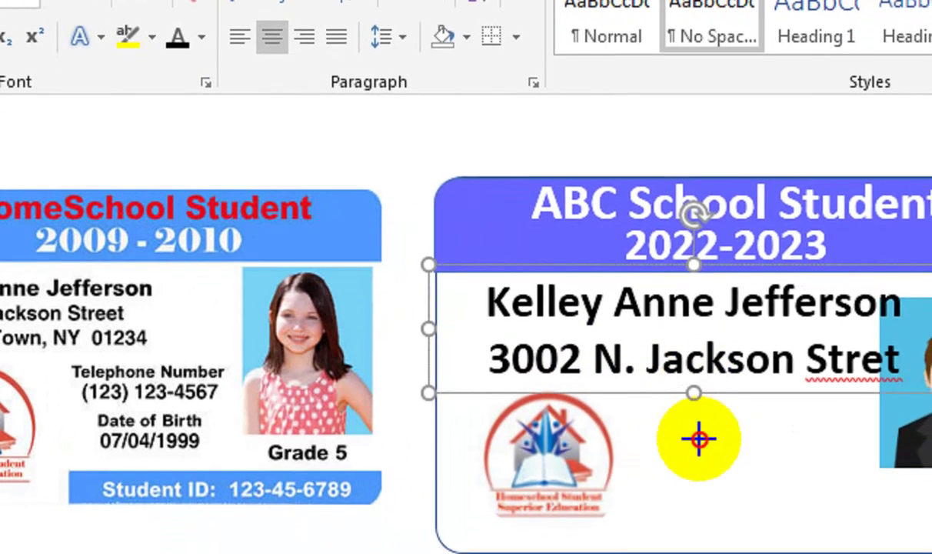
right_click(850, 304)
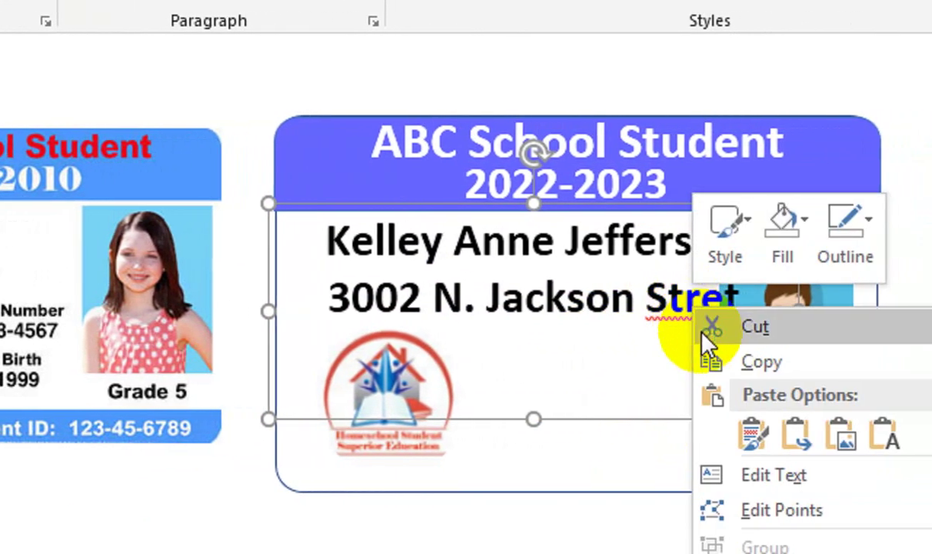
left_click(680, 308)
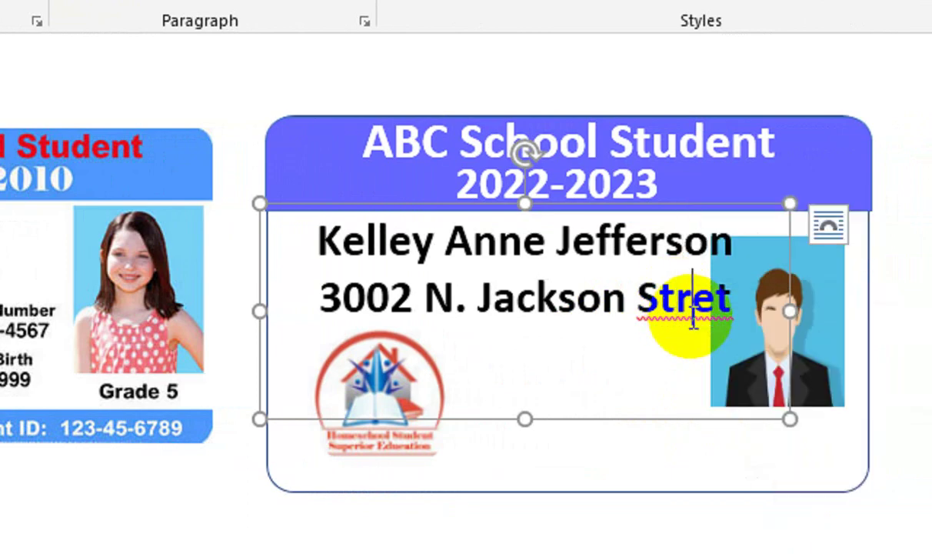
right_click(692, 319)
left_click(481, 16)
type("My H")
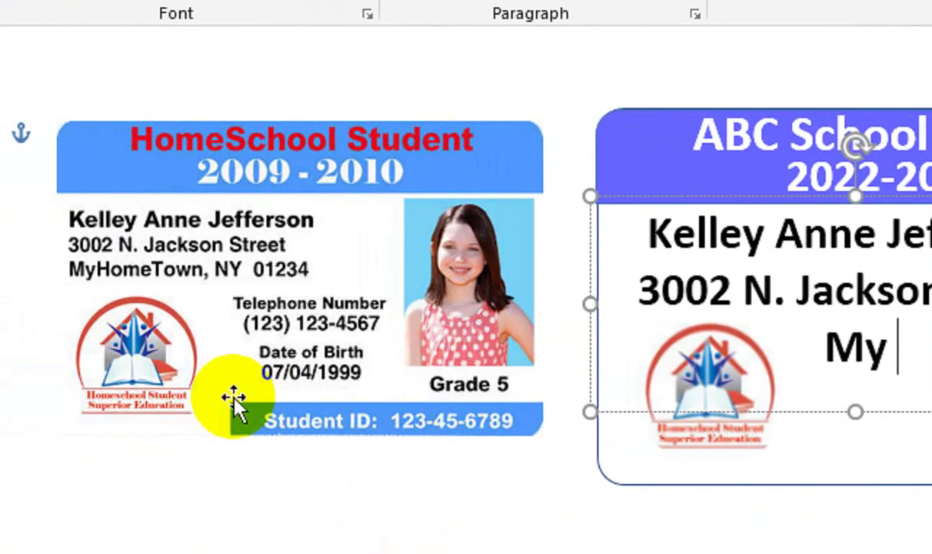
Step: Add the student's town and state line, then select all the text
type("oom")
key("BackSpace")
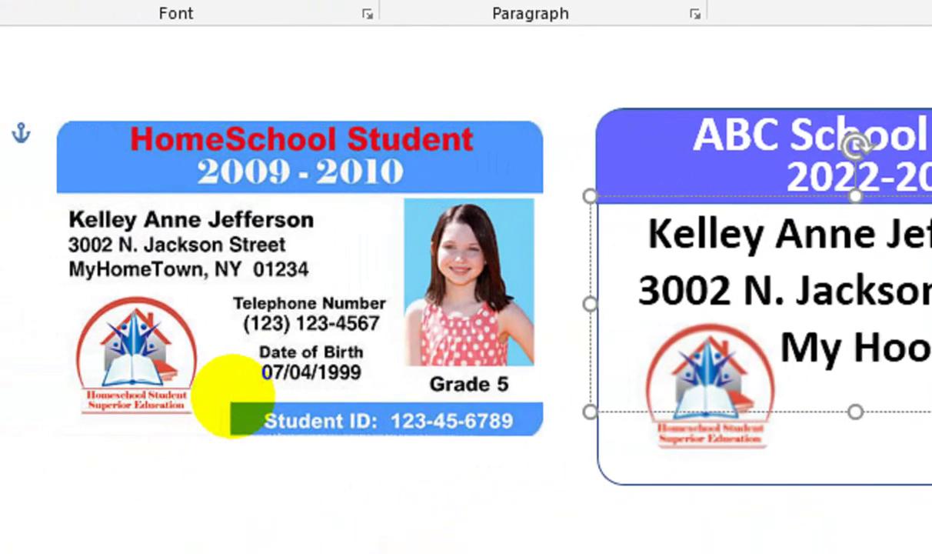
type("e")
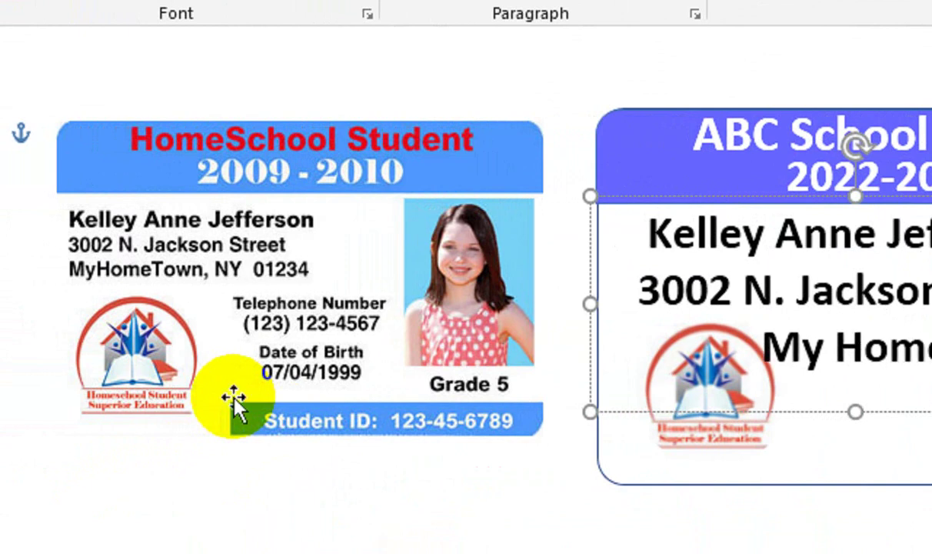
type("To")
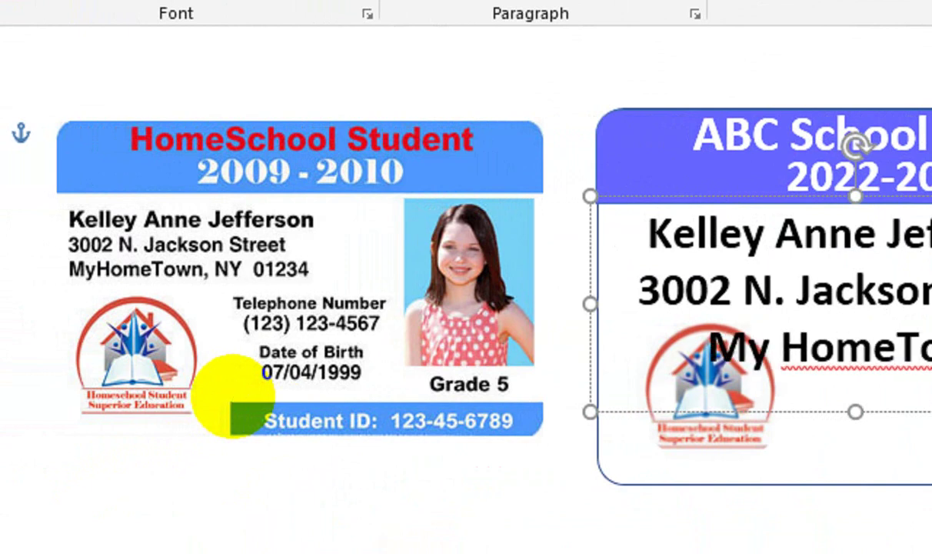
type("w")
type("n")
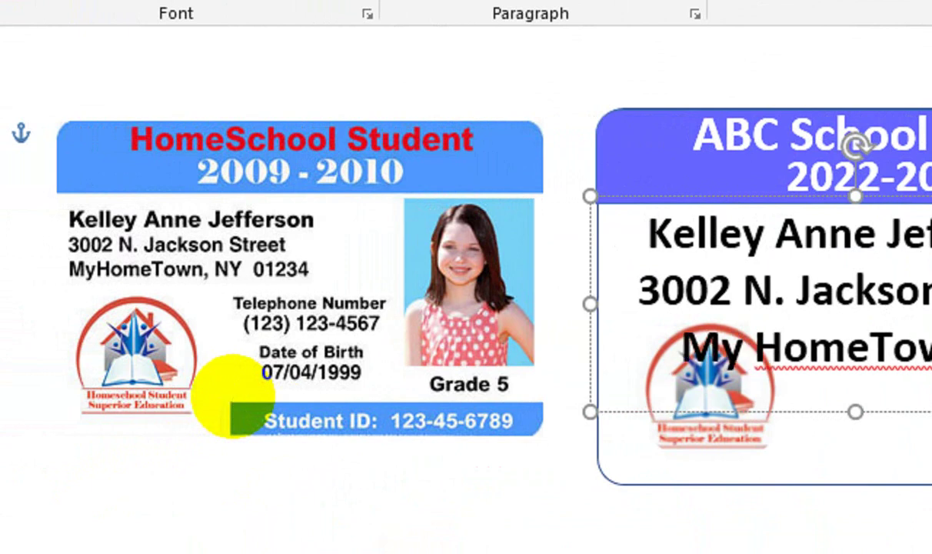
type(",")
type(" NY")
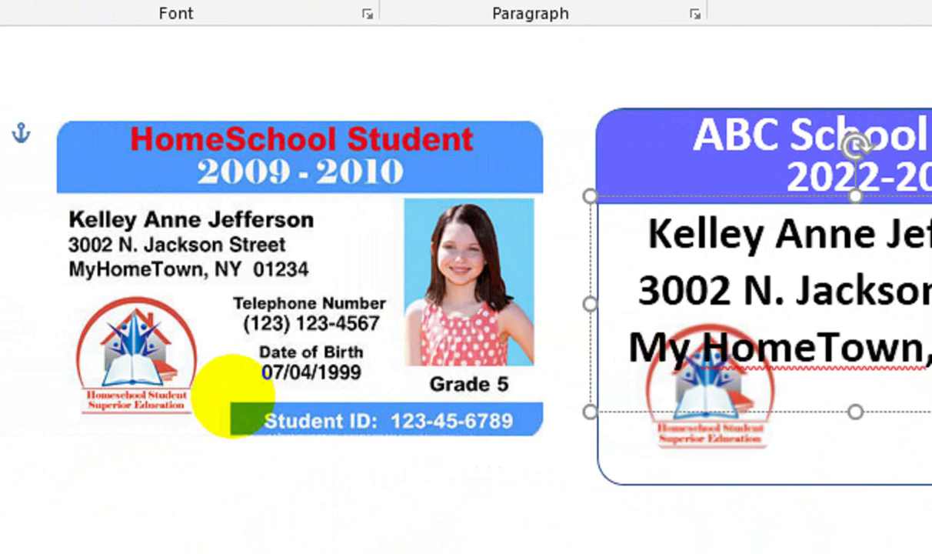
key("ctrl+a")
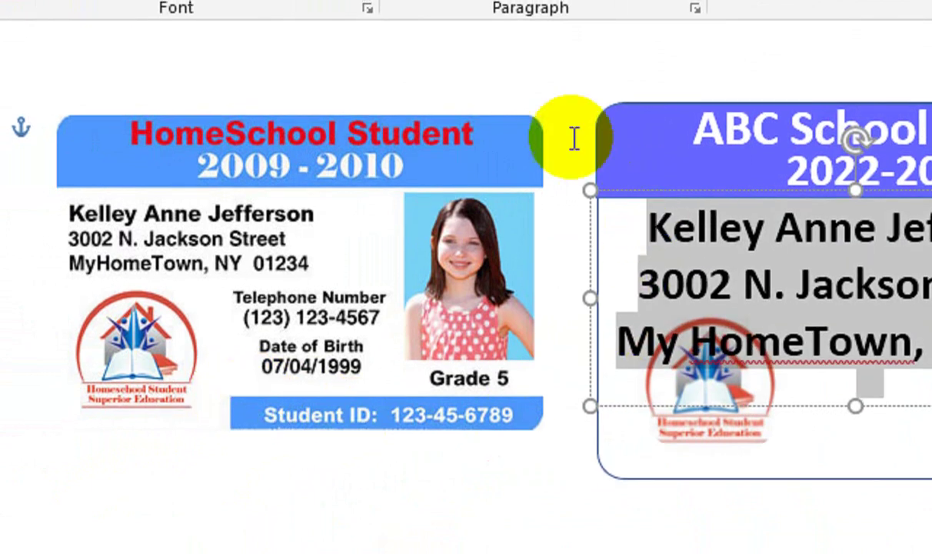
Step: Shrink the card text size and apply the No Spacing style
left_click(261, 139)
left_click(262, 138)
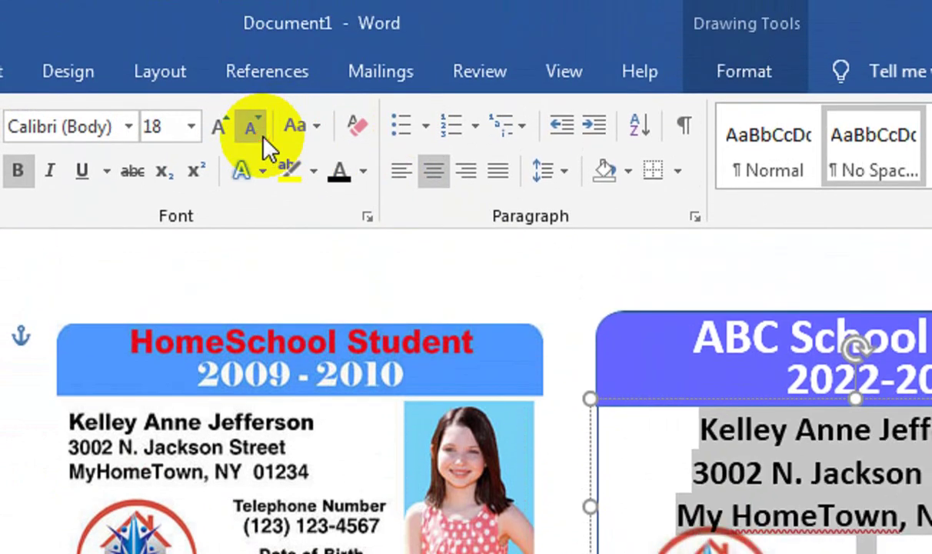
left_click(262, 138)
left_click(721, 171)
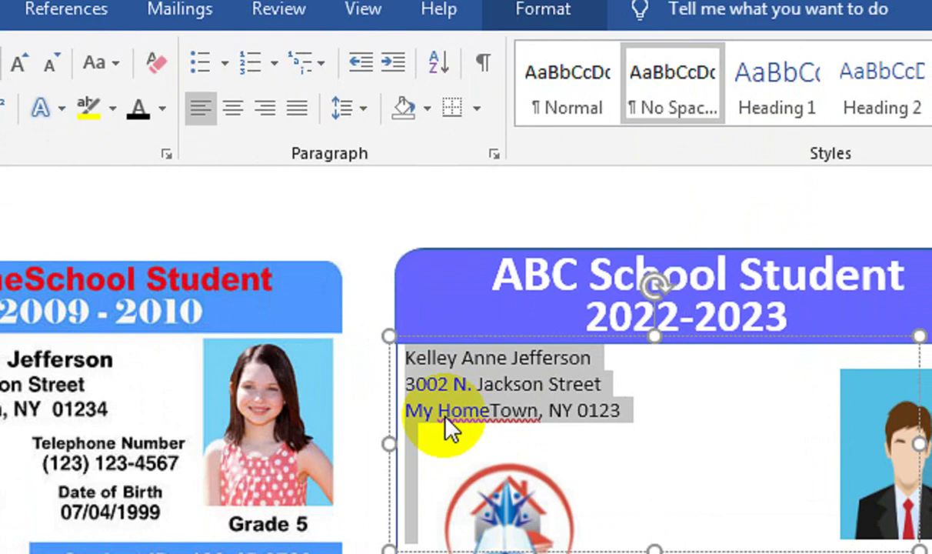
left_click(531, 404)
Step: Make the name and address lines bold at 12 pt
left_click_drag(608, 359, 370, 344)
left_click(228, 140)
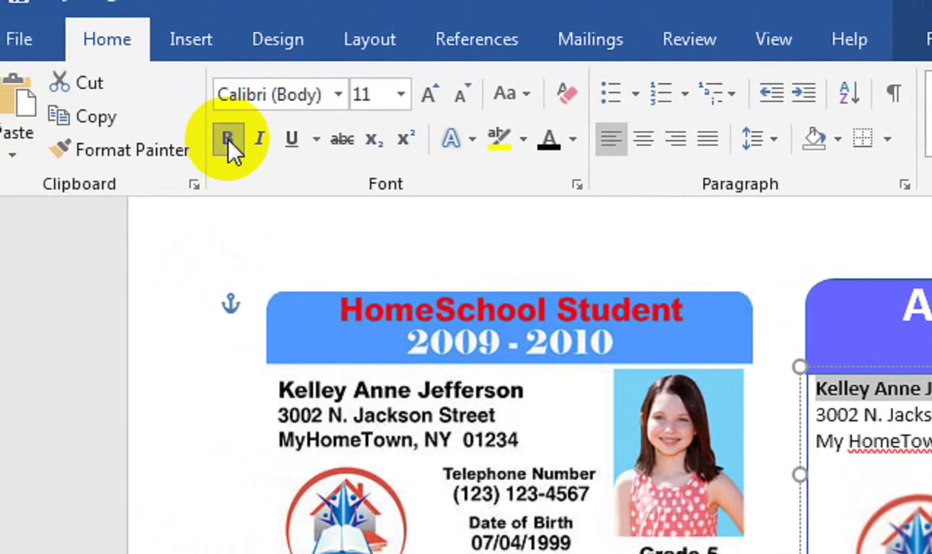
left_click(625, 385)
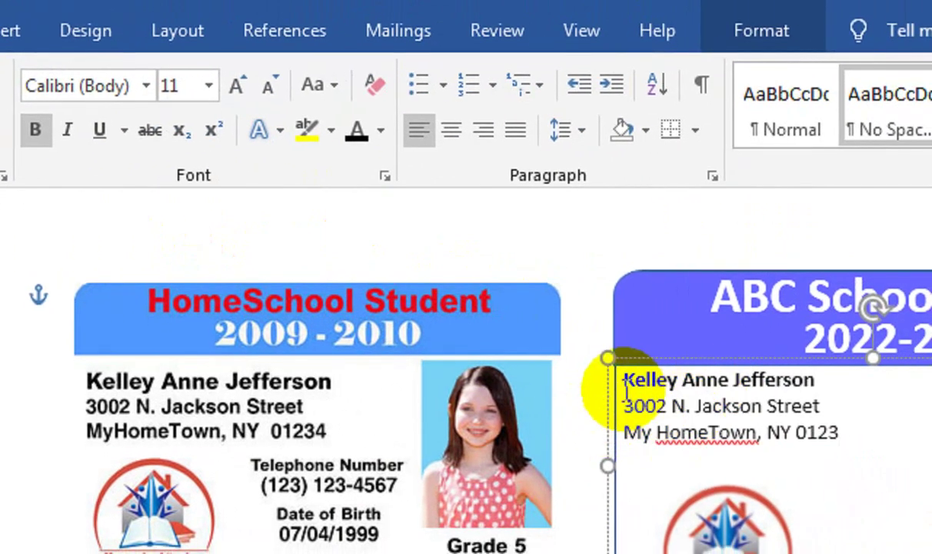
left_click_drag(625, 389, 837, 432)
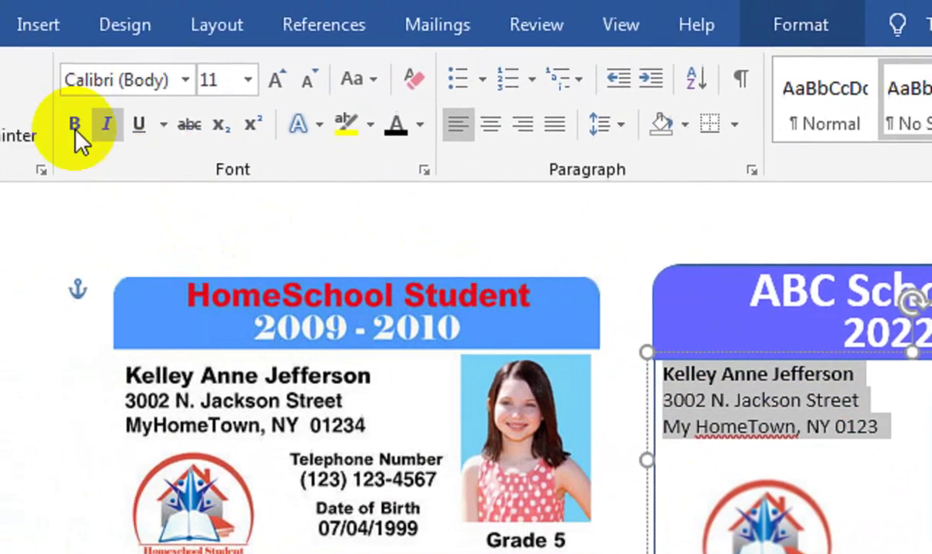
left_click(218, 135)
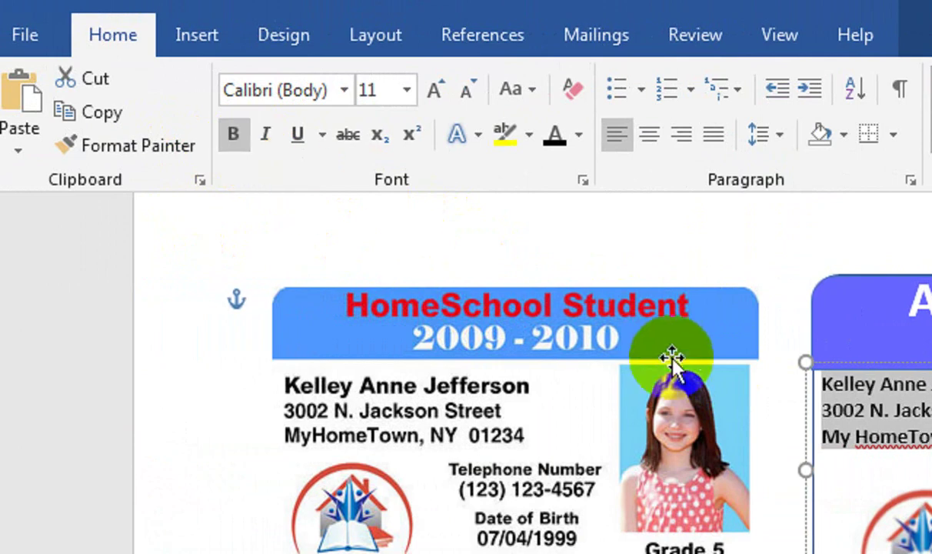
left_click(666, 397)
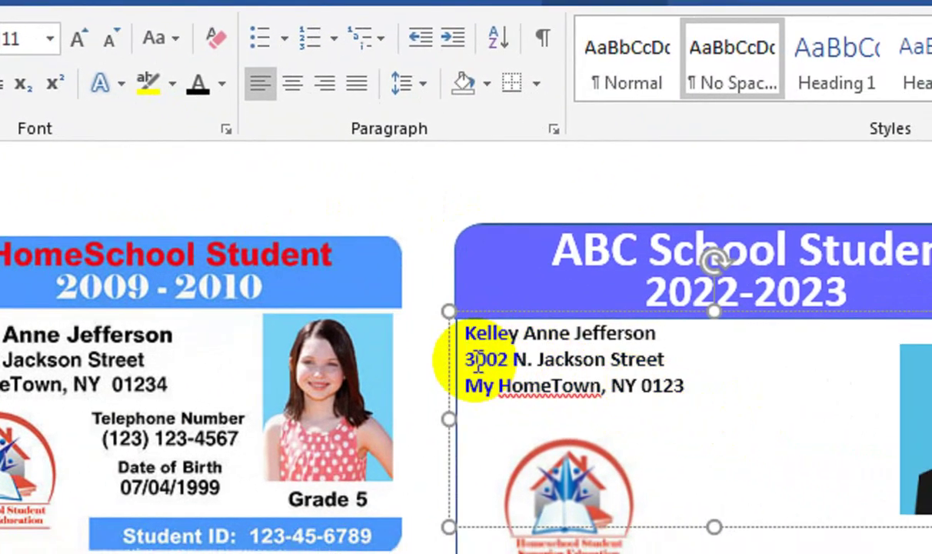
left_click_drag(467, 339, 681, 385)
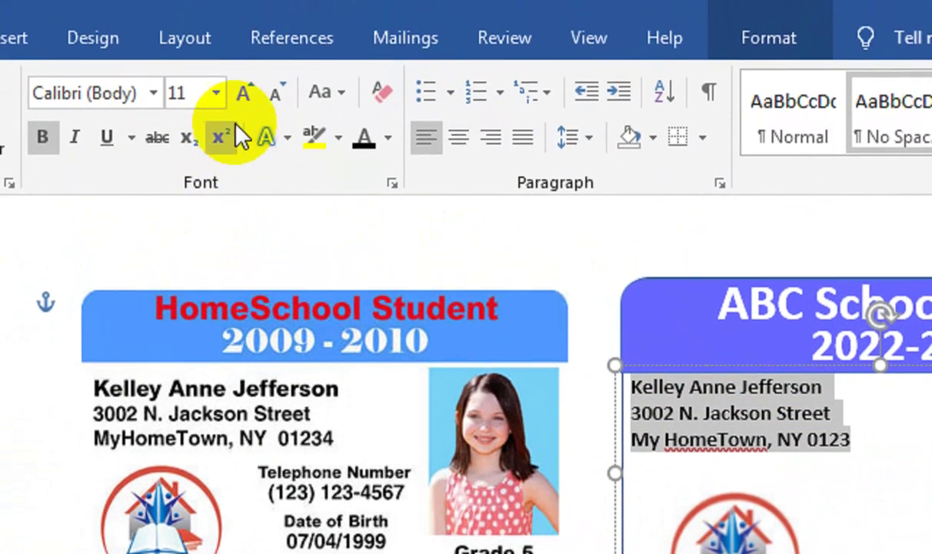
left_click(239, 139)
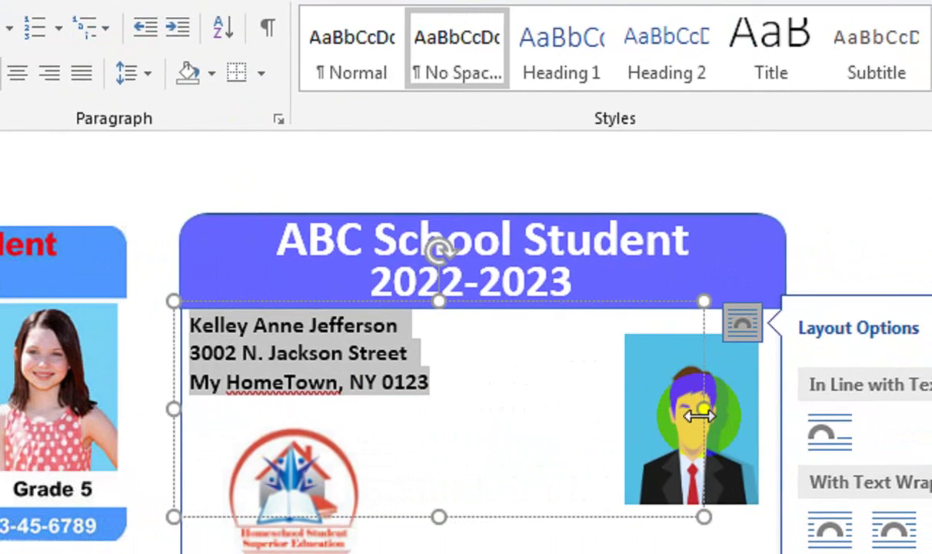
Step: Narrow and shorten the address text box to fit its three lines above the logo
left_click(578, 409)
left_click_drag(578, 409, 464, 411)
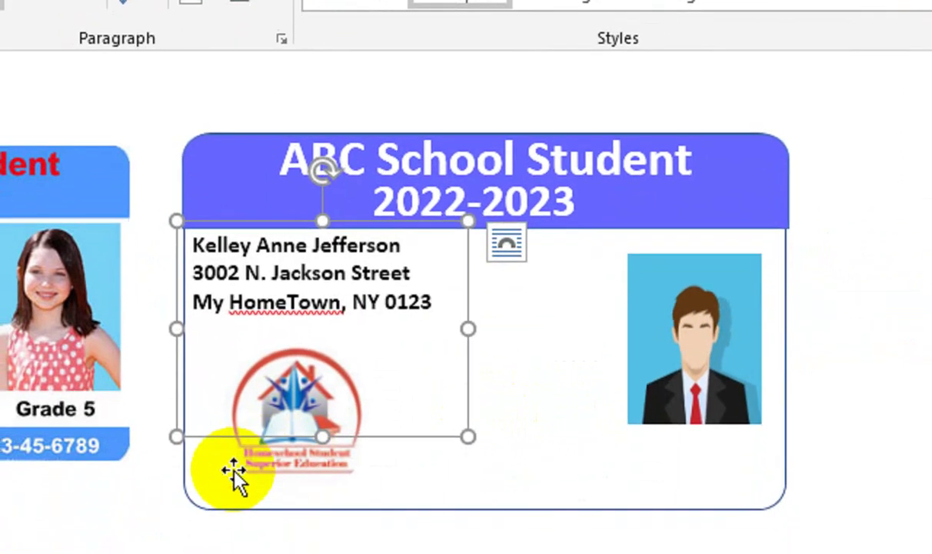
left_click_drag(319, 404, 327, 329)
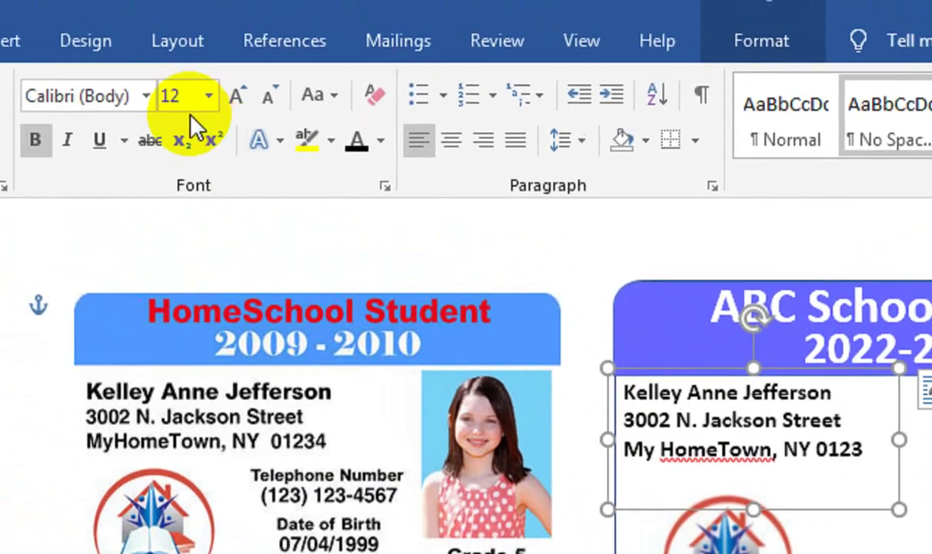
Step: Set the address lines to DeVinne Txt BT and position the address box on the card
left_click(247, 127)
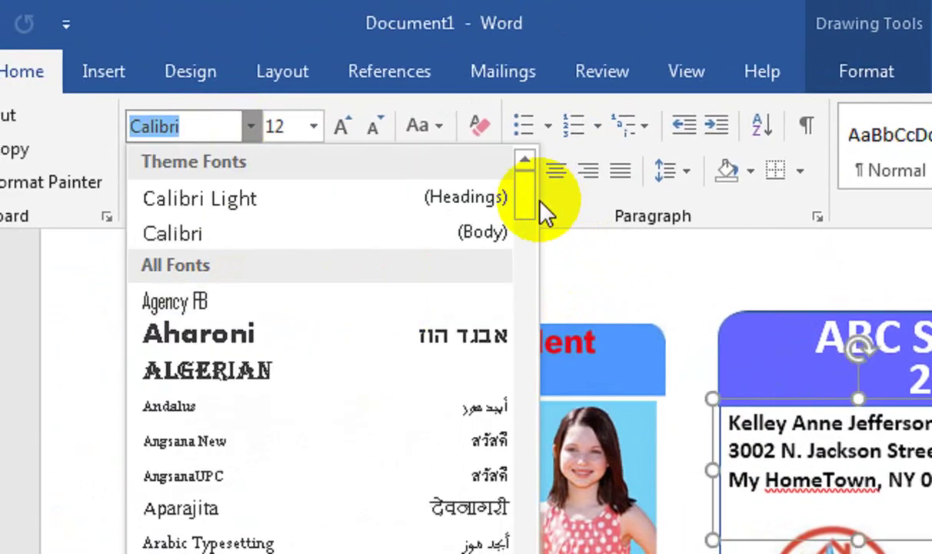
left_click_drag(525, 206, 525, 254)
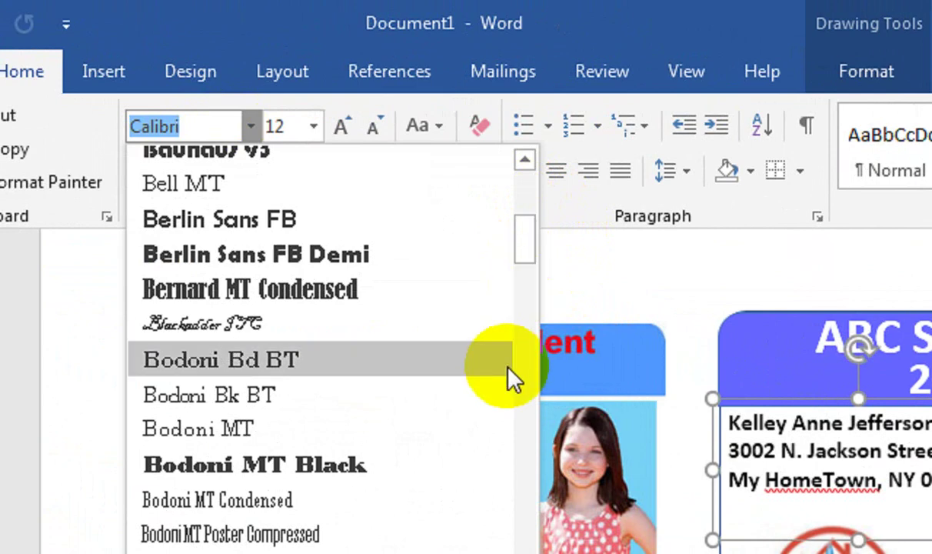
left_click_drag(531, 254, 530, 374)
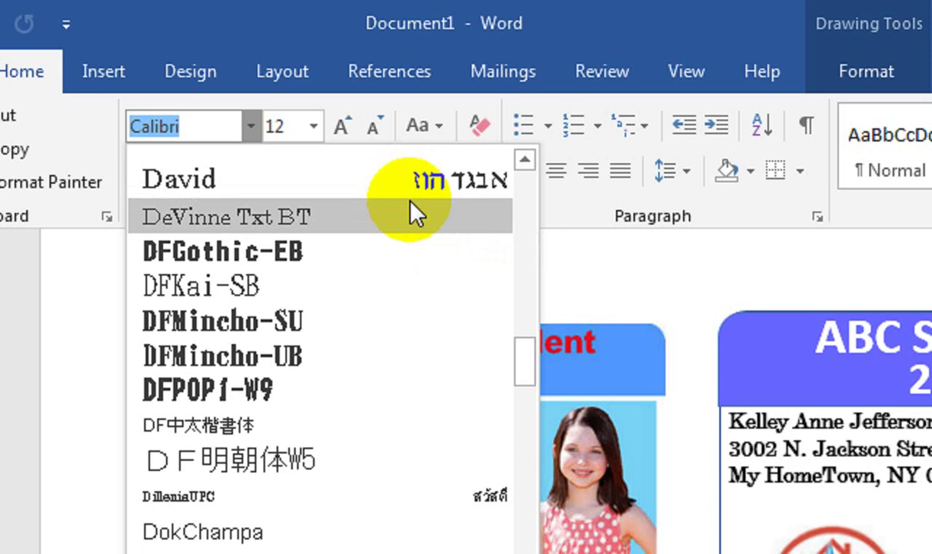
left_click(412, 216)
left_click_drag(700, 377, 699, 401)
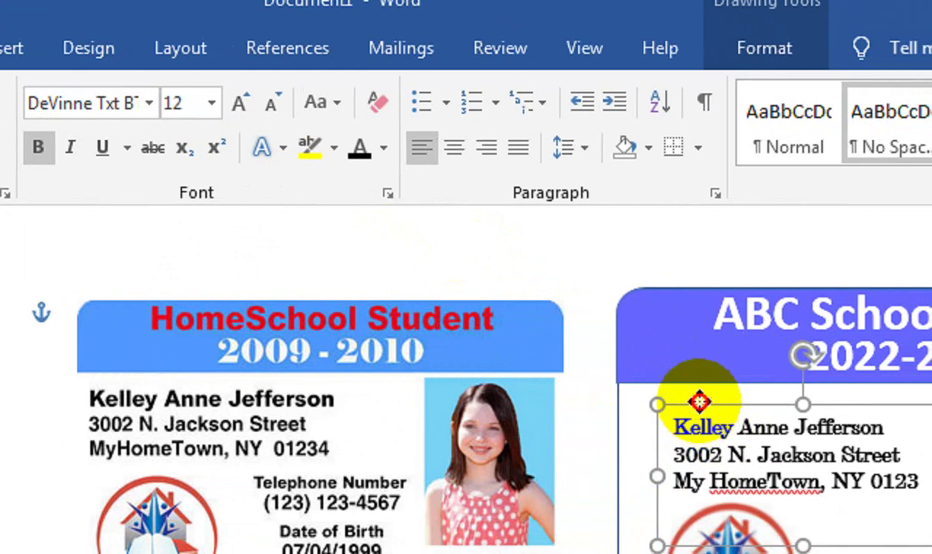
left_click_drag(699, 401, 701, 416)
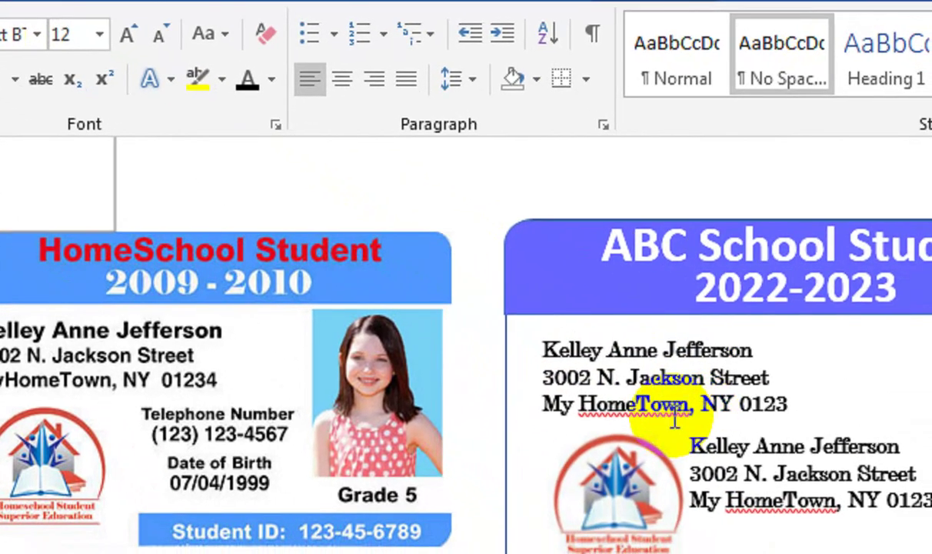
Step: Replace the copied box's text with Telephone Number and Date Of Birth lines
left_click(671, 416)
key("ctrl+a")
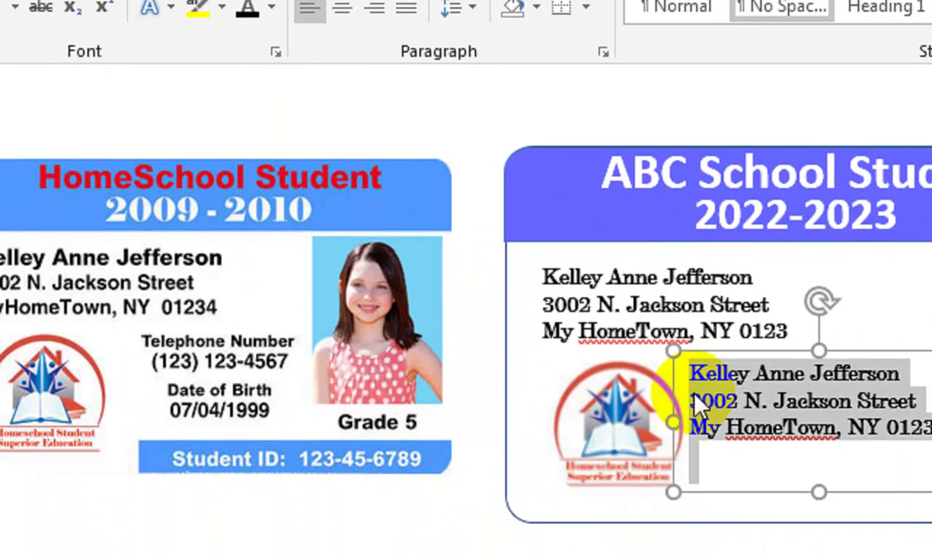
type("Telephone Number")
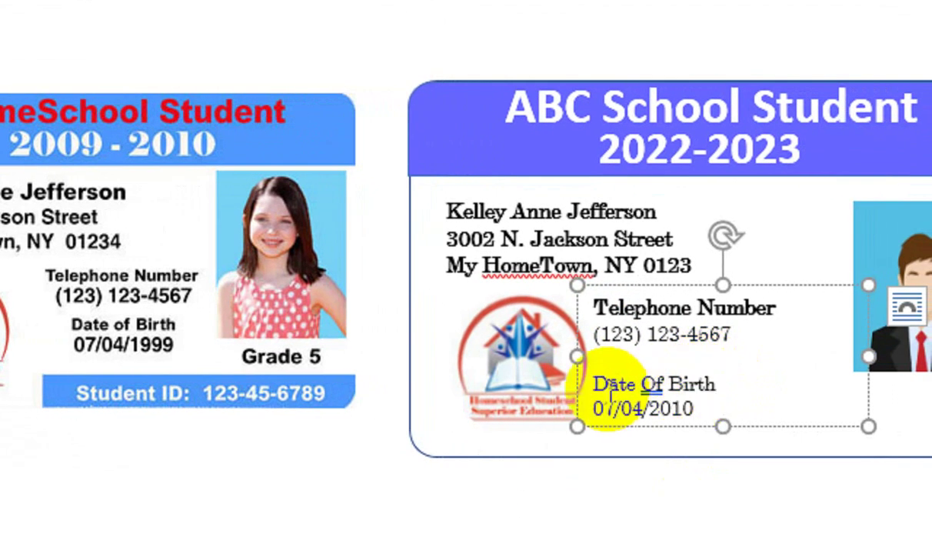
left_click_drag(594, 384, 672, 411)
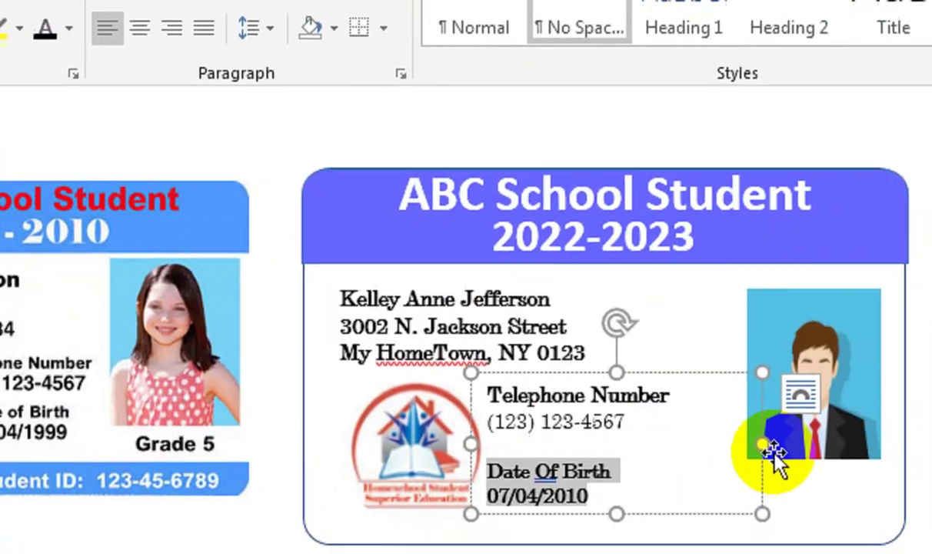
Step: Centre the telephone and birth-date lines, nudge the box into place, and shrink the blank line
left_click_drag(546, 362, 551, 360)
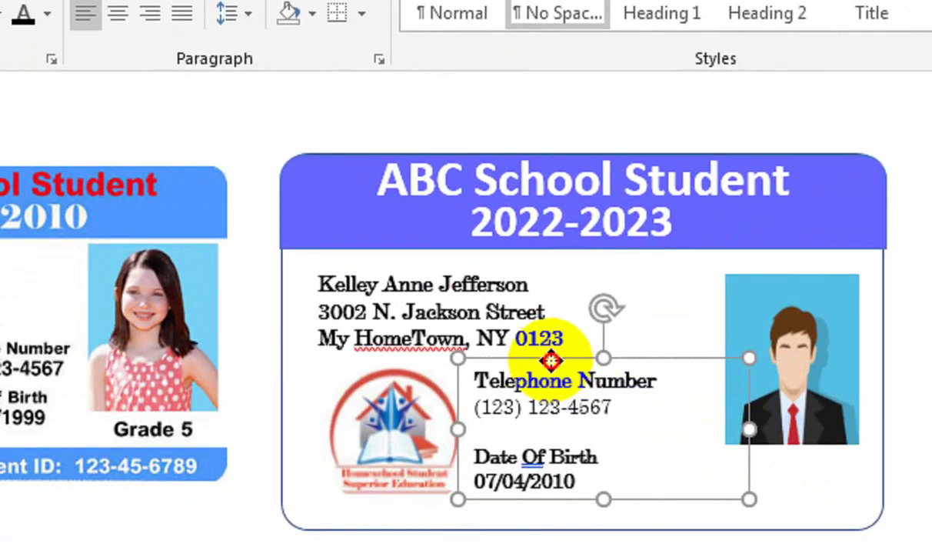
left_click(118, 13)
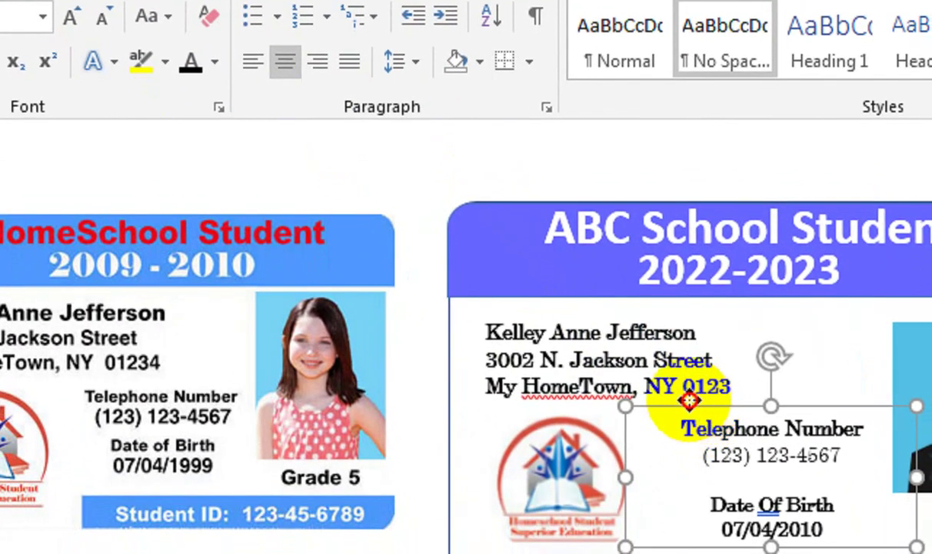
key("Left")
key("Up")
left_click_drag(690, 400, 684, 395)
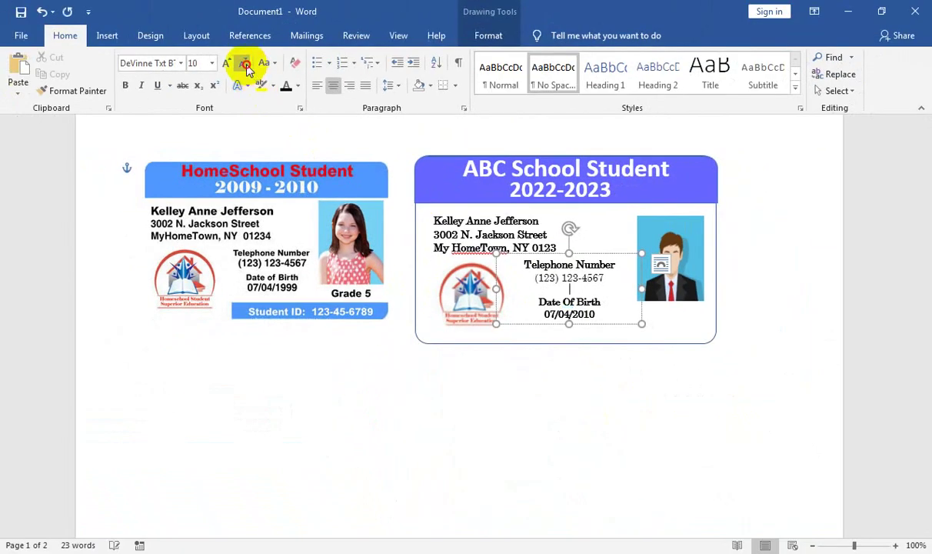
left_click(245, 64)
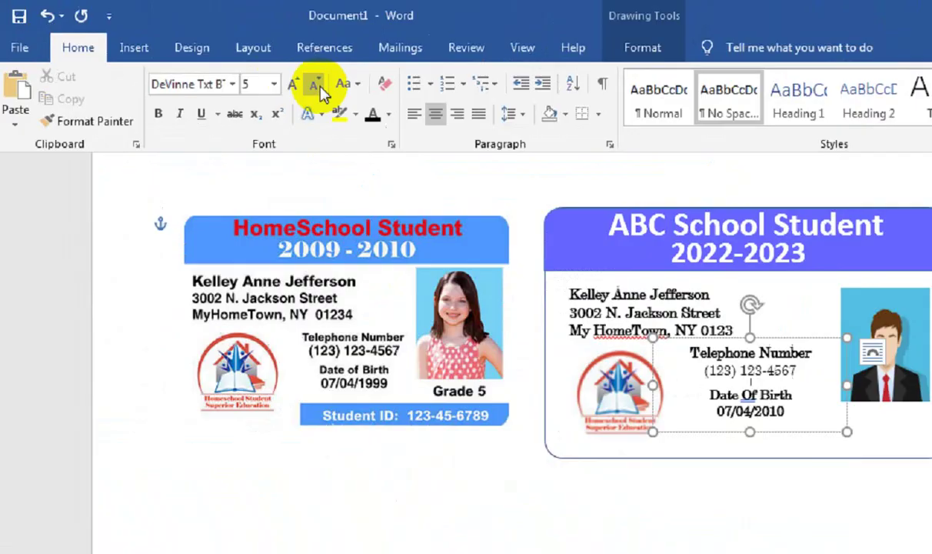
Step: Shrink the blank line further and shorten the telephone box from the bottom
left_click(247, 67)
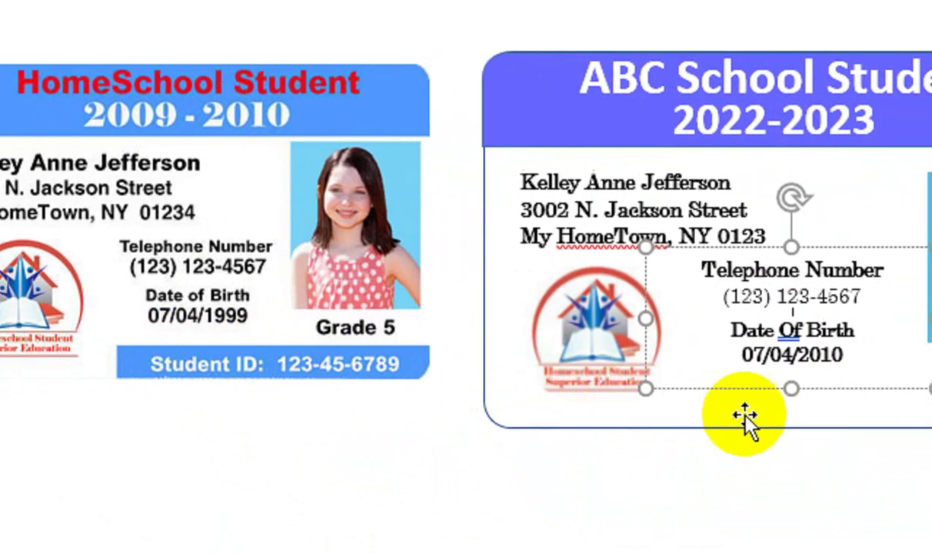
left_click_drag(700, 387, 696, 376)
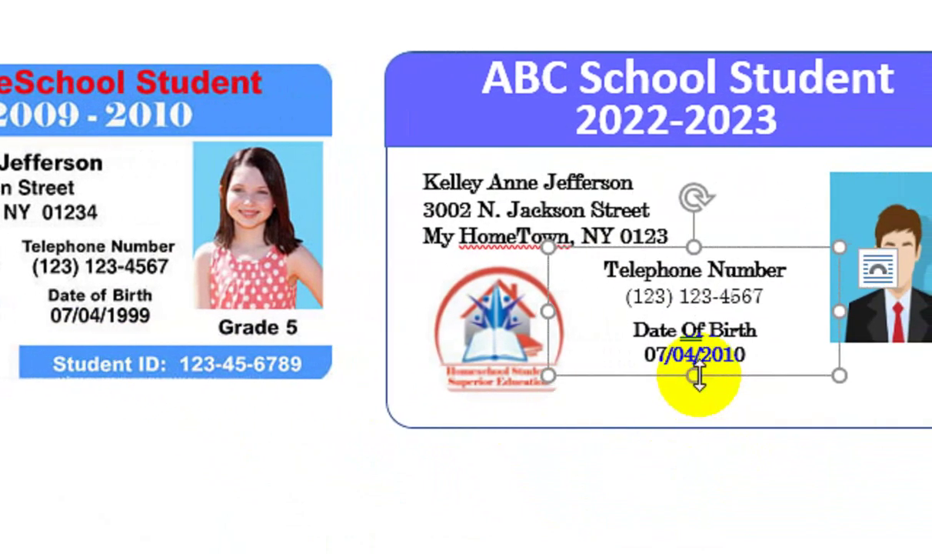
left_click(704, 485)
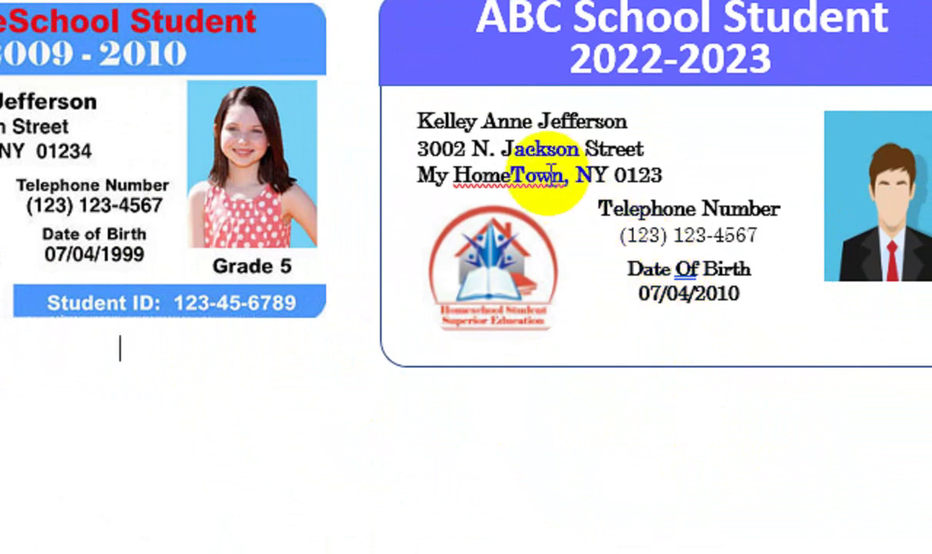
Step: Select the ABC School Student title box for formatting
left_click(471, 100)
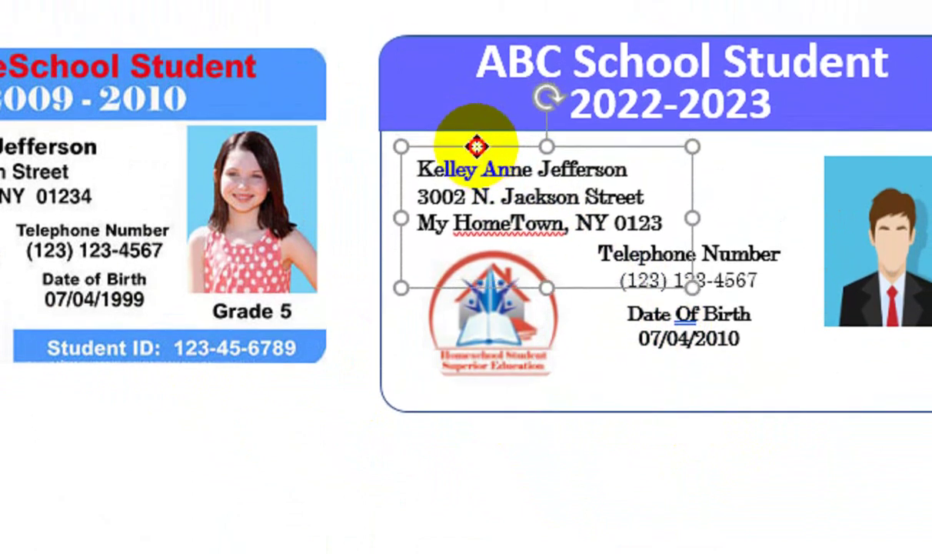
left_click(615, 148)
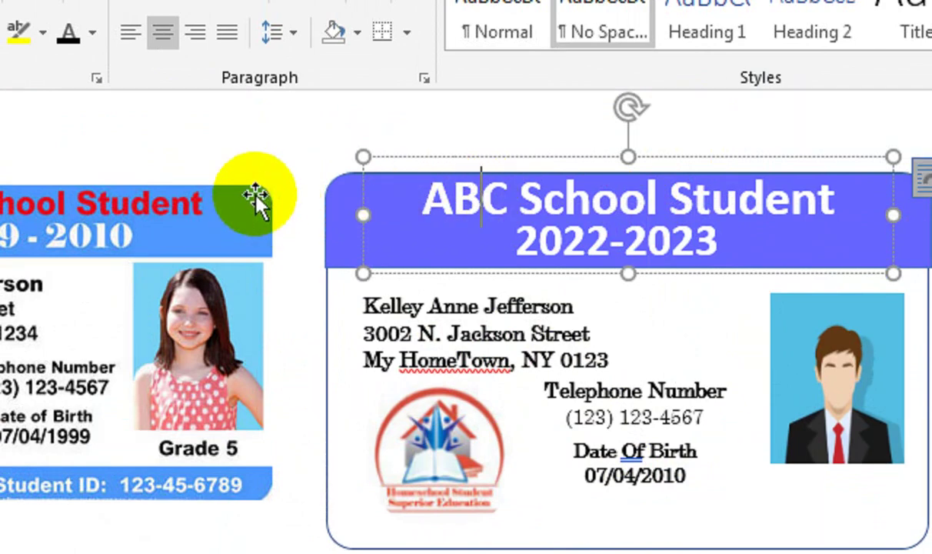
left_click(383, 158)
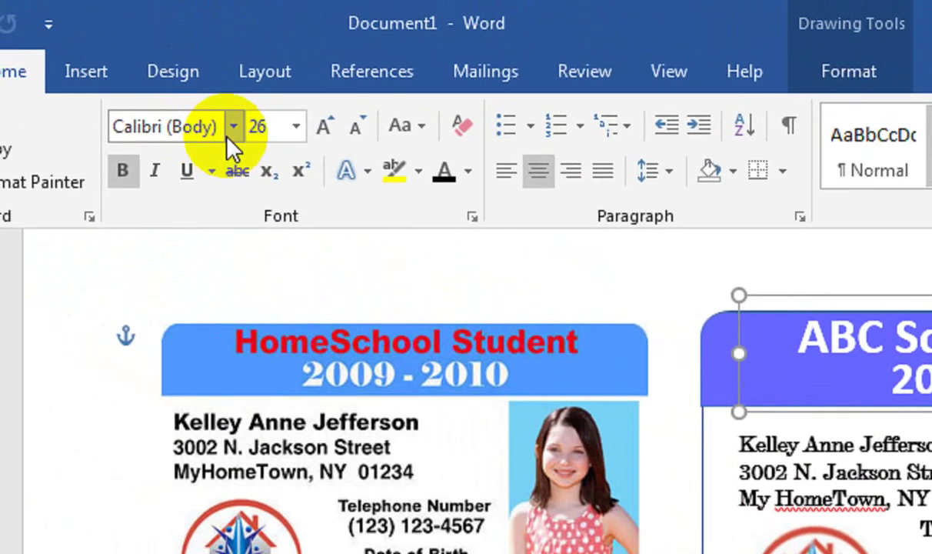
Step: Set the ABC School Student heading to Arial, one size smaller, and move it down slightly
left_click(233, 127)
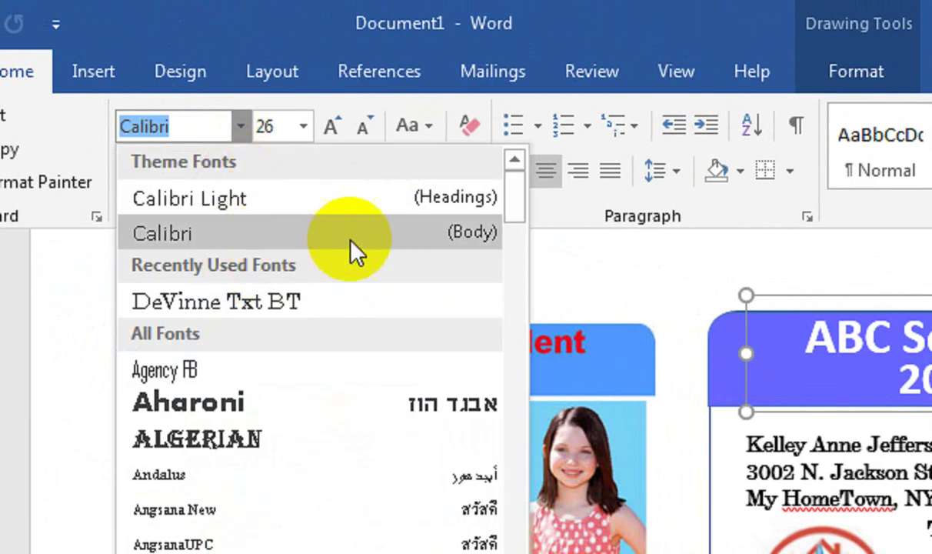
left_click_drag(514, 213, 520, 229)
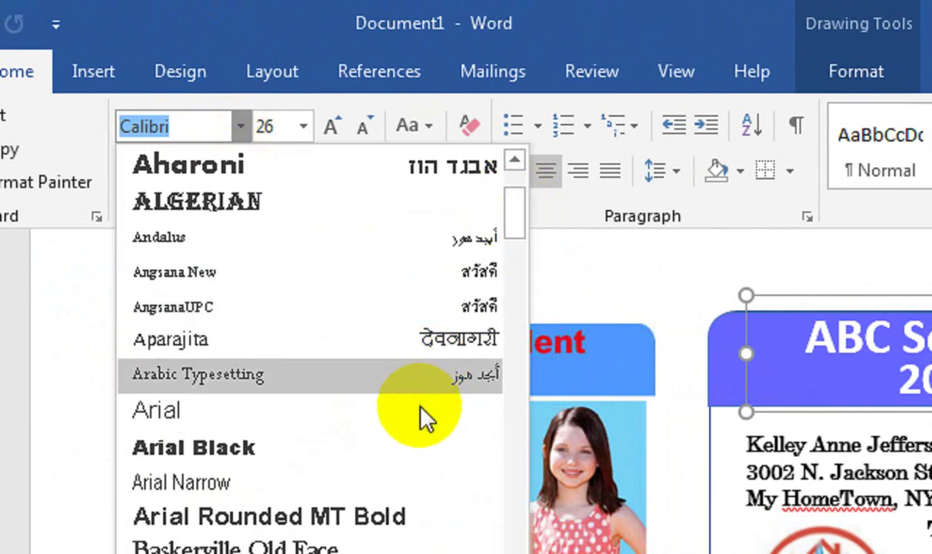
left_click(424, 417)
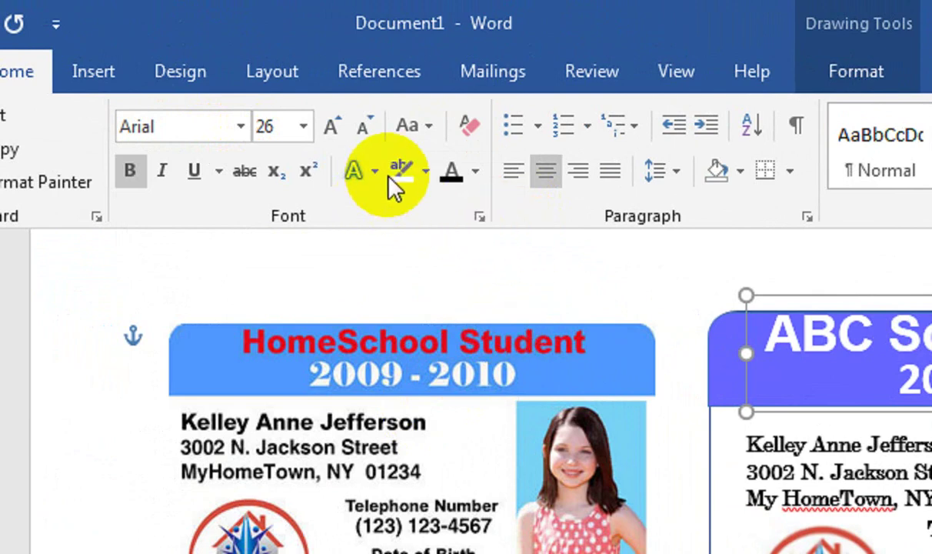
left_click(365, 127)
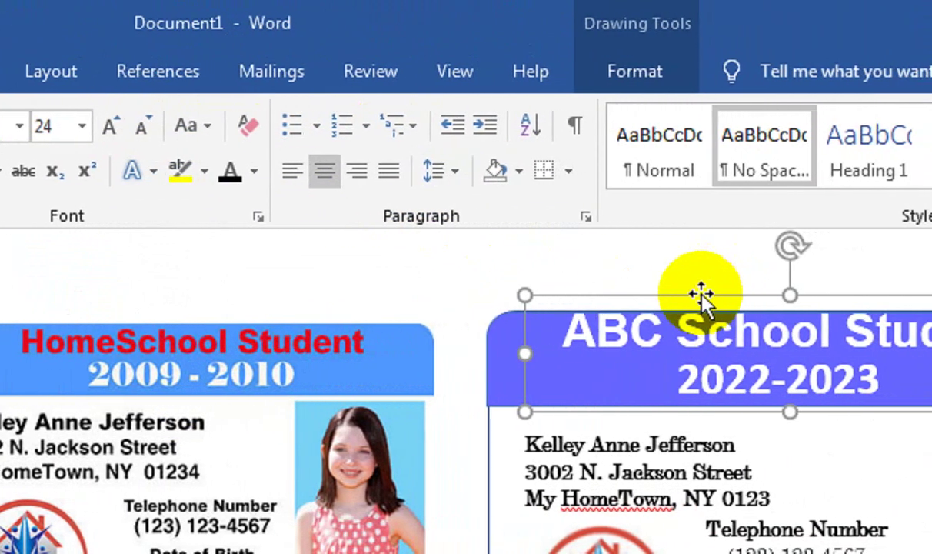
left_click_drag(700, 326, 684, 340)
Step: Set the 2022-2023 year line to Agency FB
left_click(228, 126)
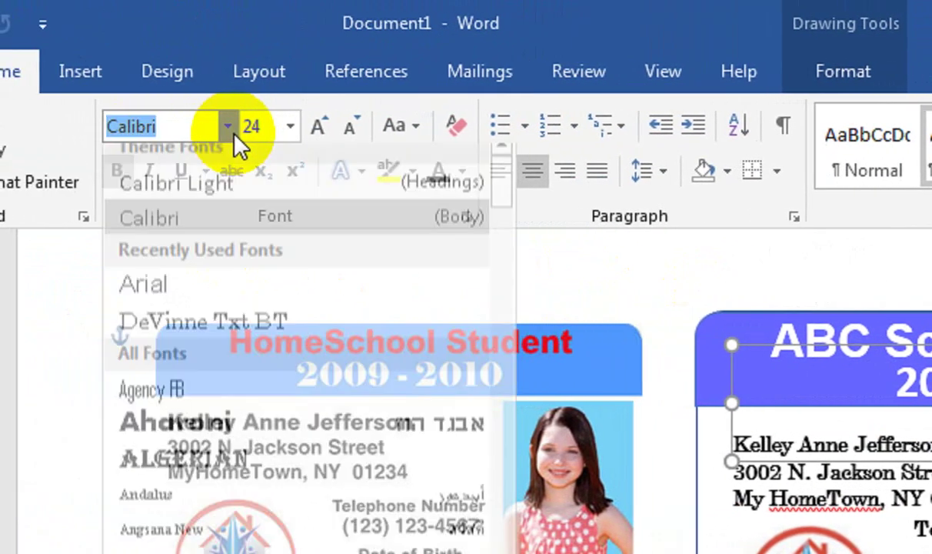
left_click(306, 418)
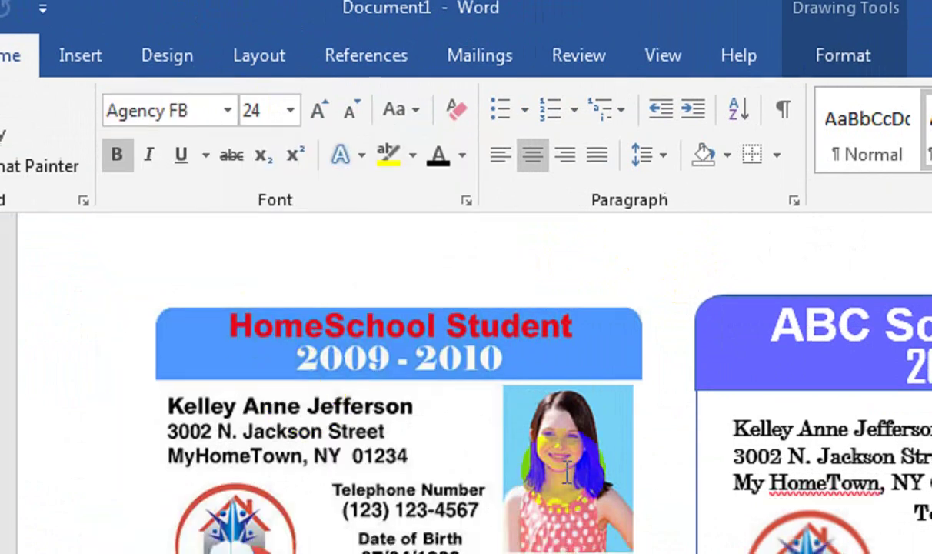
left_click(685, 316)
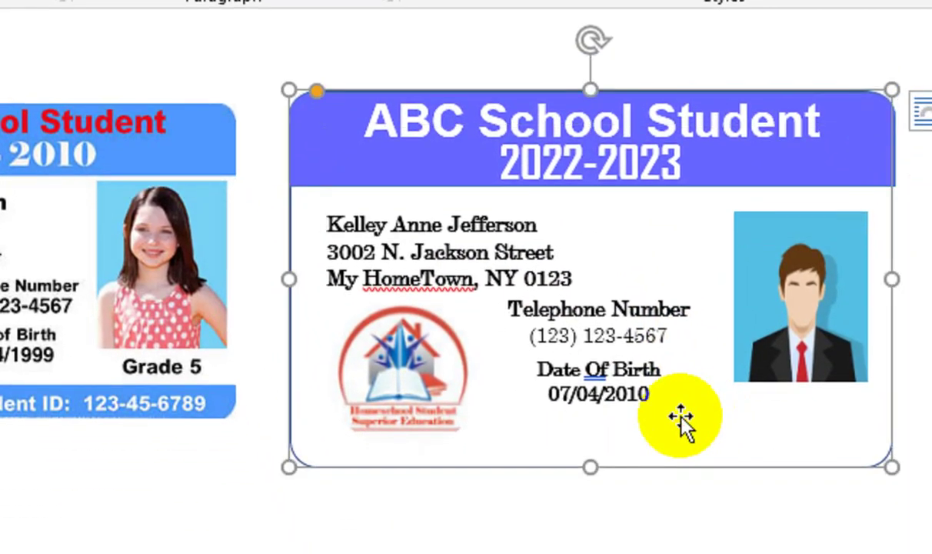
Step: Draw a single-corner rounded rectangle bar at the card's bottom-right and flip it vertically
left_click(236, 376)
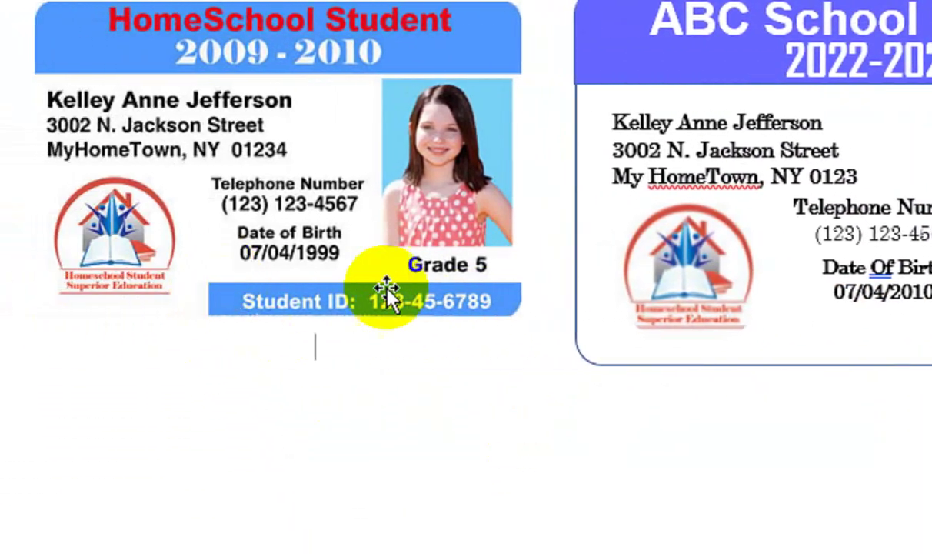
left_click(213, 71)
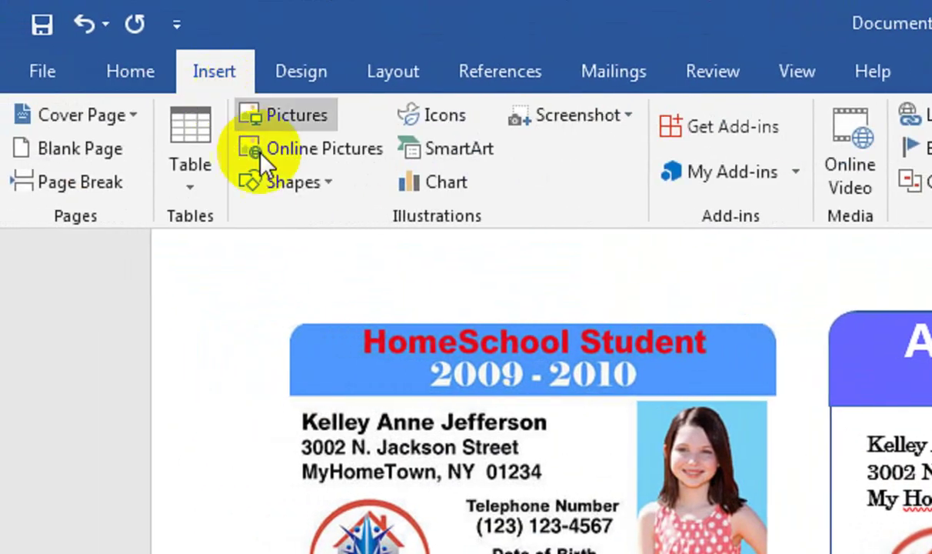
left_click(319, 180)
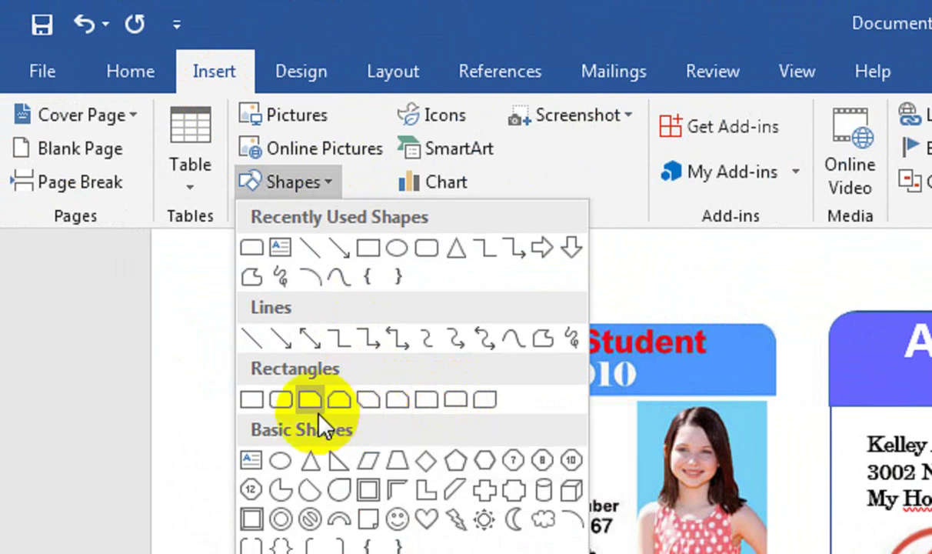
left_click(428, 401)
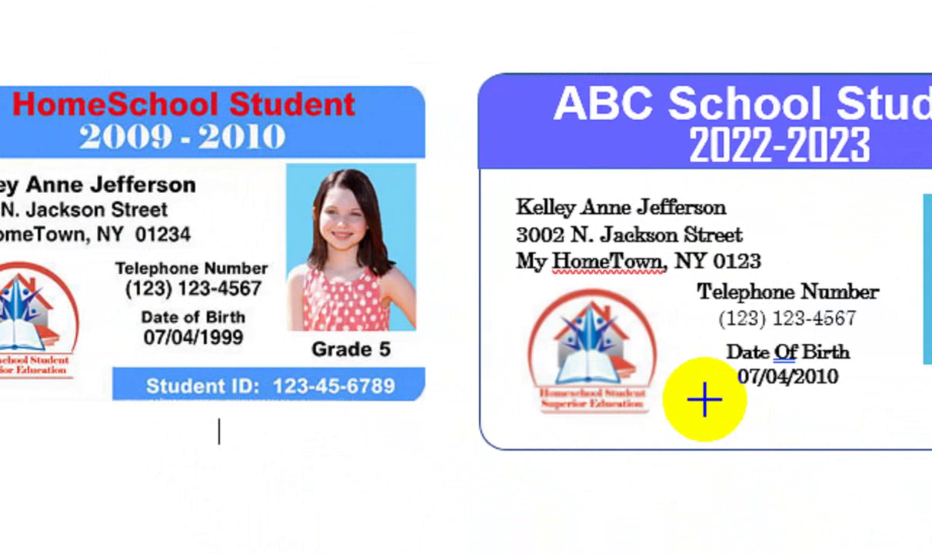
left_click_drag(698, 387, 699, 416)
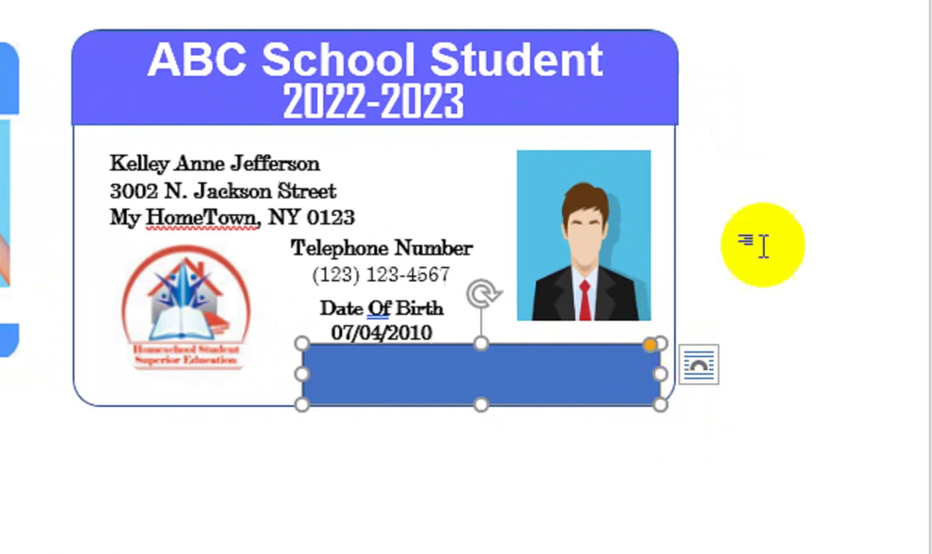
left_click(690, 123)
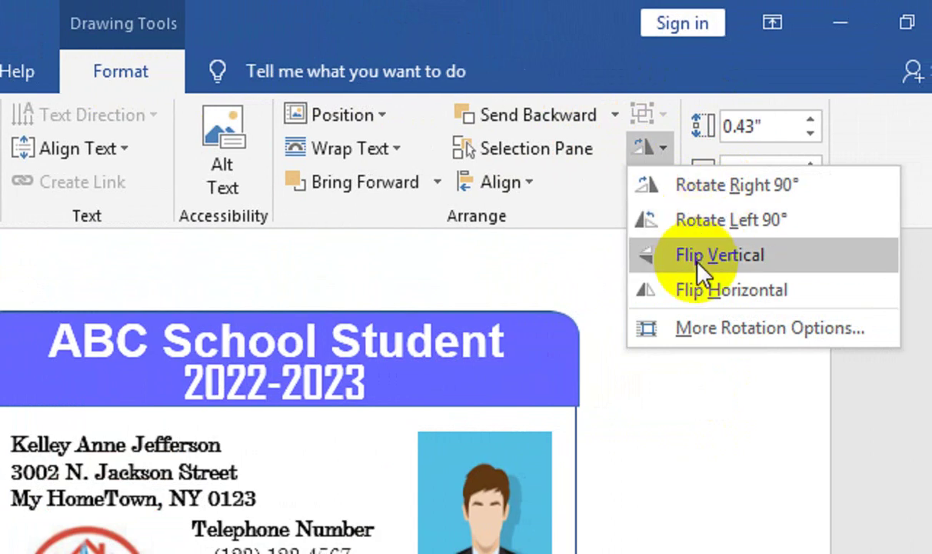
left_click(698, 262)
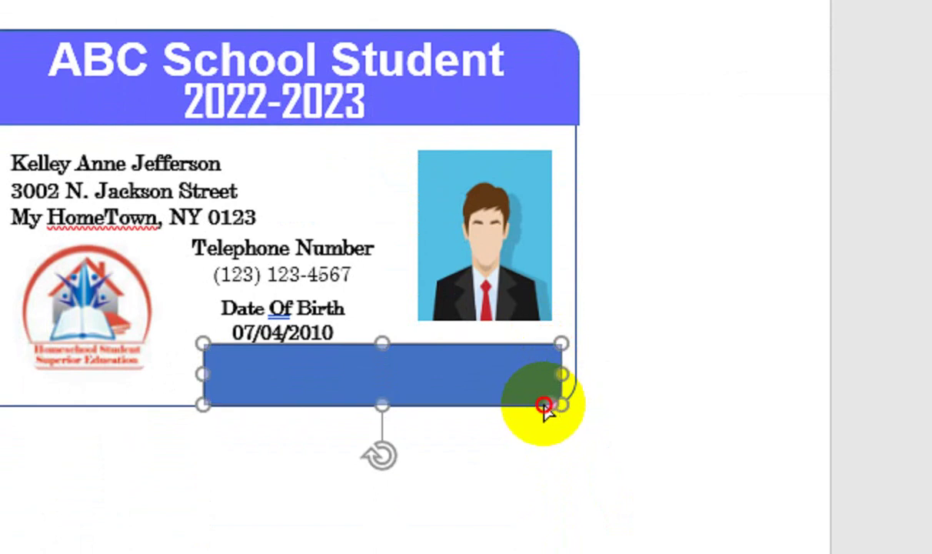
Step: Resize the bar and line it up with the card's bottom edge
left_click_drag(550, 406, 518, 405)
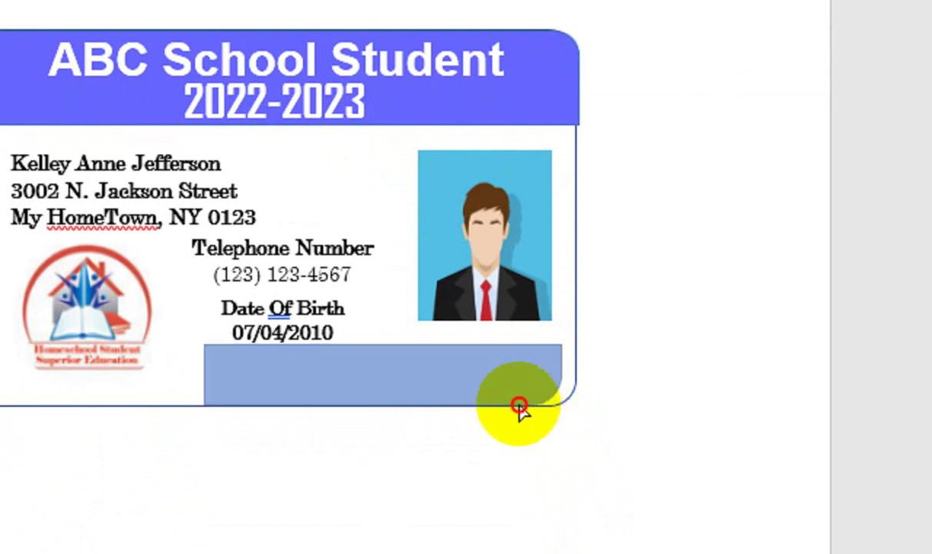
left_click_drag(519, 406, 519, 406)
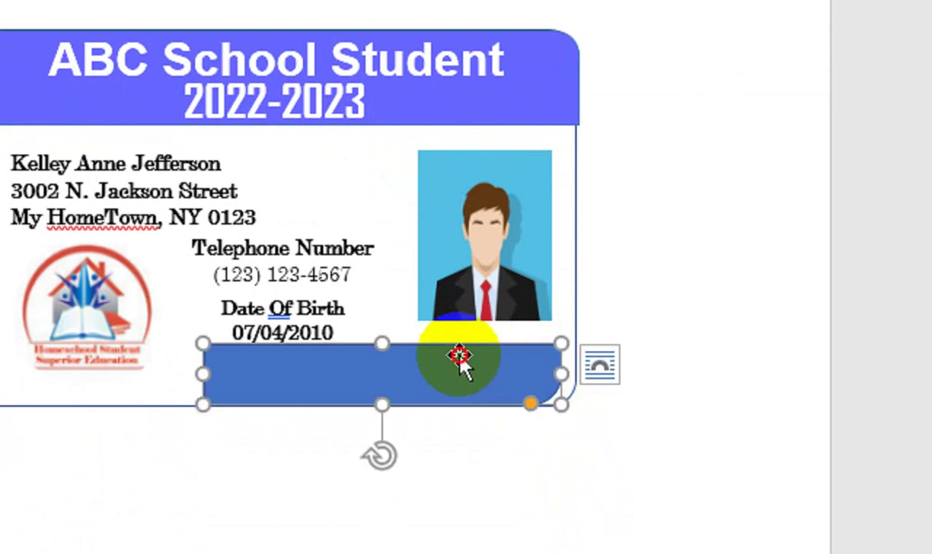
left_click_drag(461, 358, 475, 355)
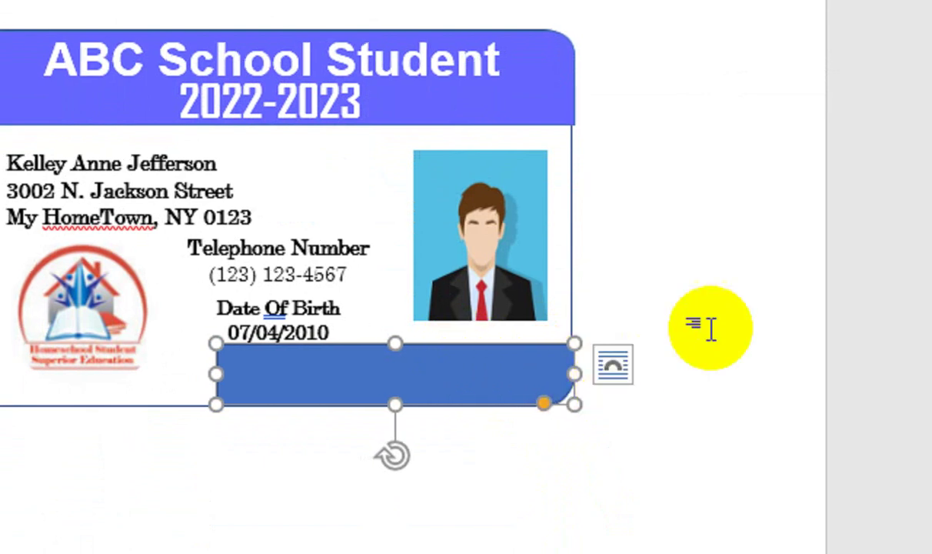
scroll("right", 3)
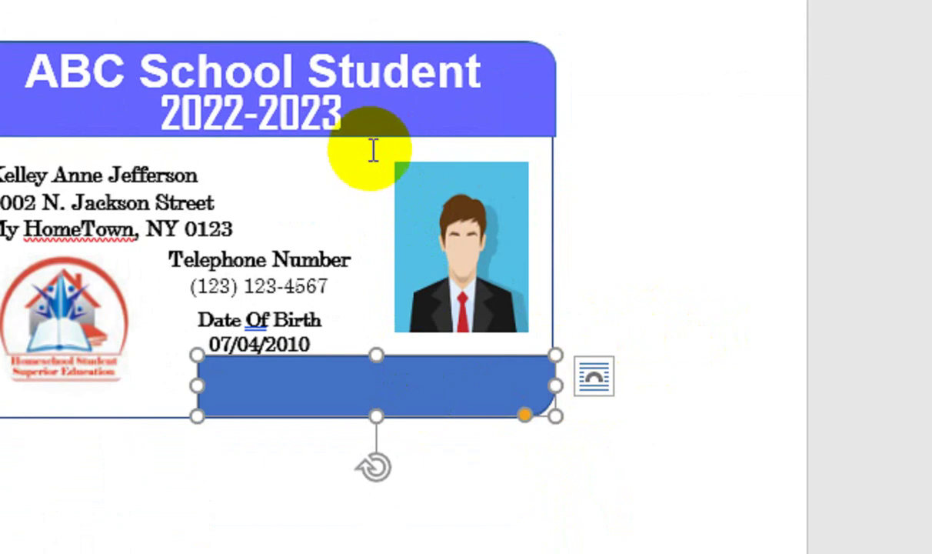
Step: Fill the bottom bar with the header's blue-violet colour
left_click(544, 142)
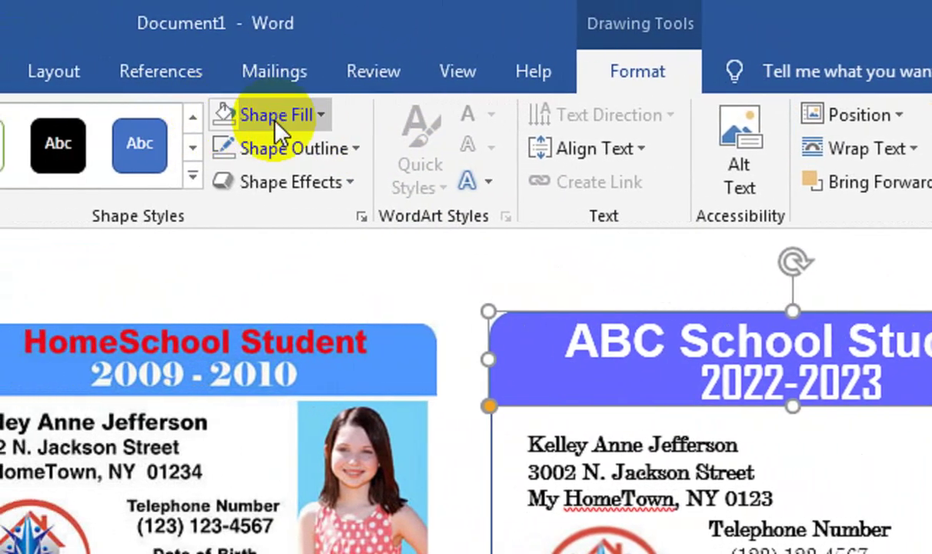
left_click(273, 115)
left_click(676, 396)
left_click(696, 415)
left_click(311, 115)
left_click(262, 402)
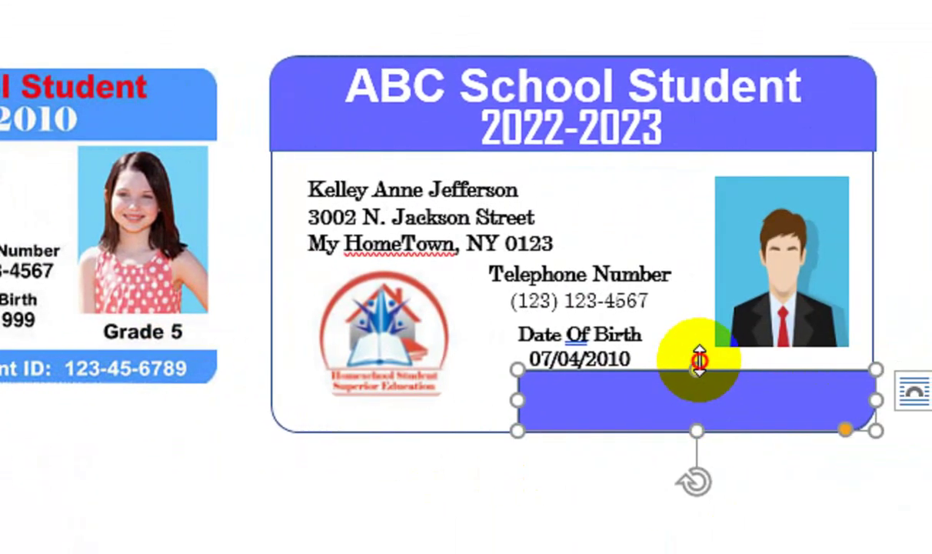
Step: Make the bar thinner and extend it further left along the card's bottom
left_click_drag(697, 371, 697, 386)
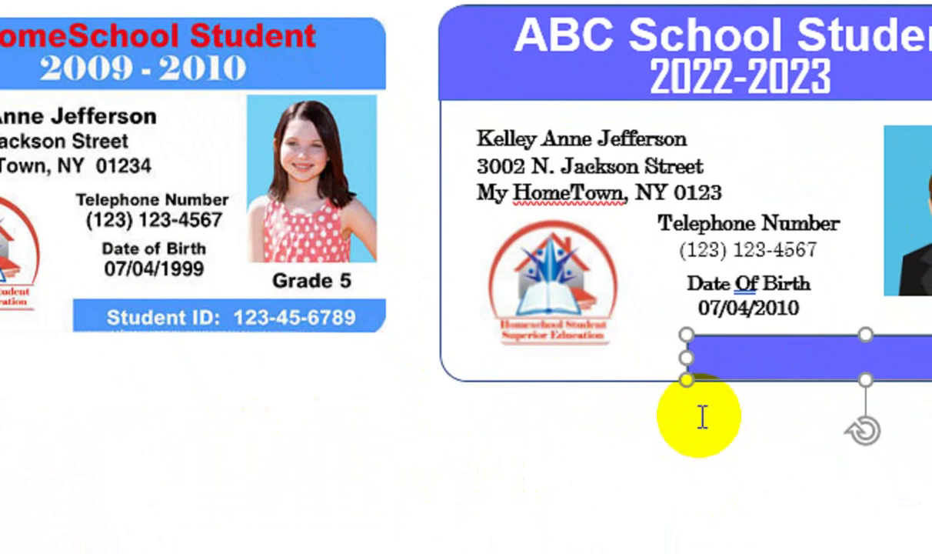
left_click_drag(688, 358, 641, 362)
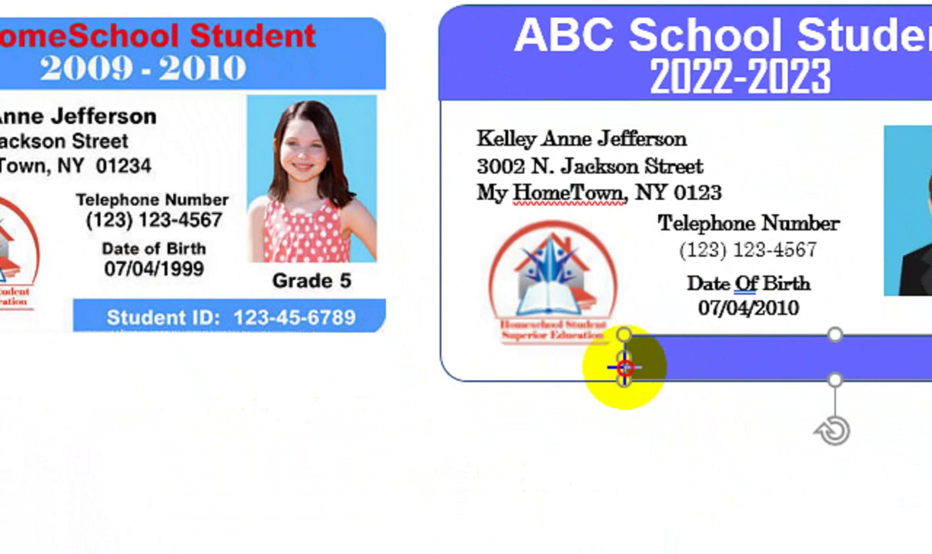
left_click(703, 416)
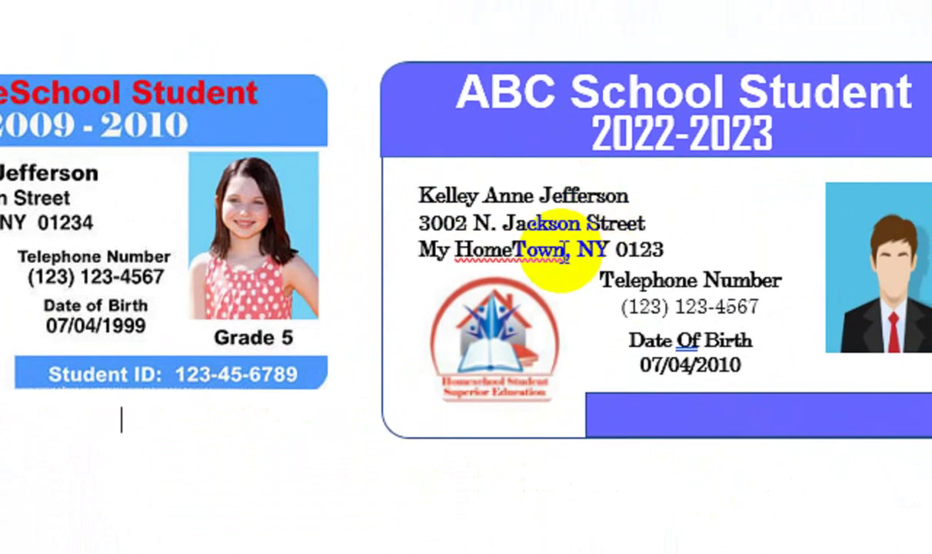
Step: Correct 'HomeTown' to 'Hometown' and 'Of' to 'of' using the spelling suggestions
right_click(529, 250)
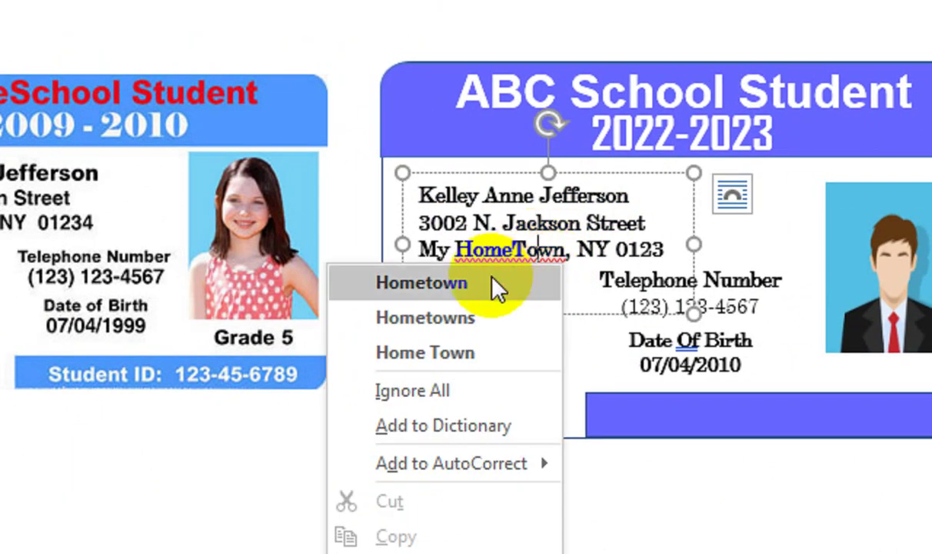
left_click(497, 290)
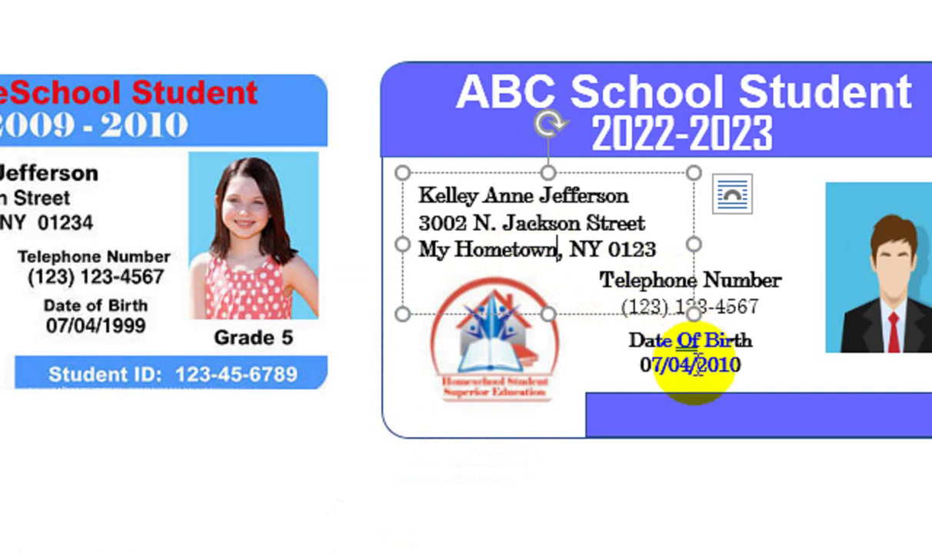
right_click(687, 340)
left_click(538, 369)
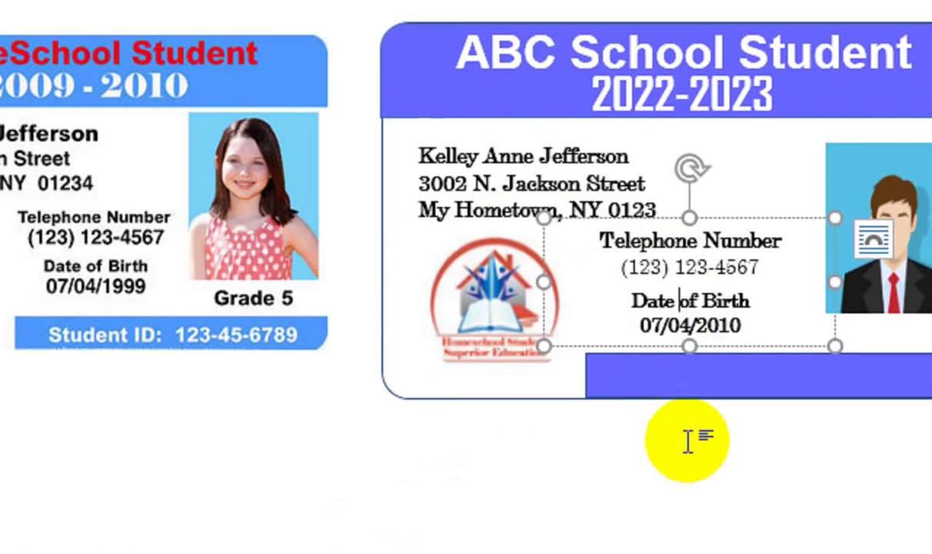
left_click(696, 379)
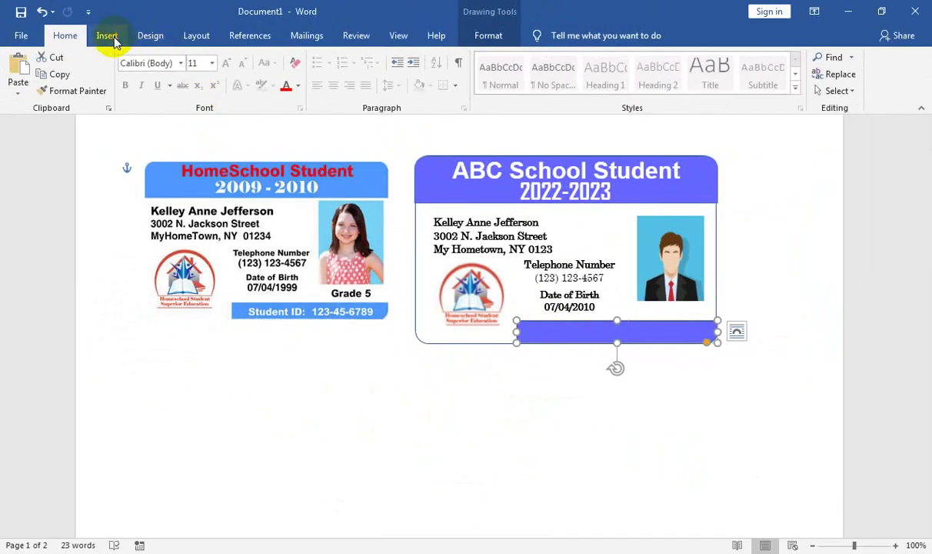
Step: Draw a text box inside the blue-violet bottom bar holding the Student ID line
left_click(108, 35)
left_click(159, 93)
left_click(314, 249)
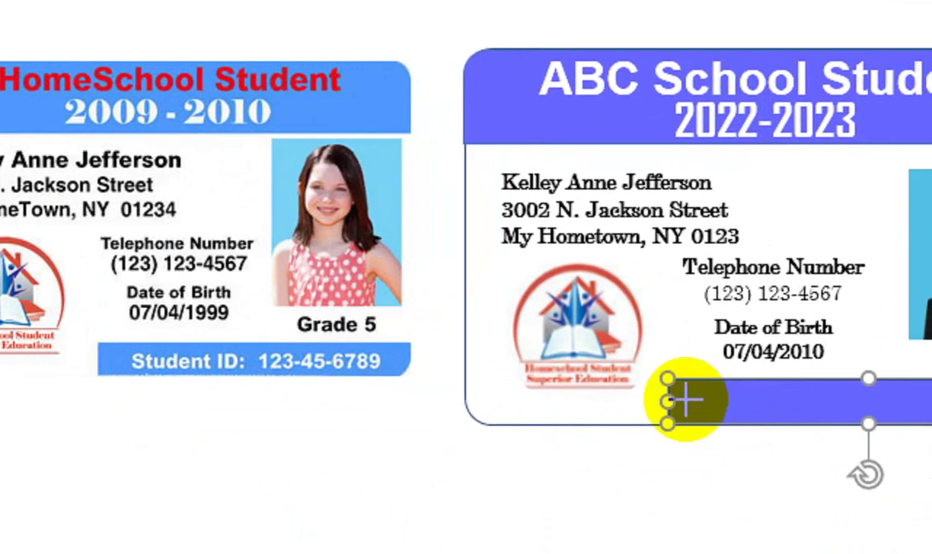
left_click_drag(682, 381, 735, 414)
left_click_drag(696, 409, 697, 412)
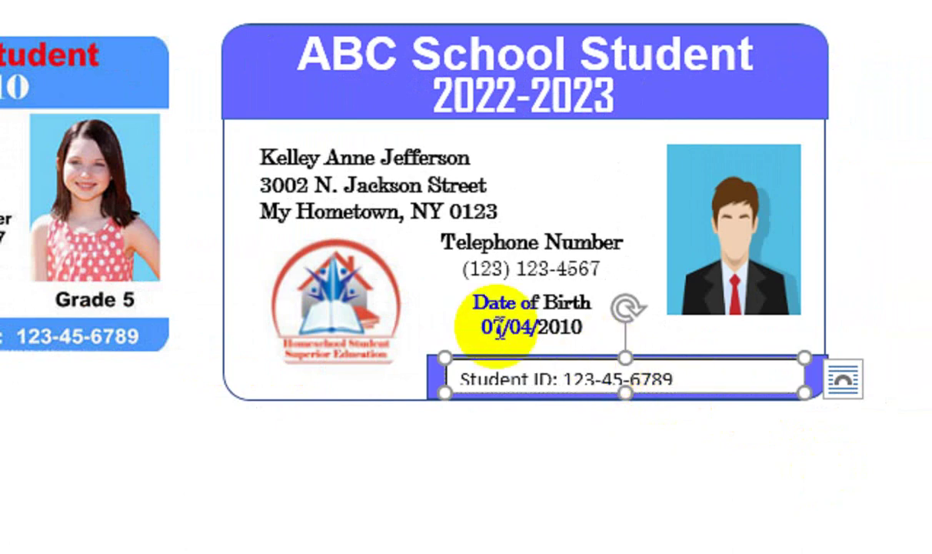
left_click(64, 35)
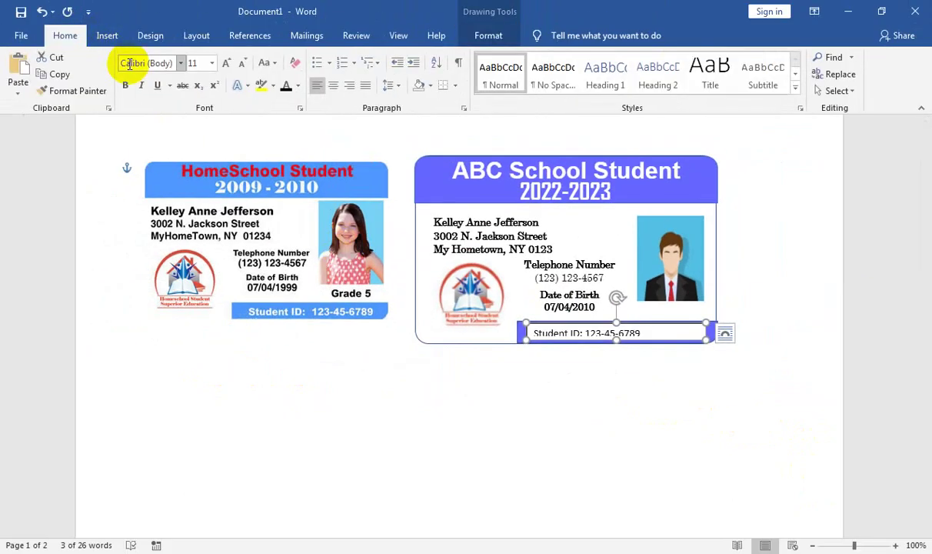
Step: Make the Student ID text bold and 14 pt, and move the box up slightly
left_click(250, 171)
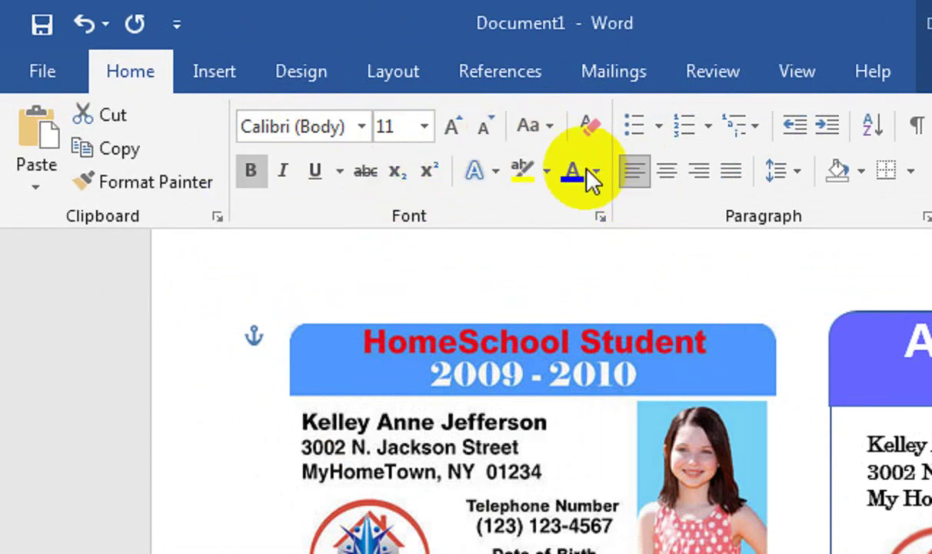
left_click(452, 129)
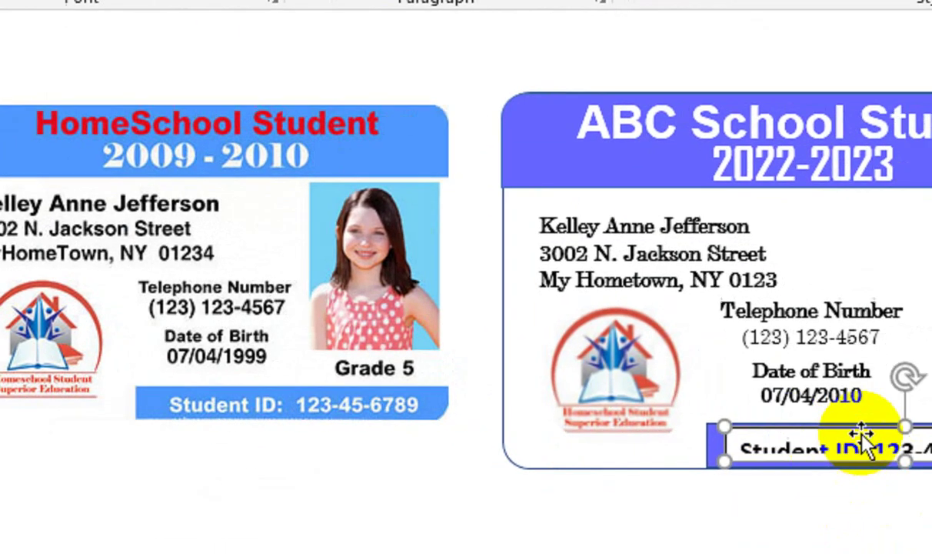
left_click_drag(699, 409, 699, 405)
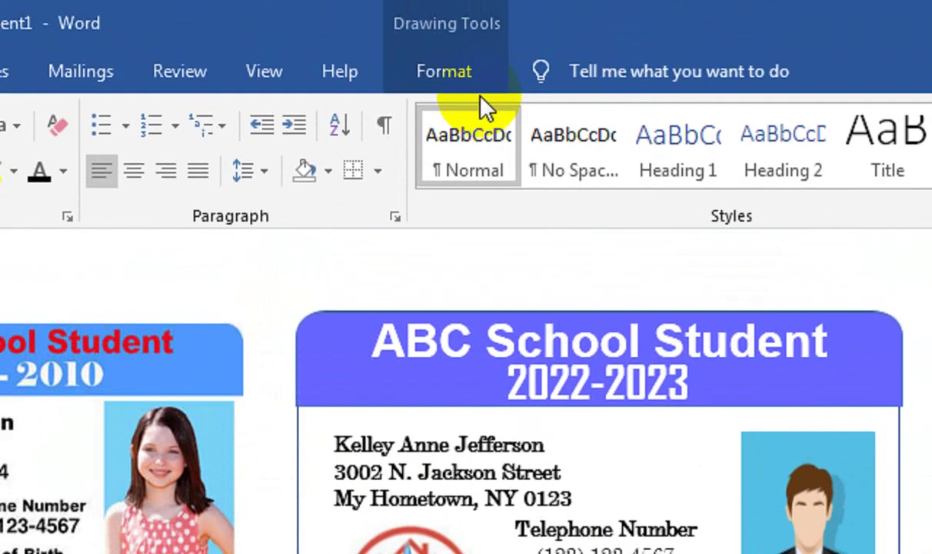
Step: Remove the Student ID box's fill and outline, then nudge it down slightly
left_click(473, 84)
left_click(216, 108)
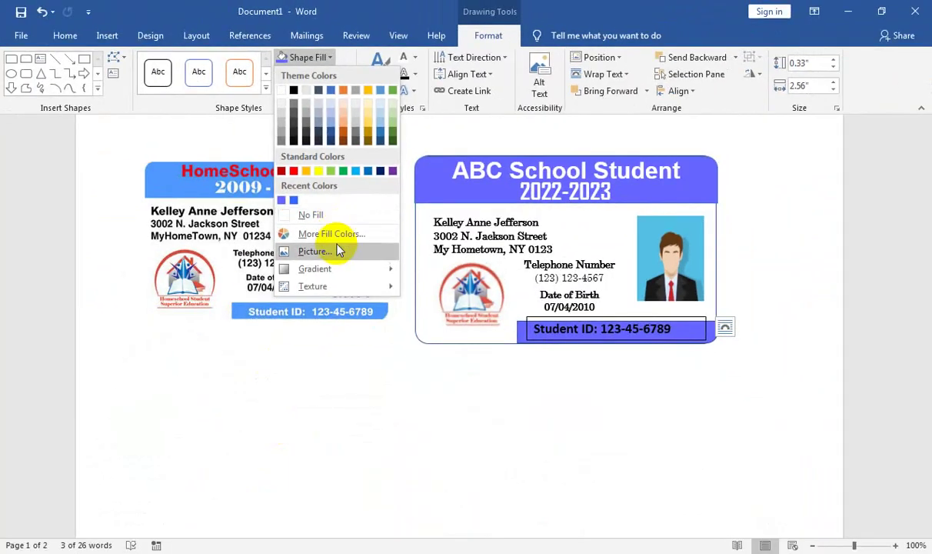
left_click(338, 216)
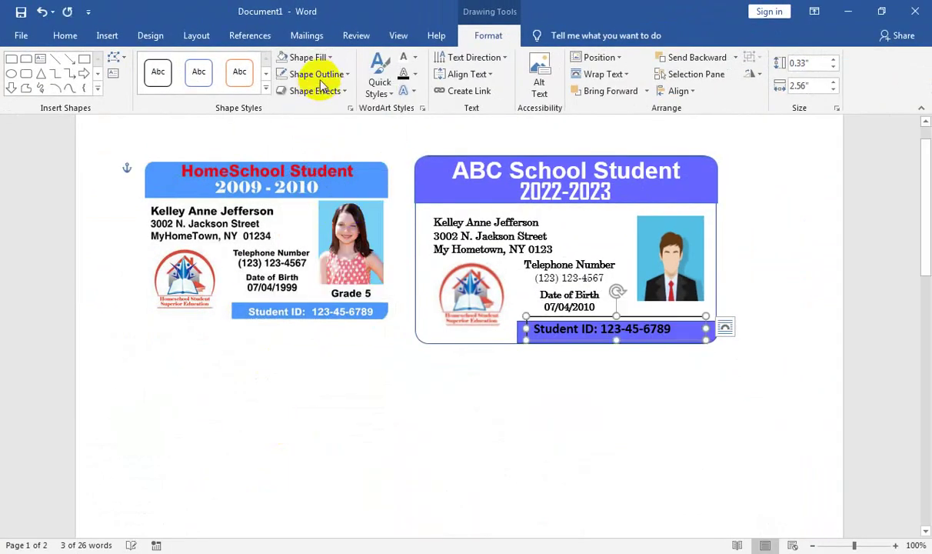
left_click(318, 75)
left_click(320, 233)
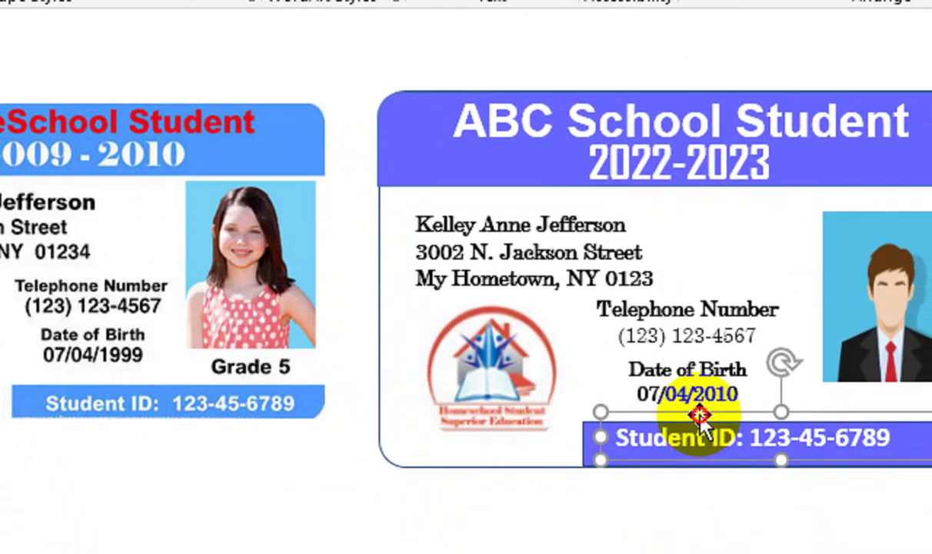
left_click_drag(699, 415, 699, 420)
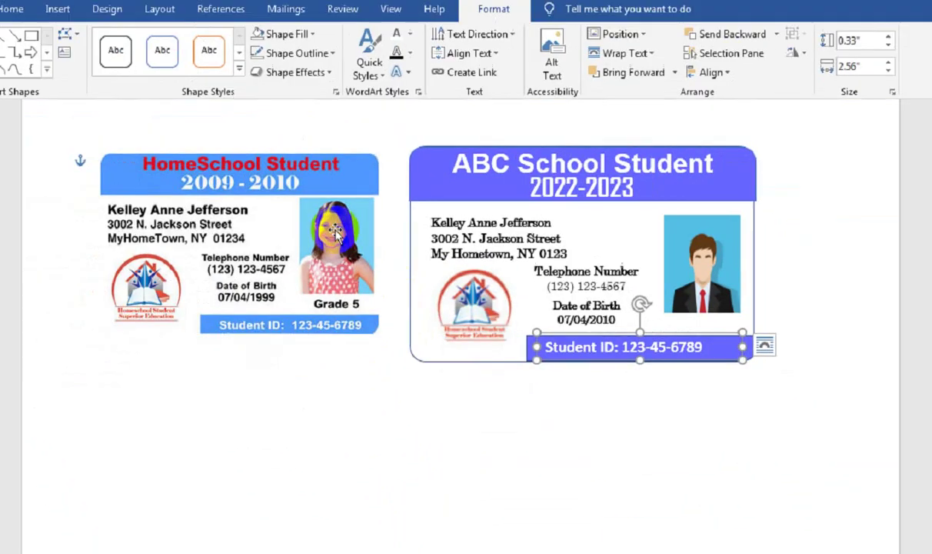
left_click(68, 37)
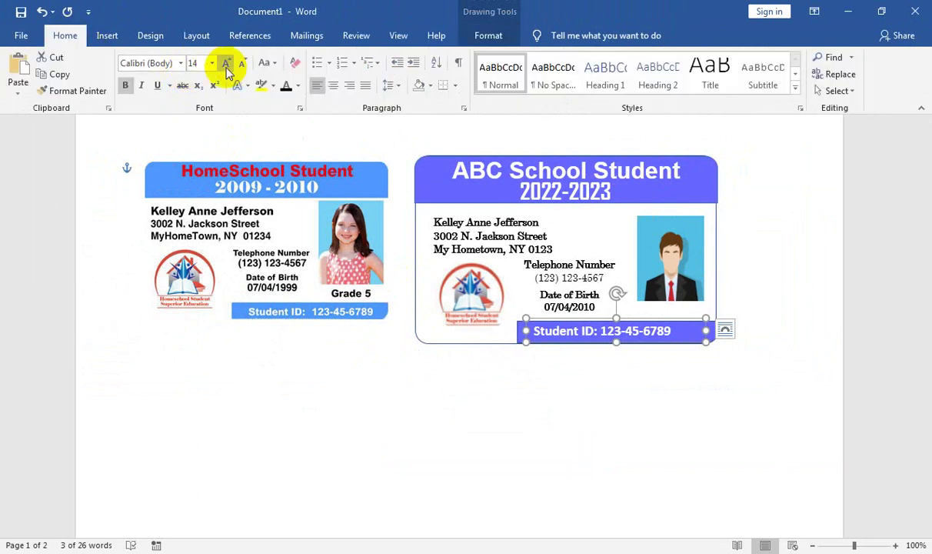
left_click(586, 368)
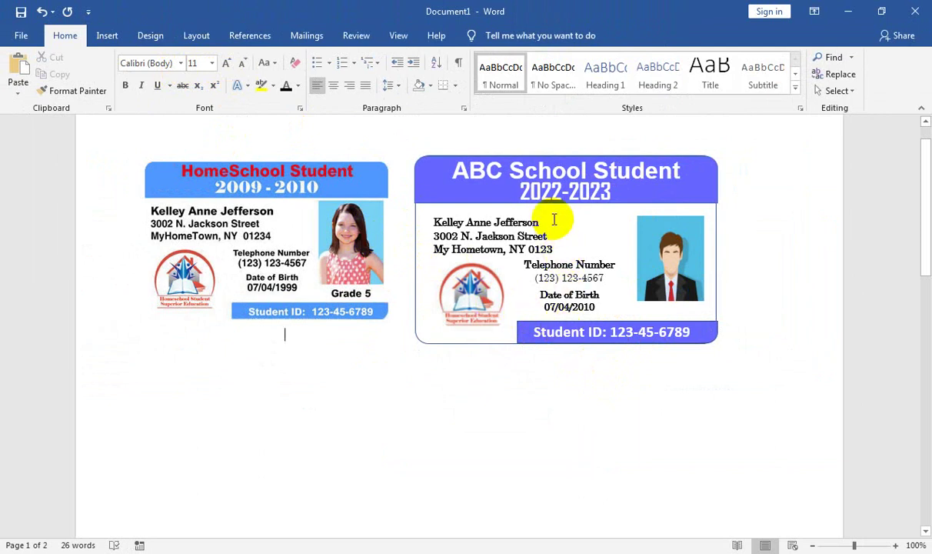
Step: Draw a text box just under the photo and type Grade 5
left_click(107, 35)
left_click(146, 91)
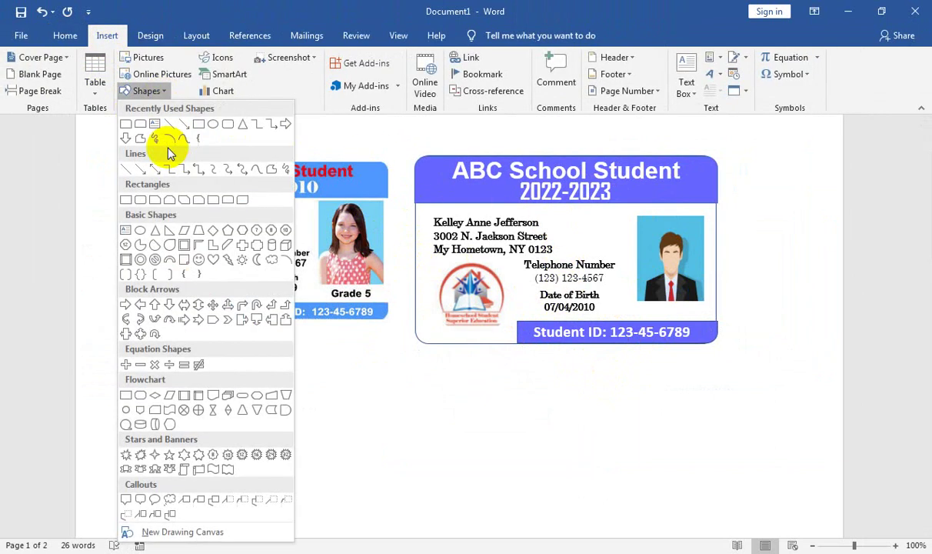
left_click(155, 124)
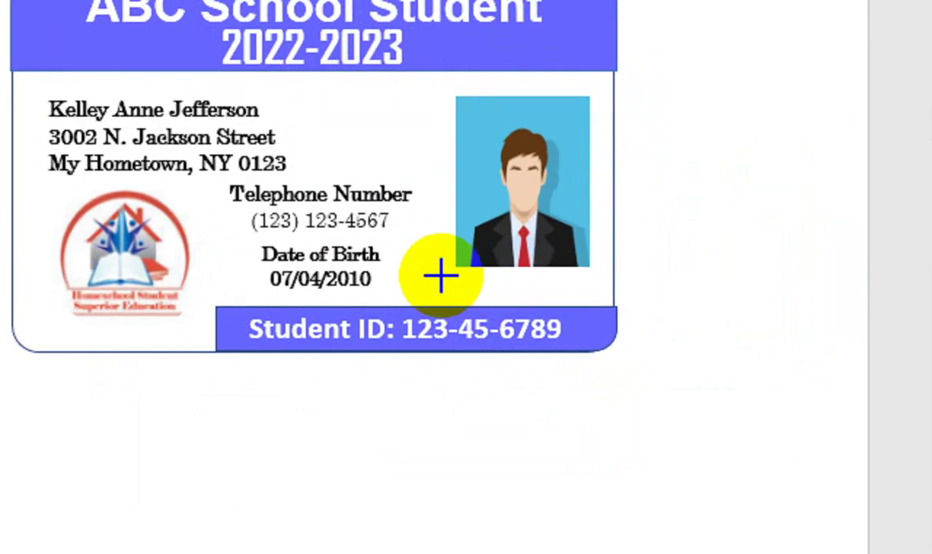
left_click_drag(441, 274, 557, 332)
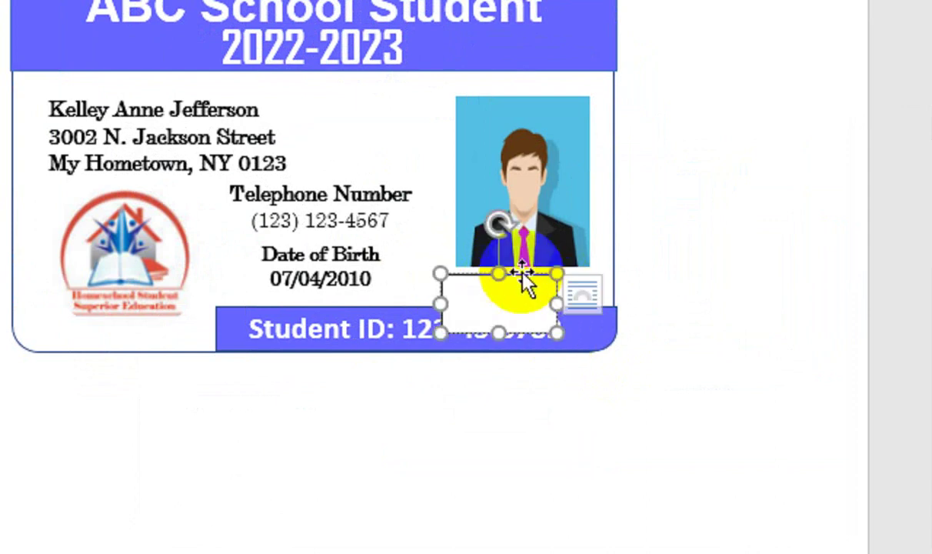
left_click_drag(523, 283, 550, 264)
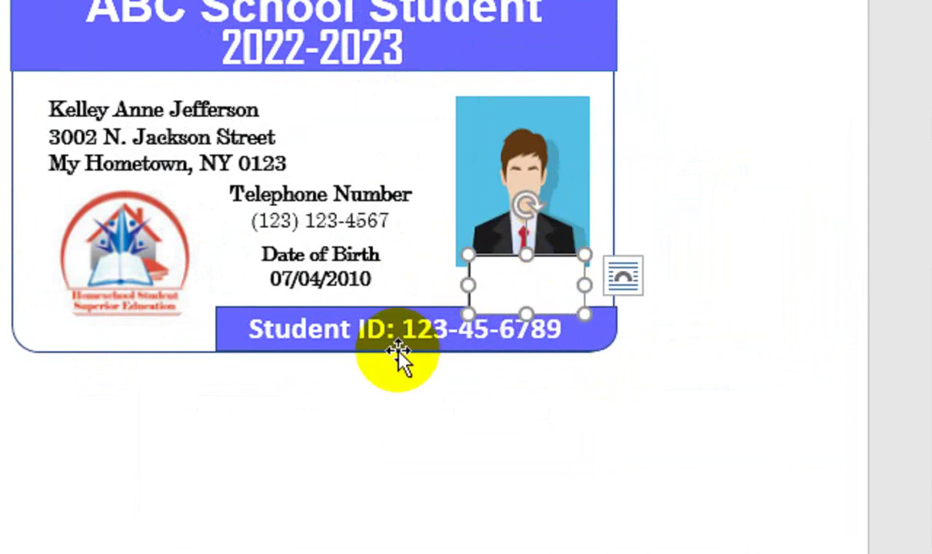
type("Gtrade 5")
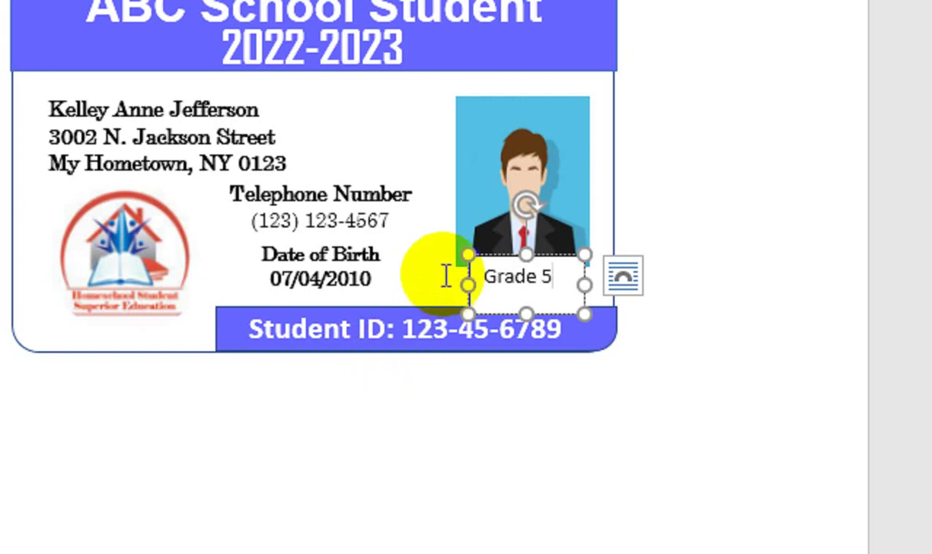
Step: Remove the Grade 5 box's fill and outline and enlarge its text to 14 pt
left_click(487, 264)
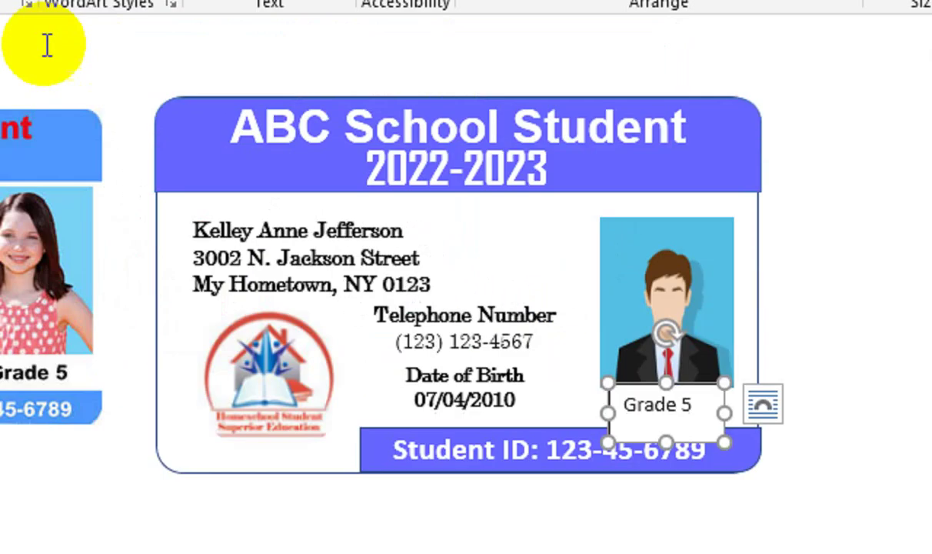
left_click(142, 66)
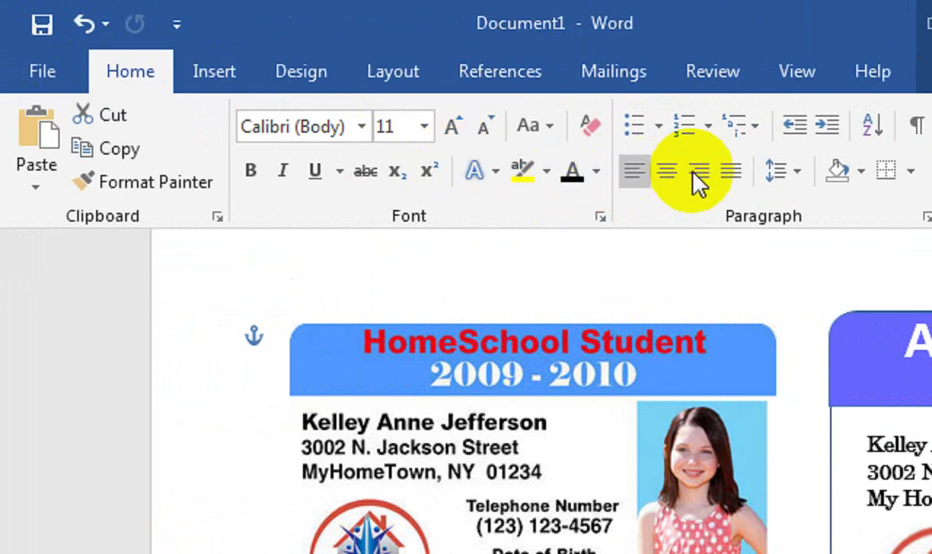
left_click(750, 73)
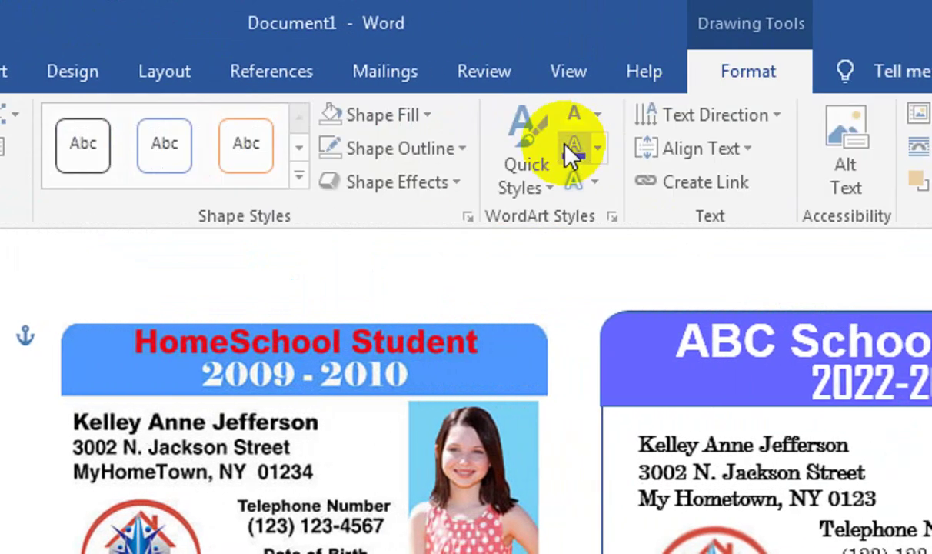
left_click(433, 120)
left_click(435, 404)
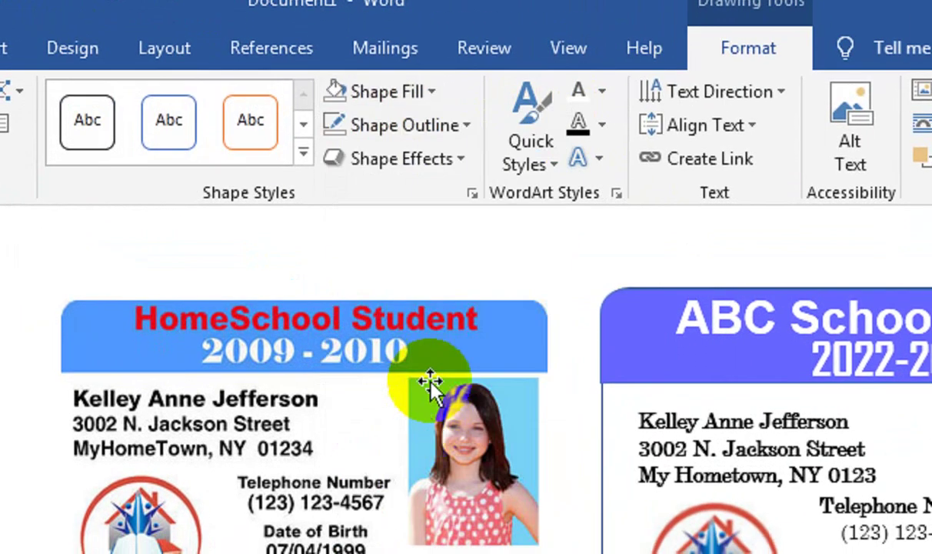
left_click(435, 137)
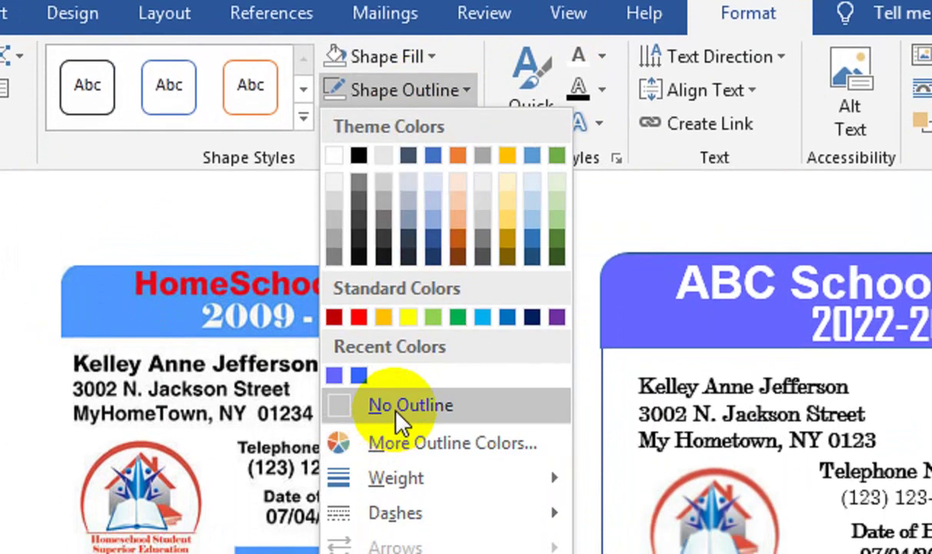
left_click(398, 419)
left_click(140, 75)
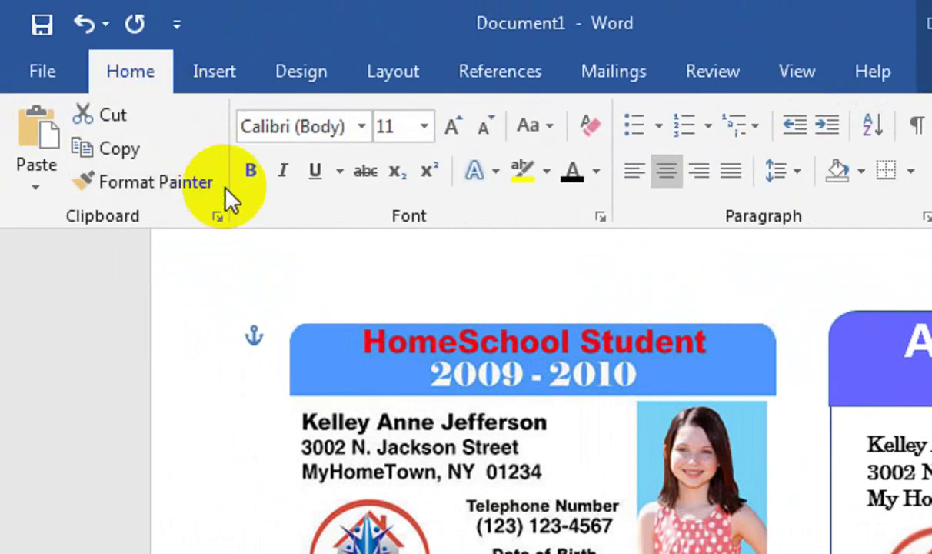
left_click(452, 129)
left_click(451, 129)
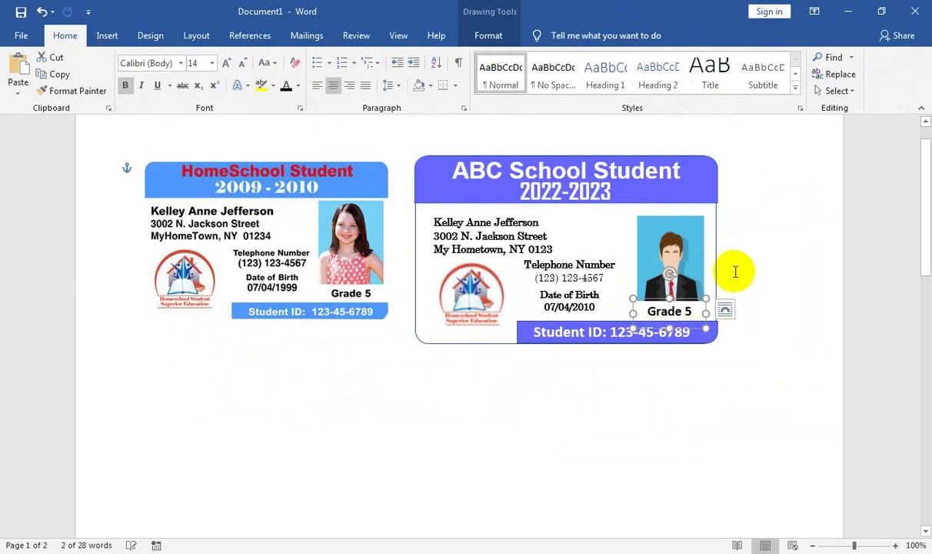
left_click(656, 363)
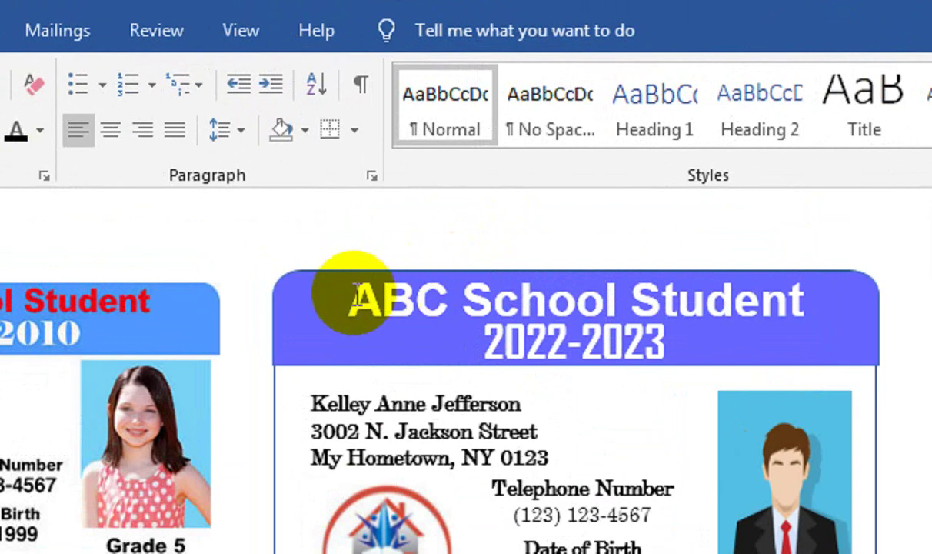
left_click_drag(454, 168, 630, 169)
key("Escape")
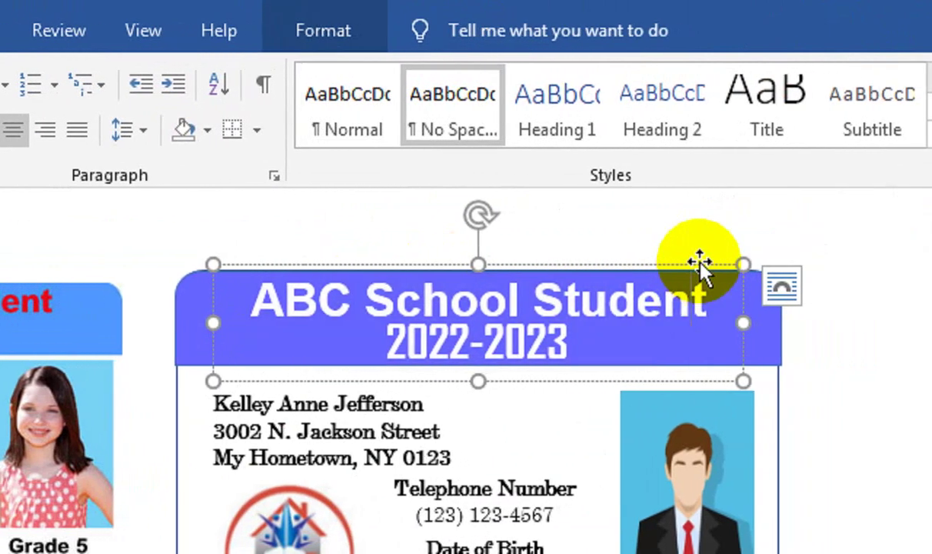
left_click_drag(698, 312, 699, 351)
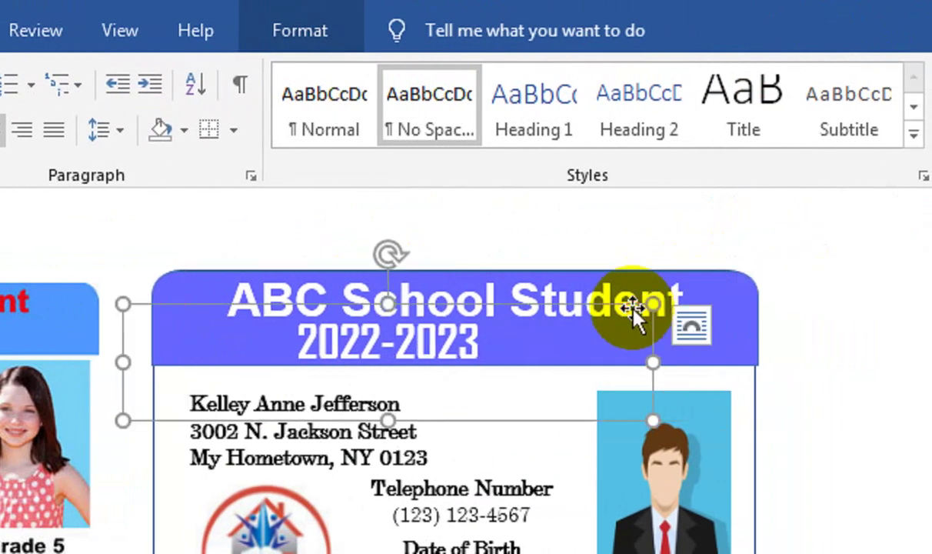
key("ctrl+z")
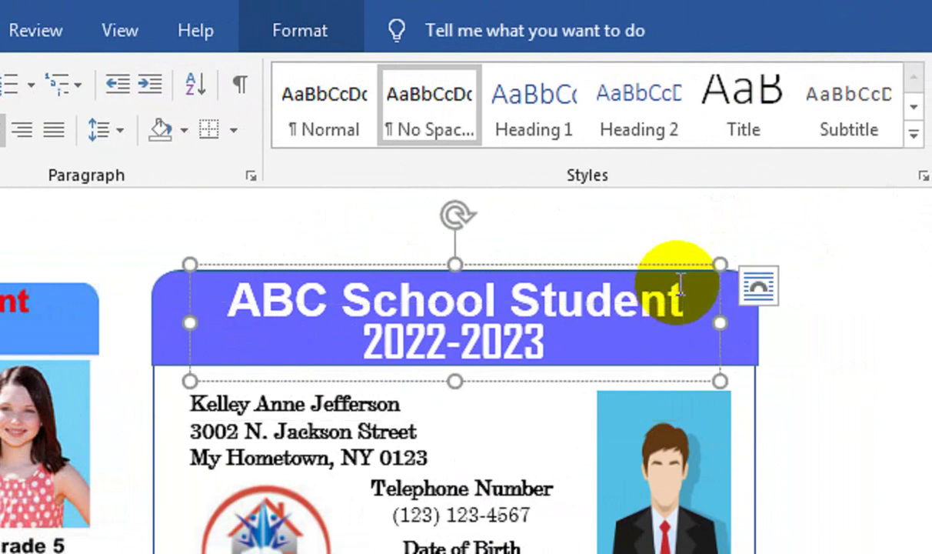
key("ctrl+a")
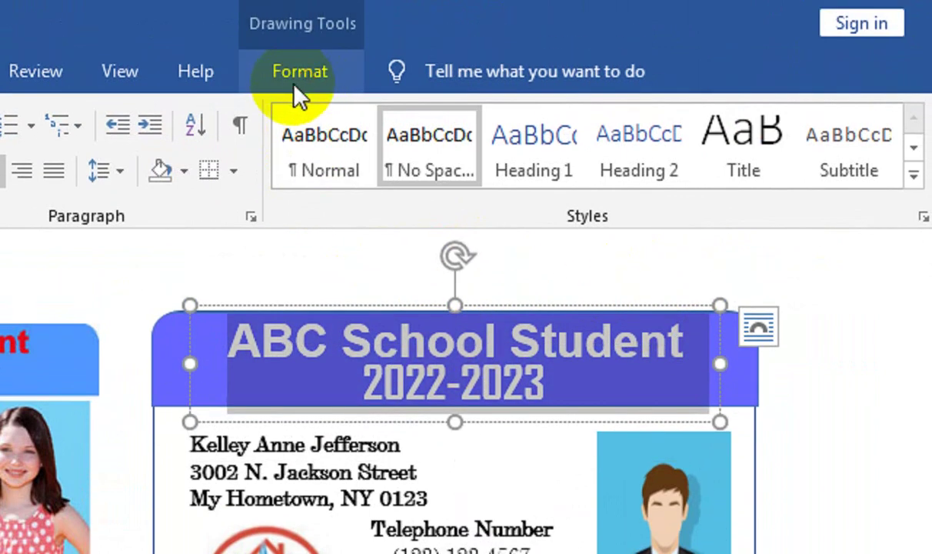
Step: Try dark red, orange and light green as the title text colour
left_click(297, 80)
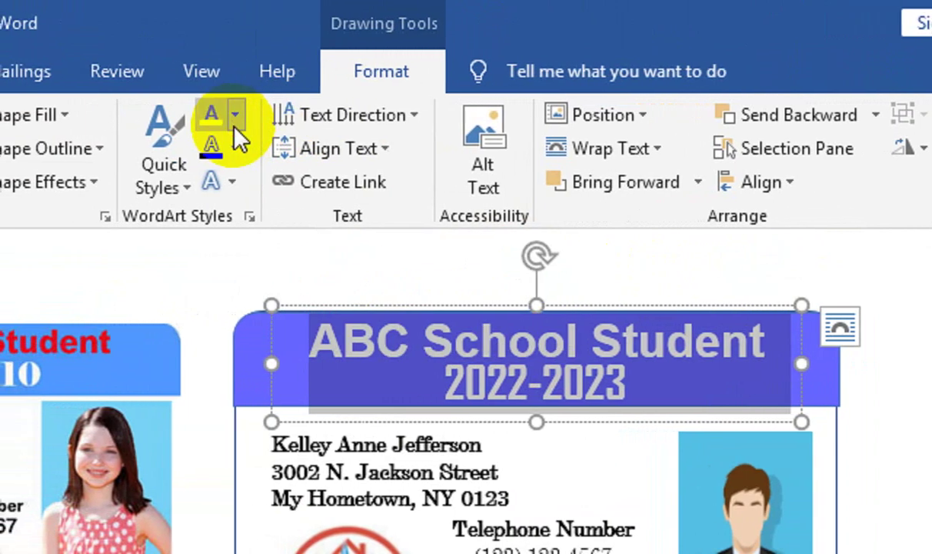
left_click(232, 127)
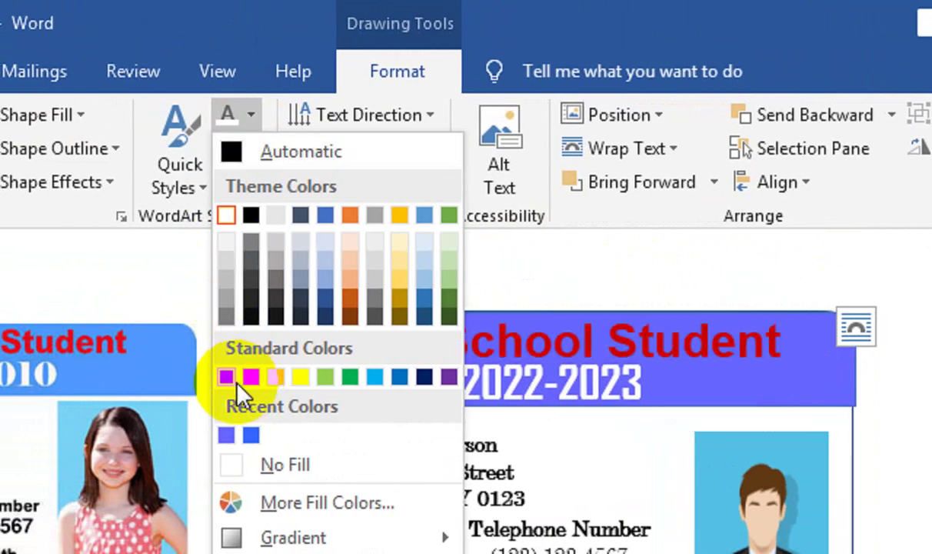
left_click(234, 382)
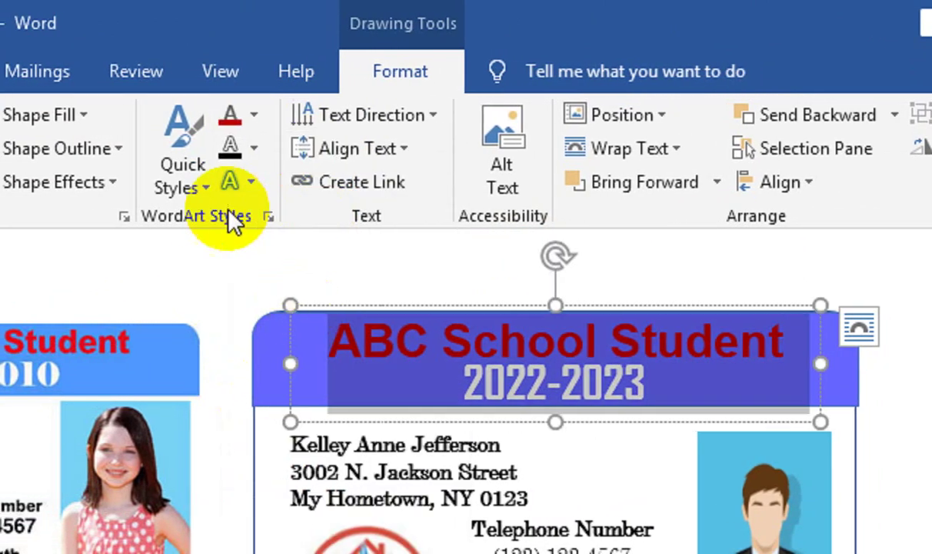
left_click(309, 121)
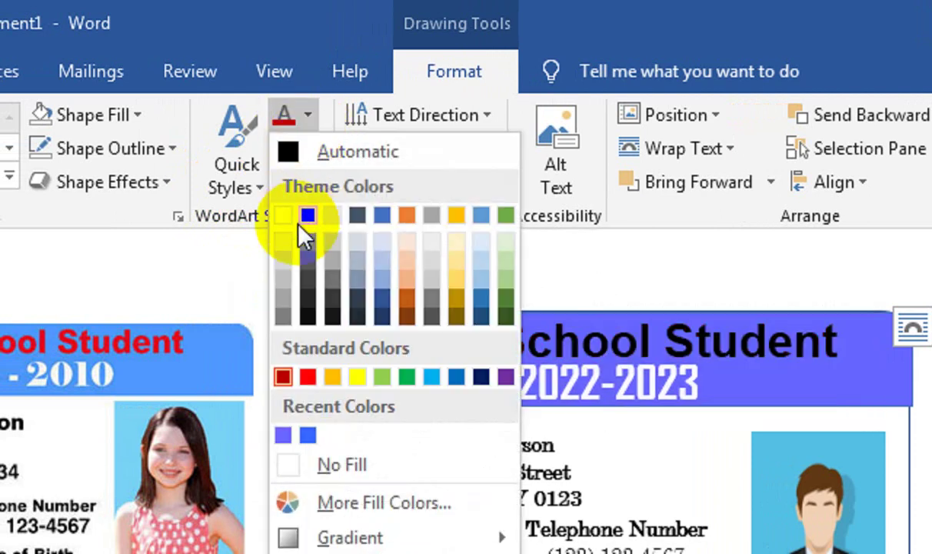
left_click(327, 376)
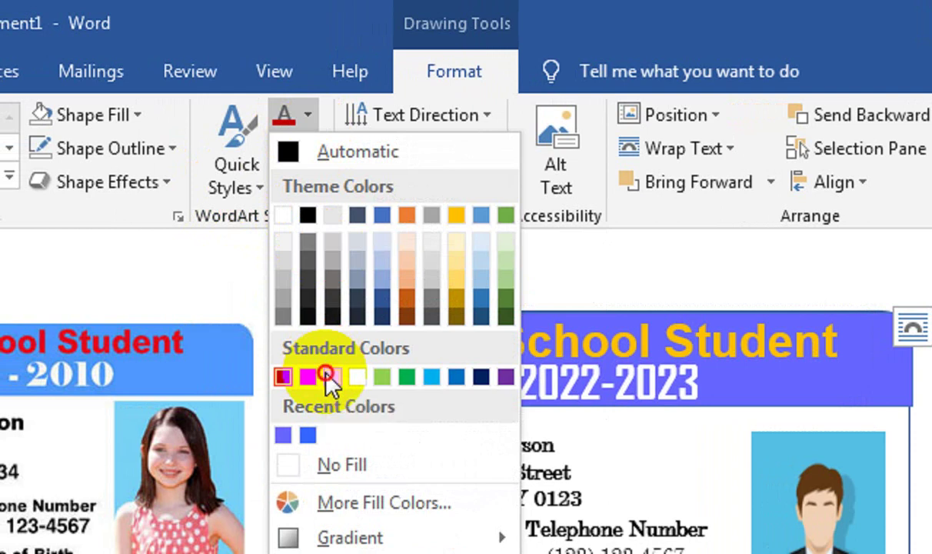
left_click(384, 376)
left_click(520, 344)
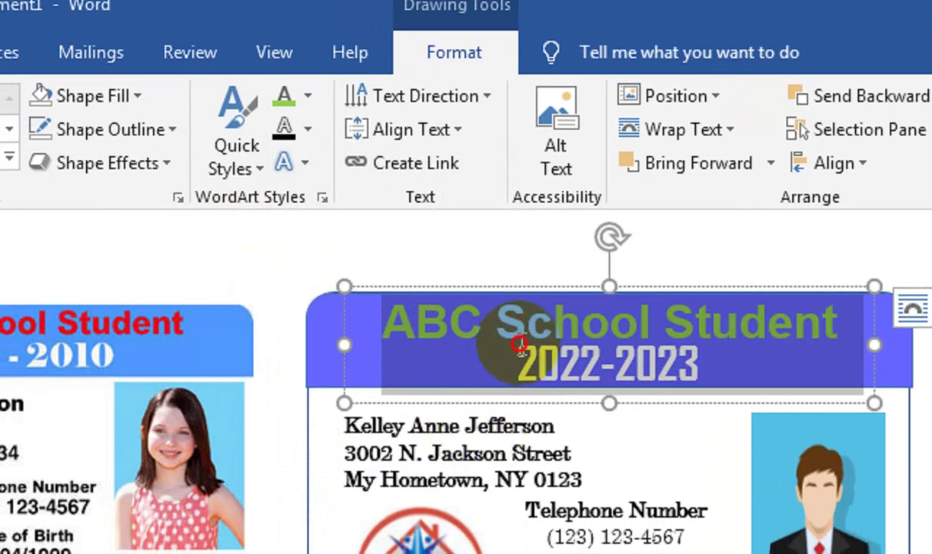
Step: Colour the whole title a bright pinkish red chosen from the custom colour spectrum
key("ctrl+a")
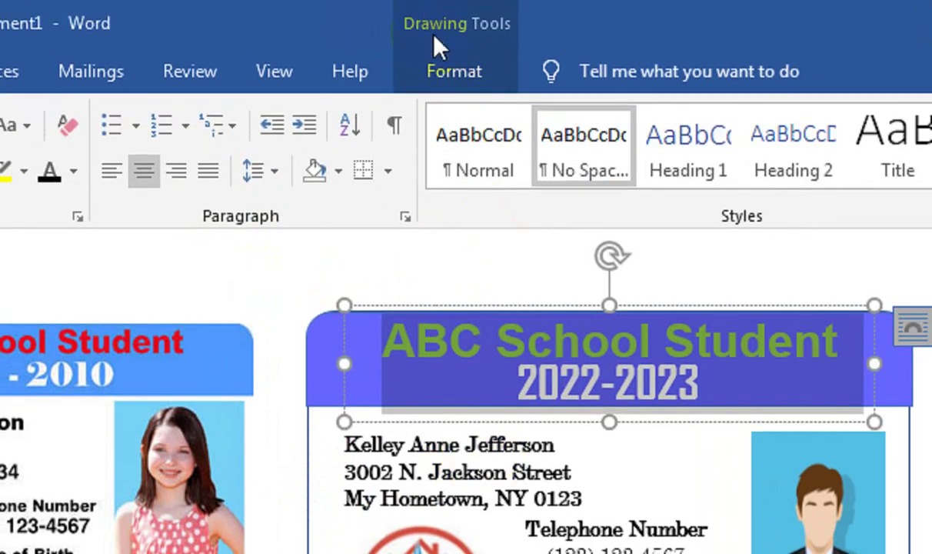
left_click(454, 73)
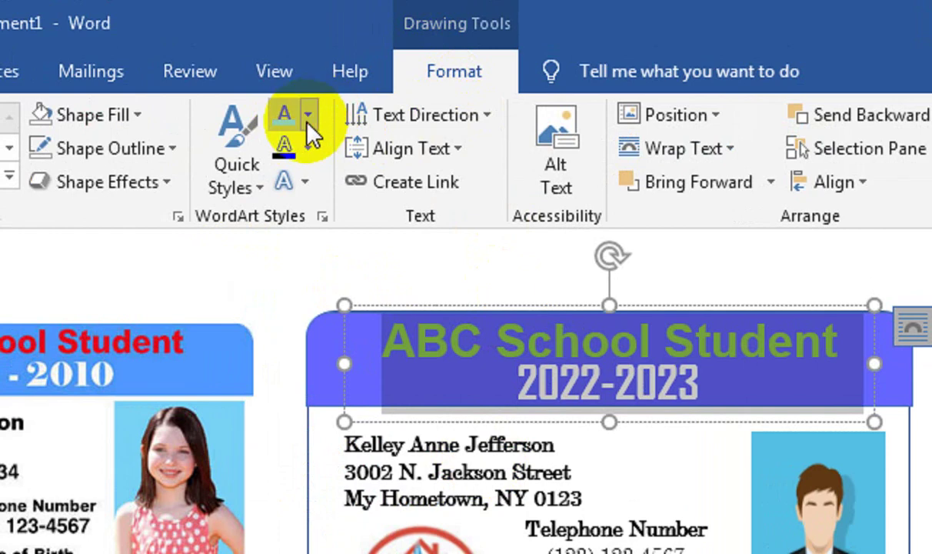
left_click(308, 115)
left_click(334, 445)
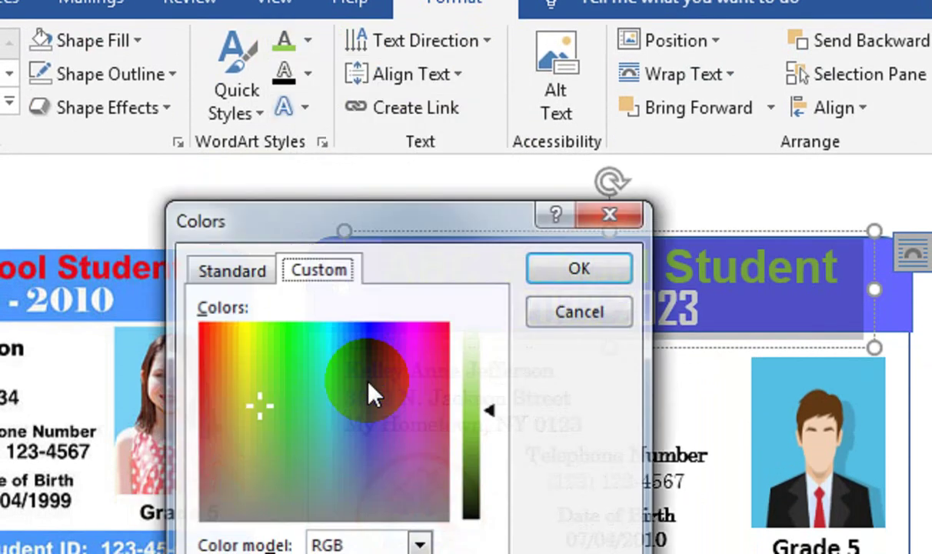
left_click(260, 271)
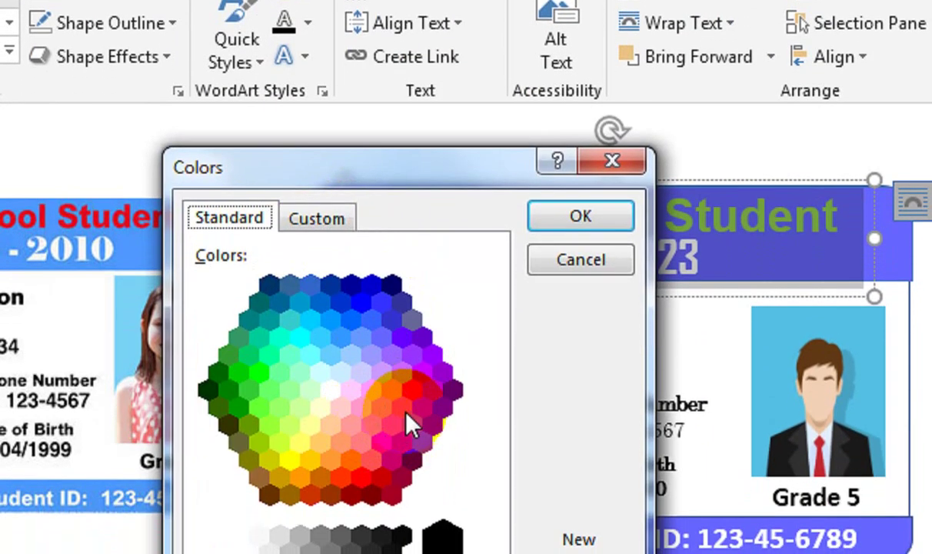
left_click(328, 441)
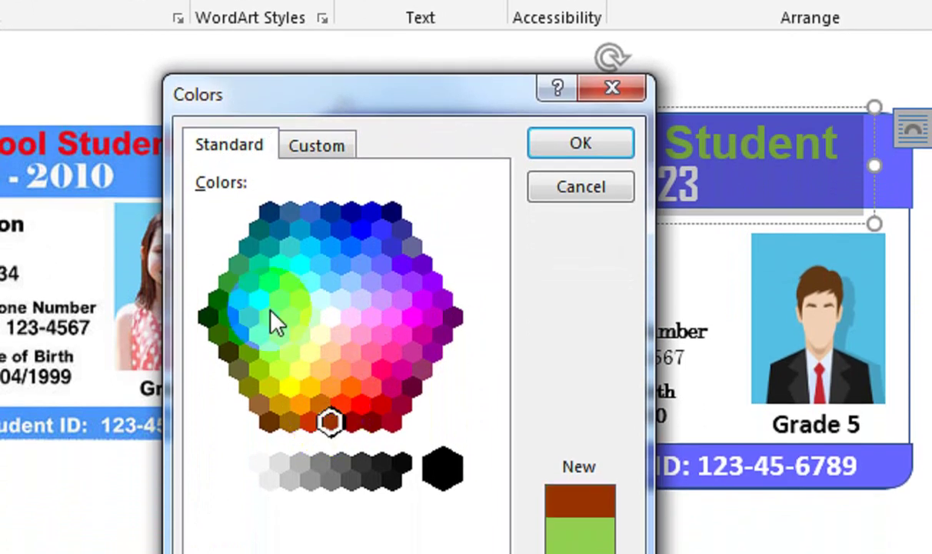
left_click(327, 160)
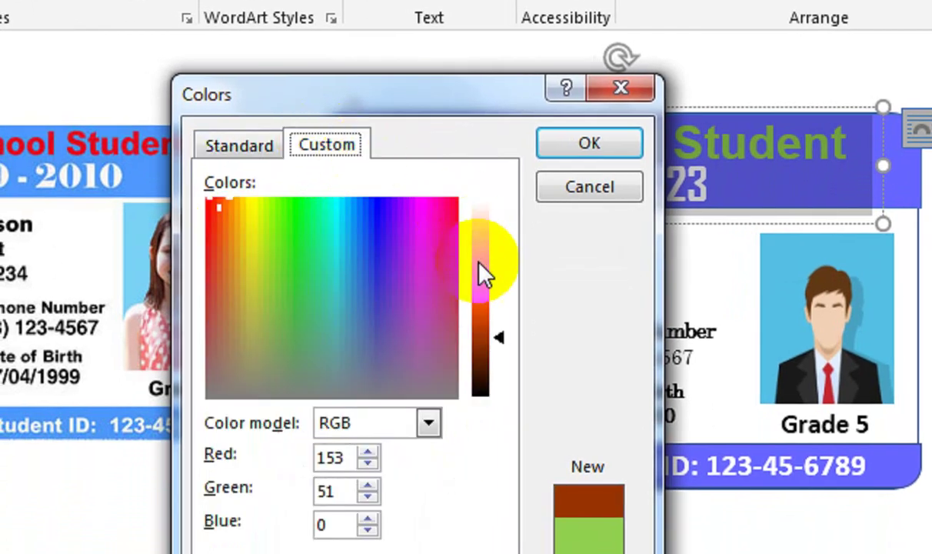
left_click_drag(496, 339, 496, 302)
left_click(440, 208)
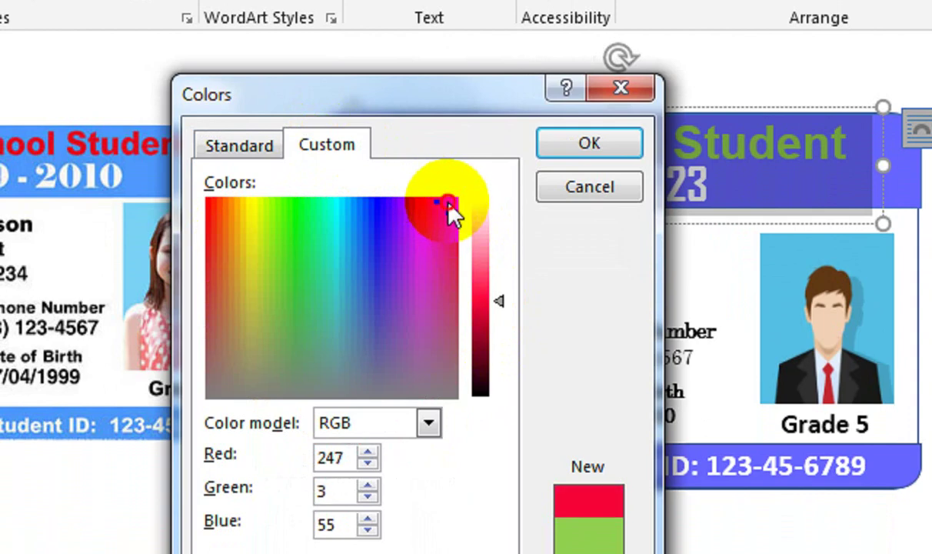
left_click(590, 144)
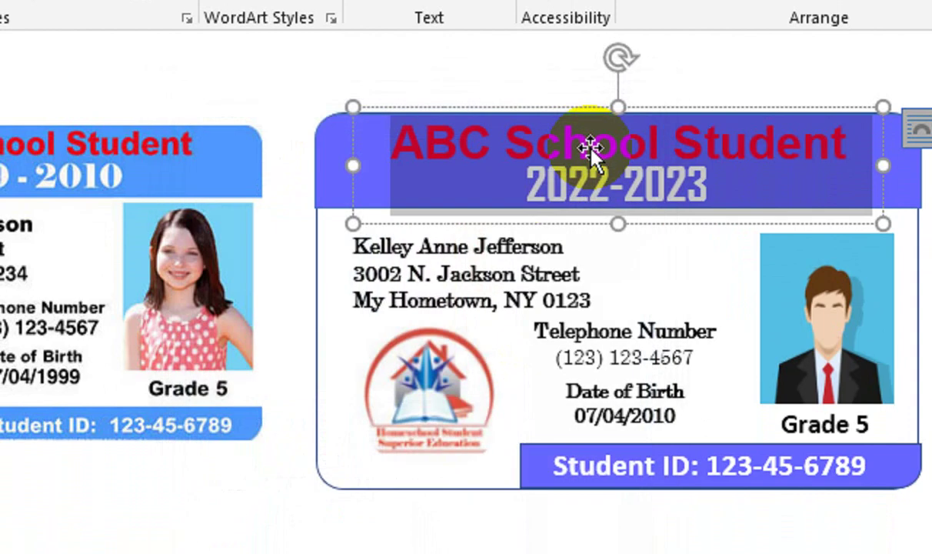
left_click(588, 145)
key("Escape")
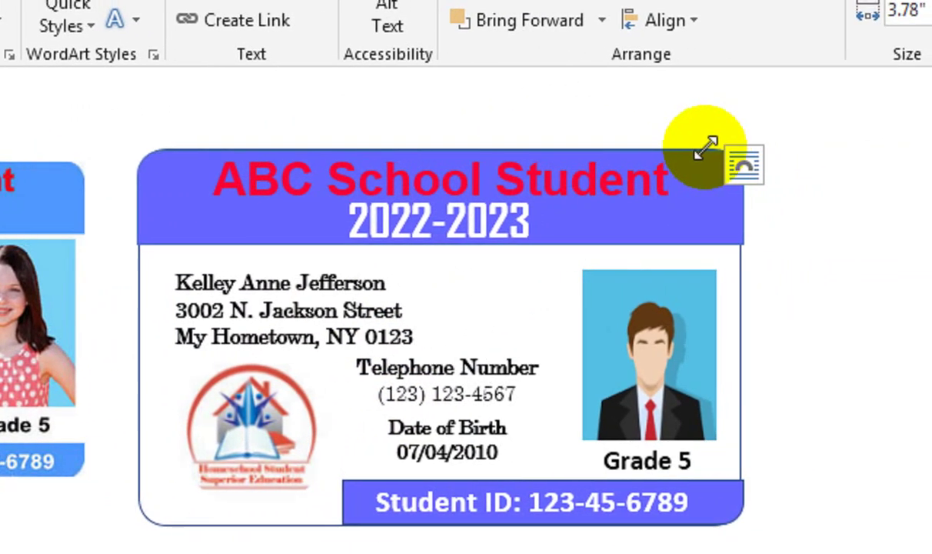
Step: Set the card's background shape to No Outline and drag it right of the HomeSchool card
left_click(690, 277)
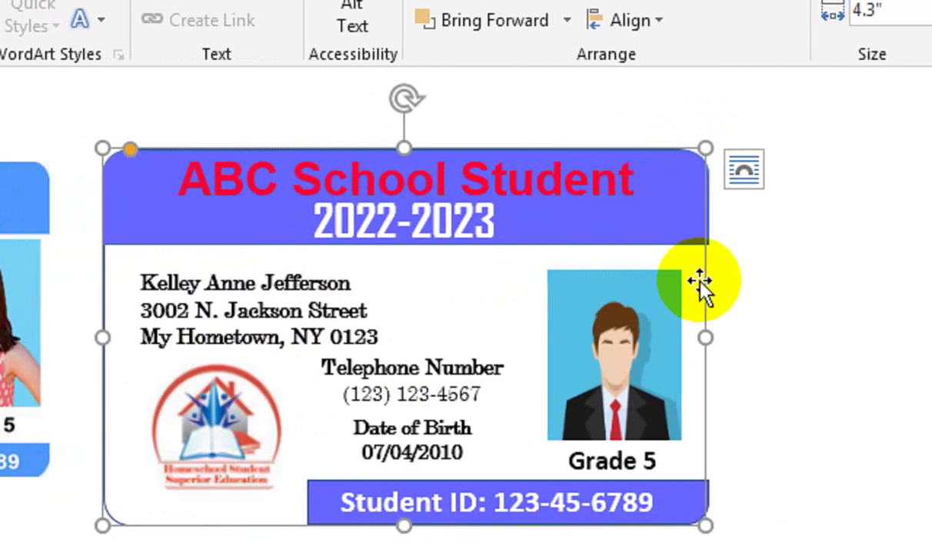
left_click(723, 279)
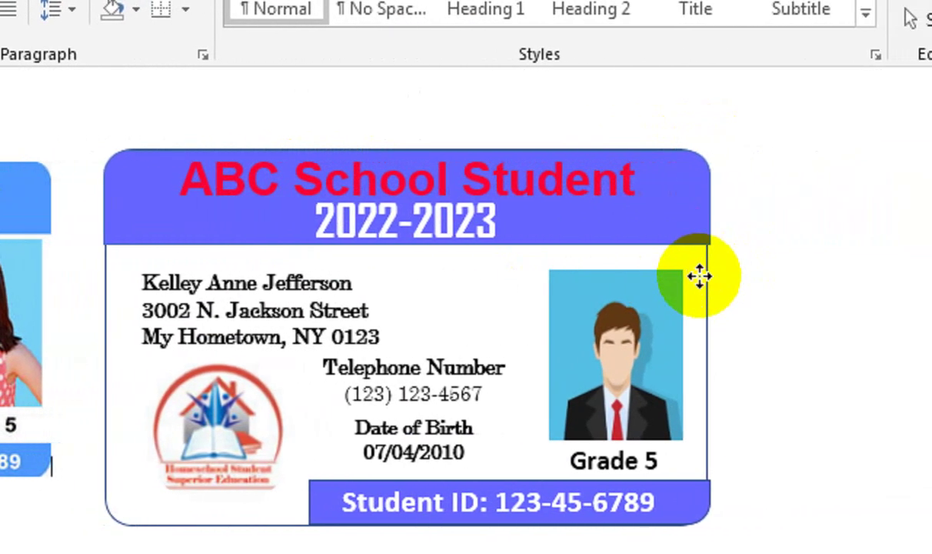
left_click(703, 275)
left_click(107, 151)
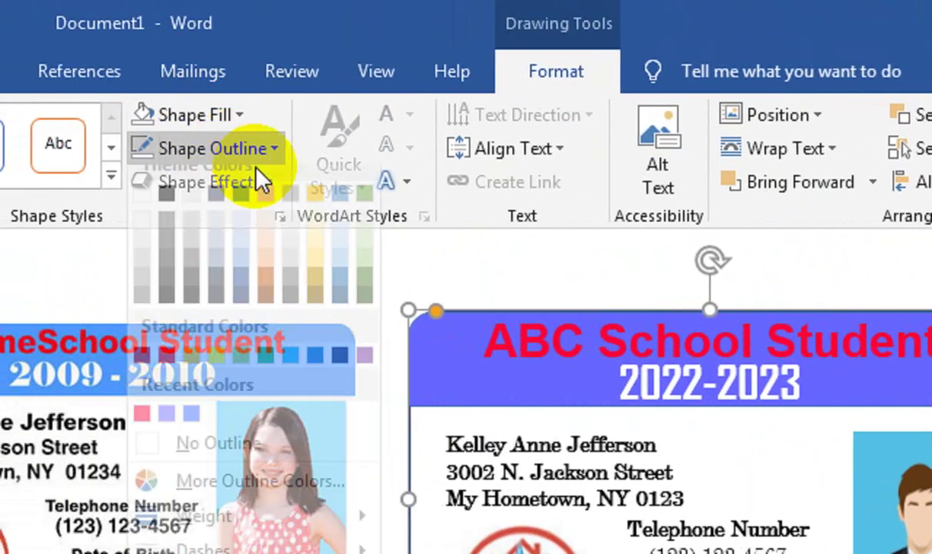
left_click(120, 432)
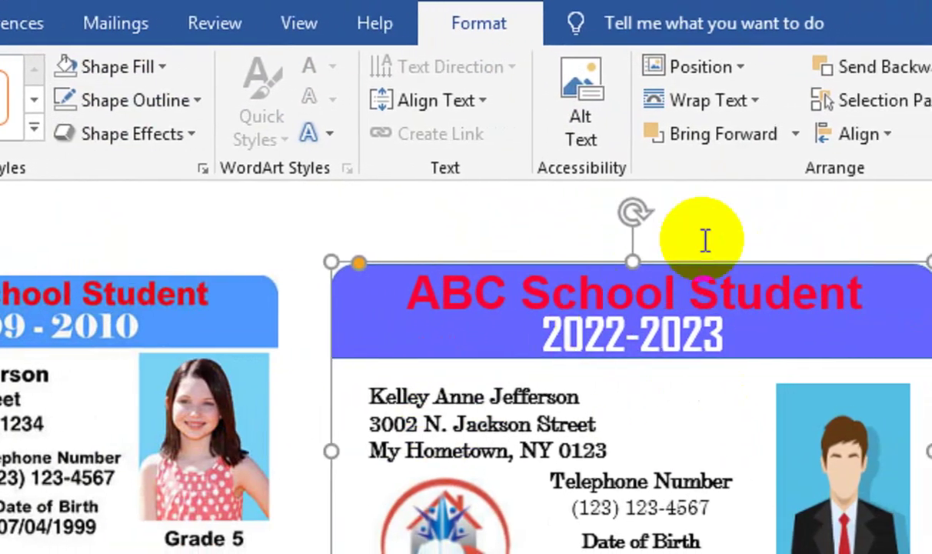
left_click_drag(732, 263, 867, 271)
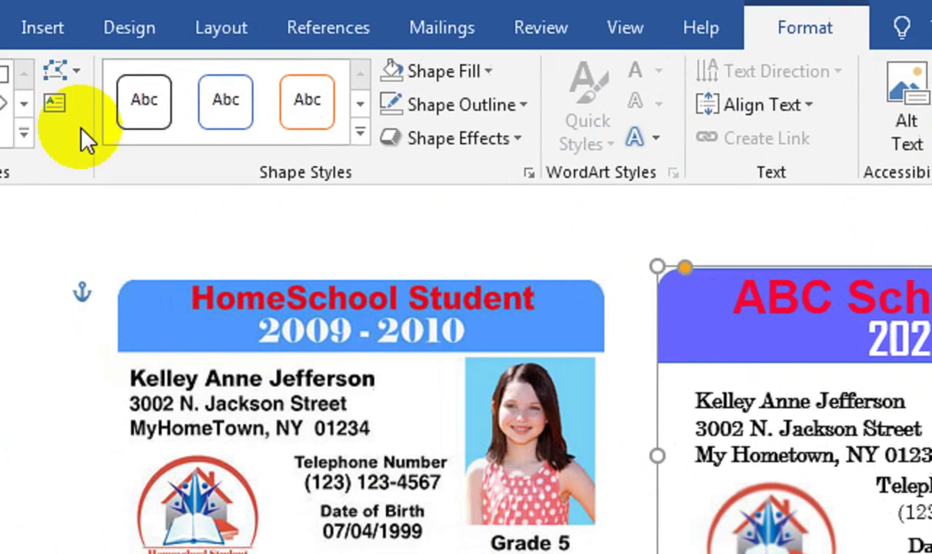
left_click(144, 86)
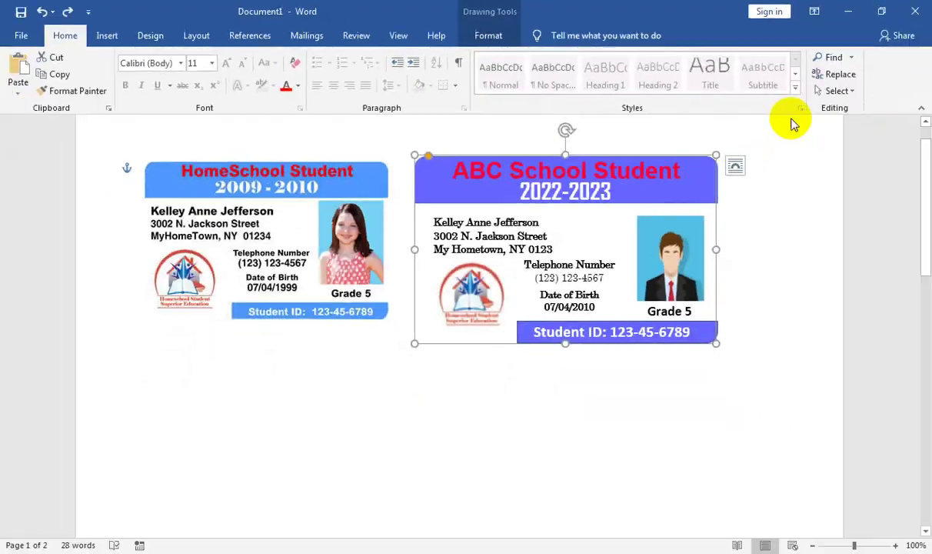
Step: Marquee-select every shape, text box and picture of the ABC card and group them
left_click(765, 193)
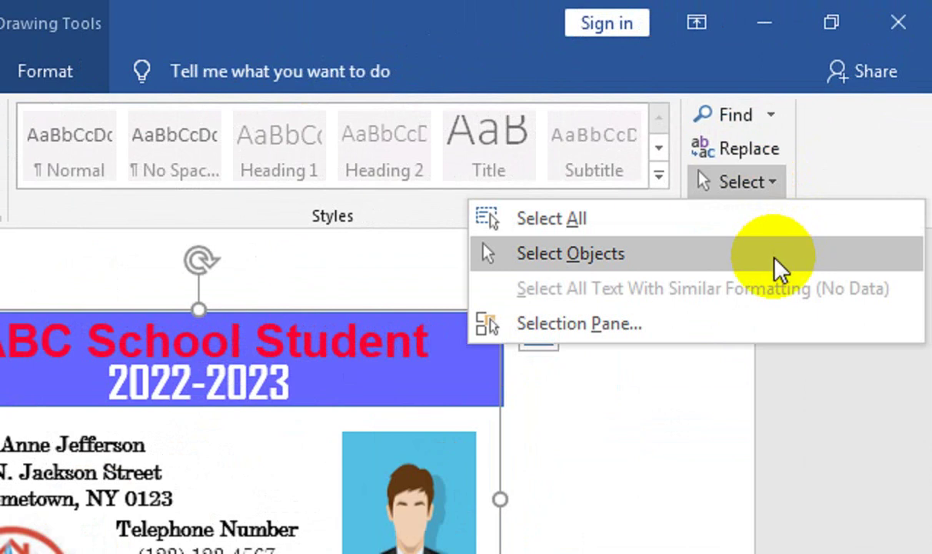
left_click(777, 264)
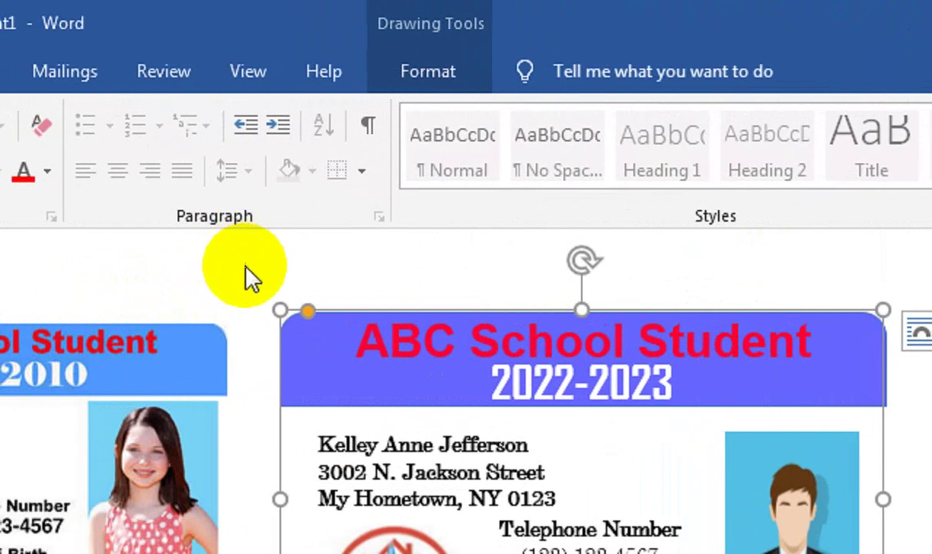
left_click_drag(235, 248, 713, 430)
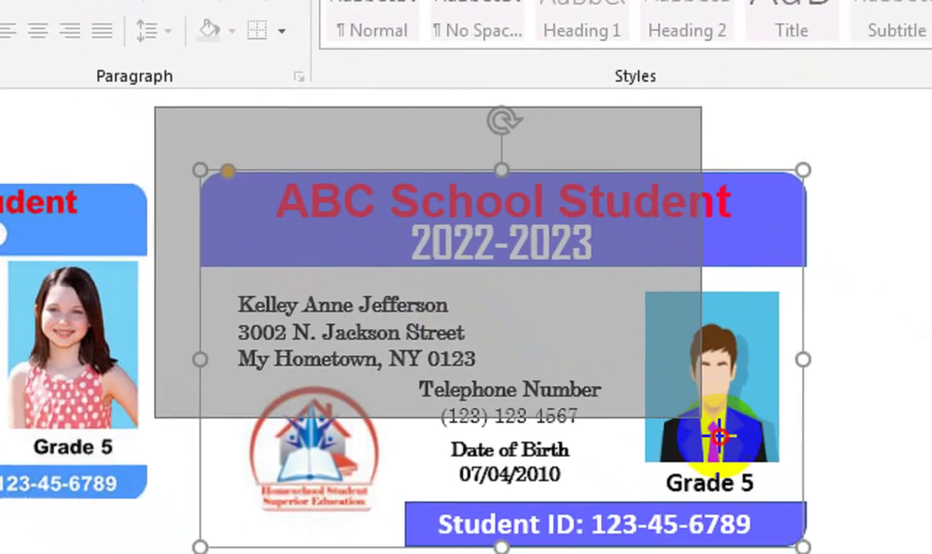
left_click_drag(713, 431, 700, 418)
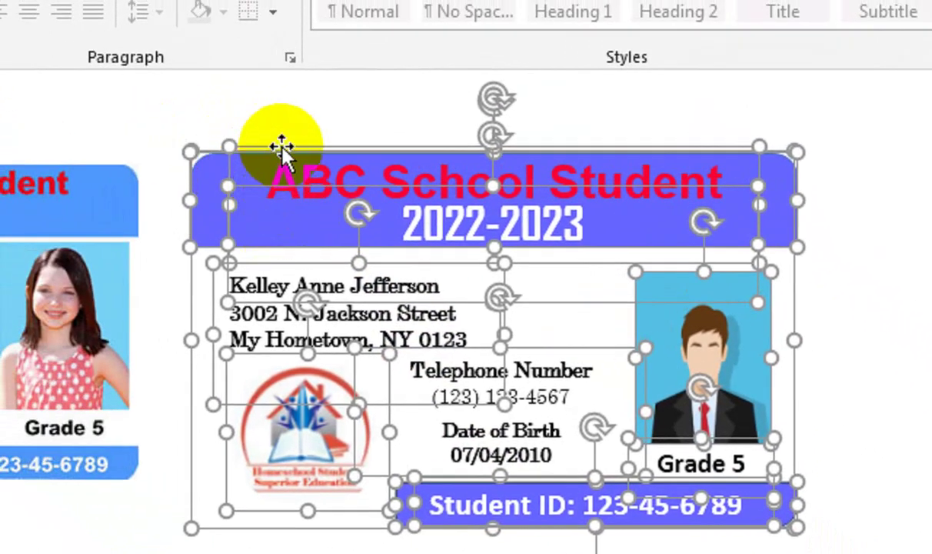
right_click(281, 144)
mouse_move(520, 328)
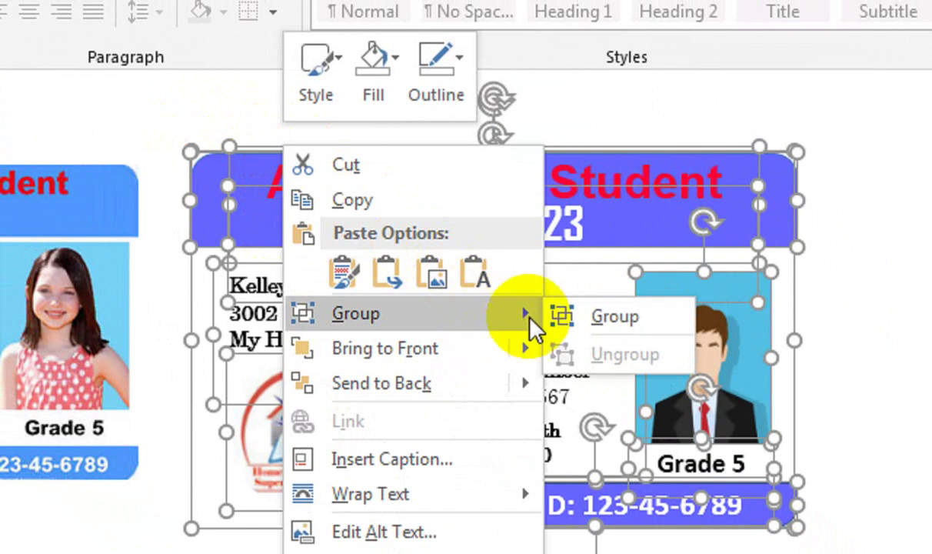
left_click(565, 321)
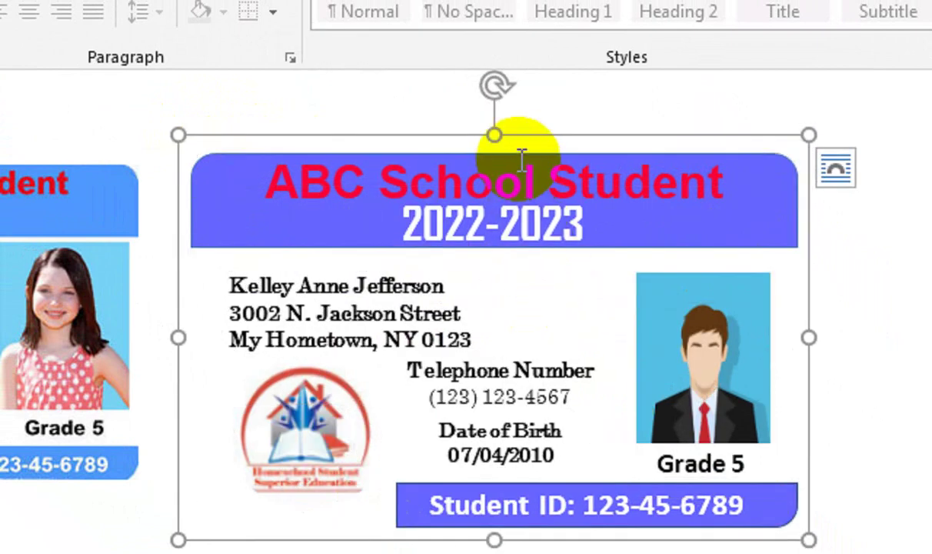
left_click(700, 156)
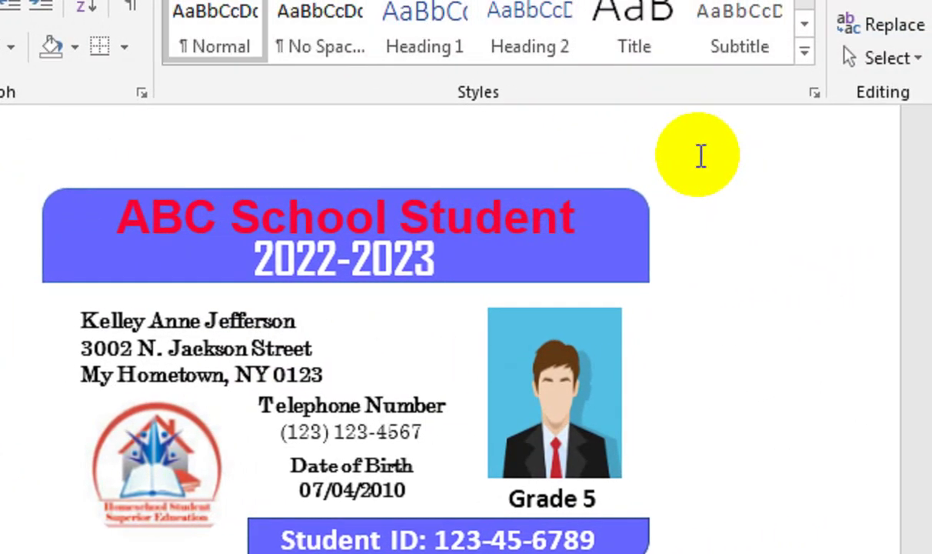
Step: Select the grouped ABC card and nudge it slightly right and down
left_click(608, 203)
left_click(702, 181)
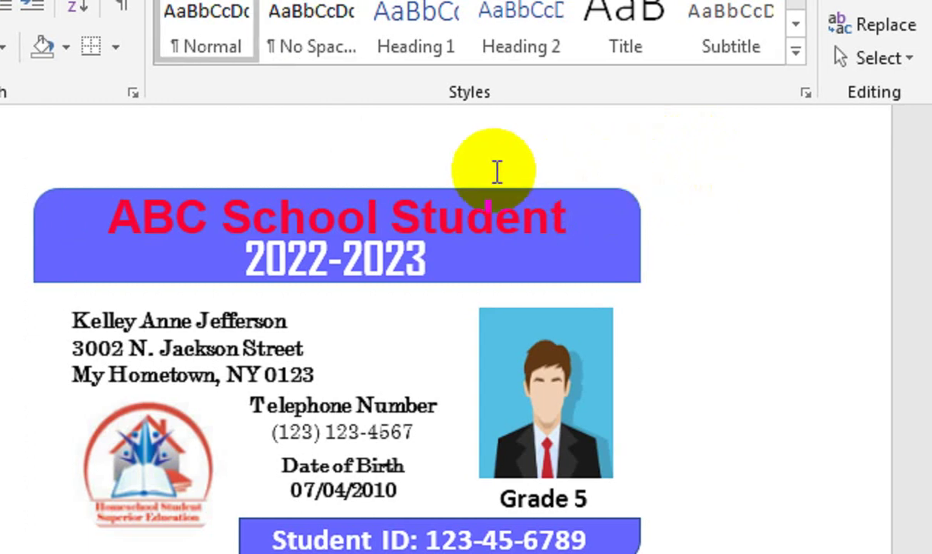
left_click(271, 219)
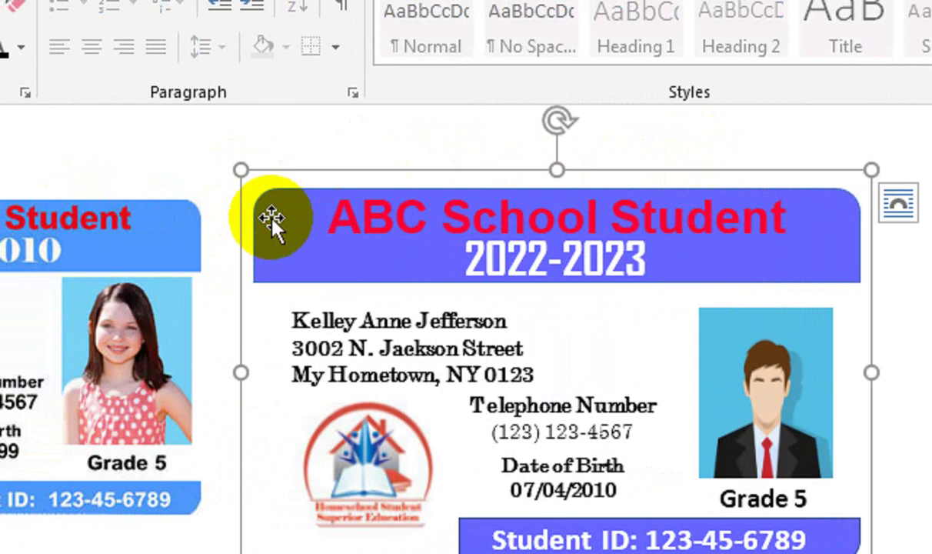
left_click_drag(340, 176, 374, 180)
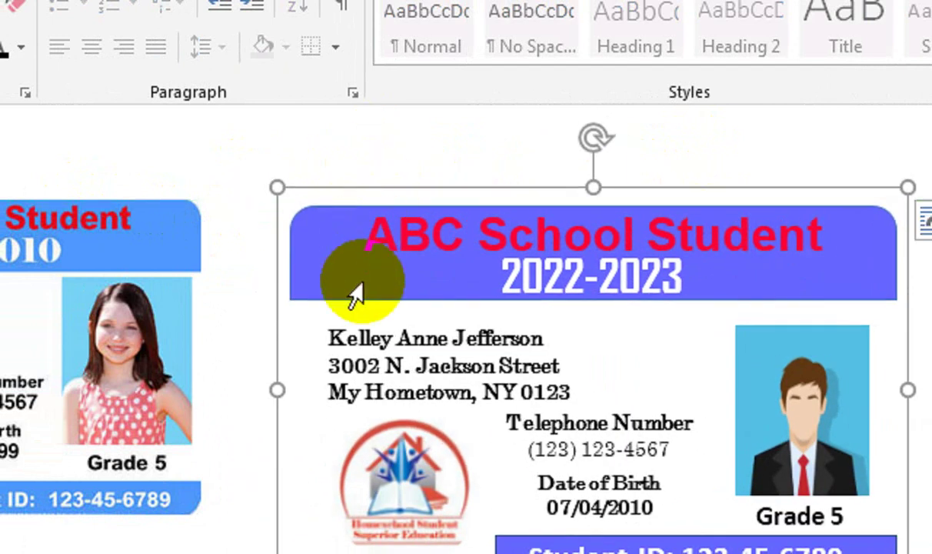
Step: Duplicate the grouped card and align the copy beneath the HomeSchool card using the guides
key("ctrl+v")
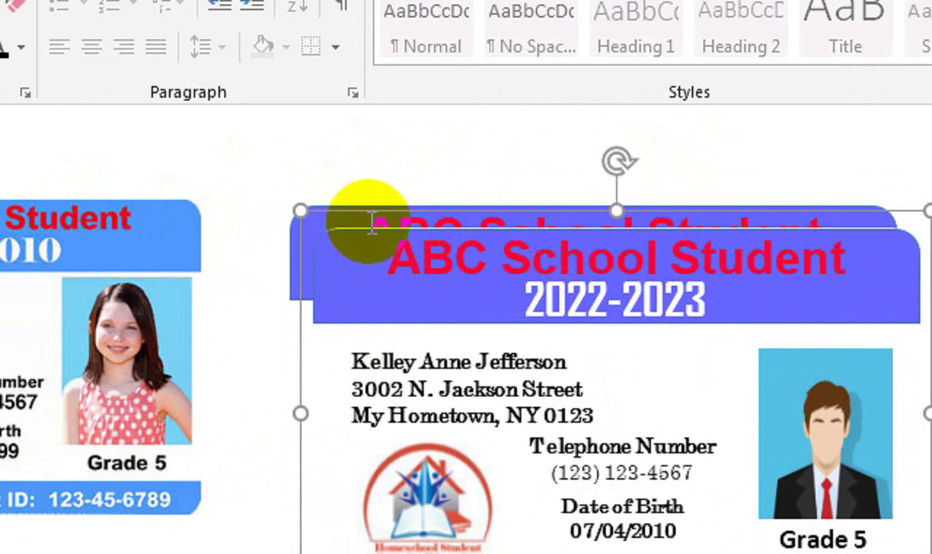
left_click_drag(316, 204, 200, 430)
left_click_drag(226, 416, 423, 326)
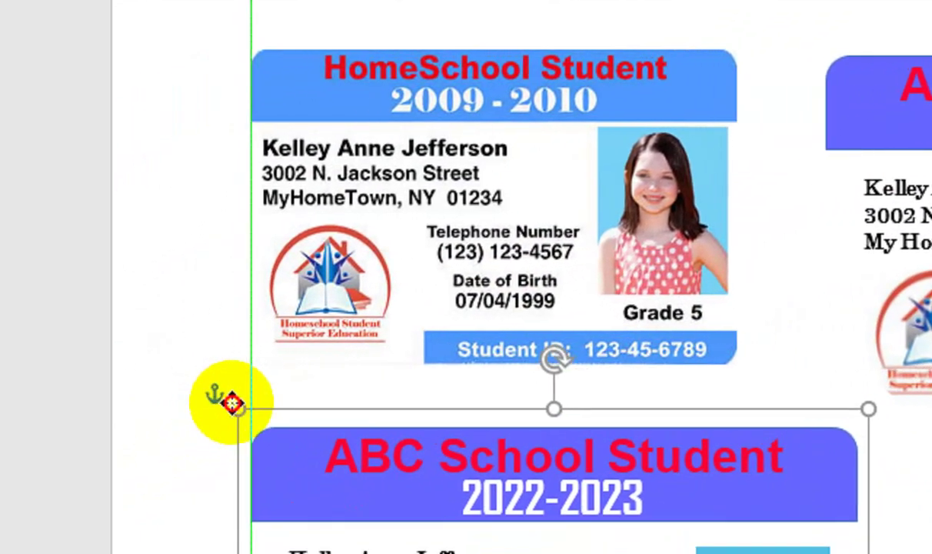
scroll("right", 3)
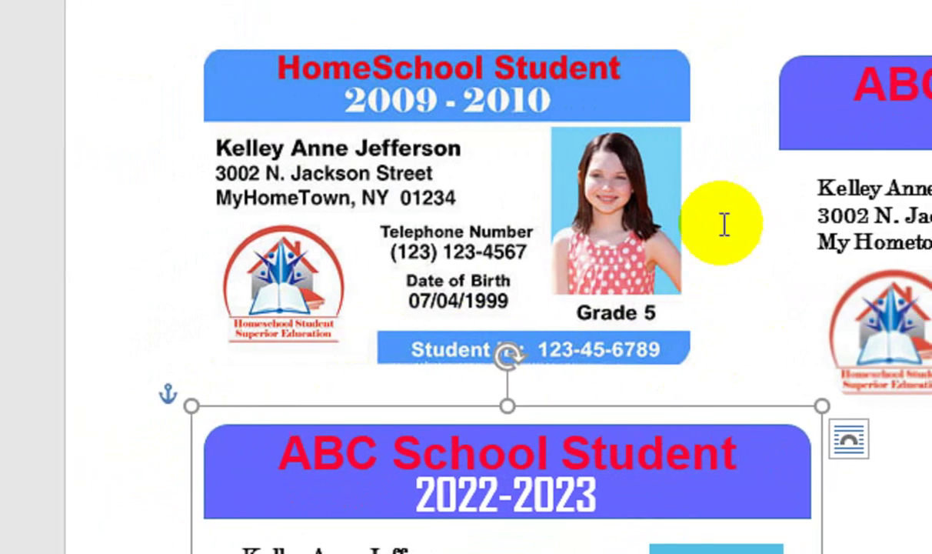
left_click_drag(702, 412, 648, 398)
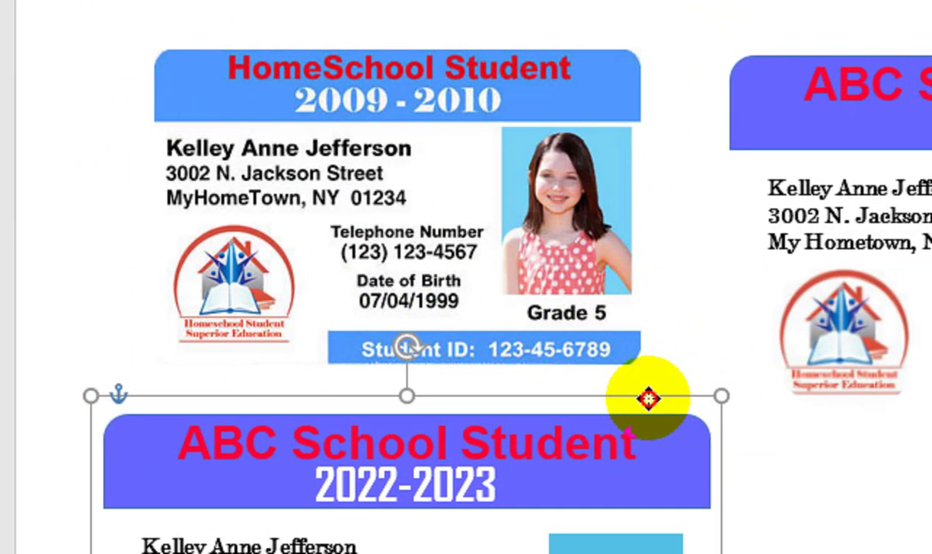
scroll("down", 3)
scroll("right", 3)
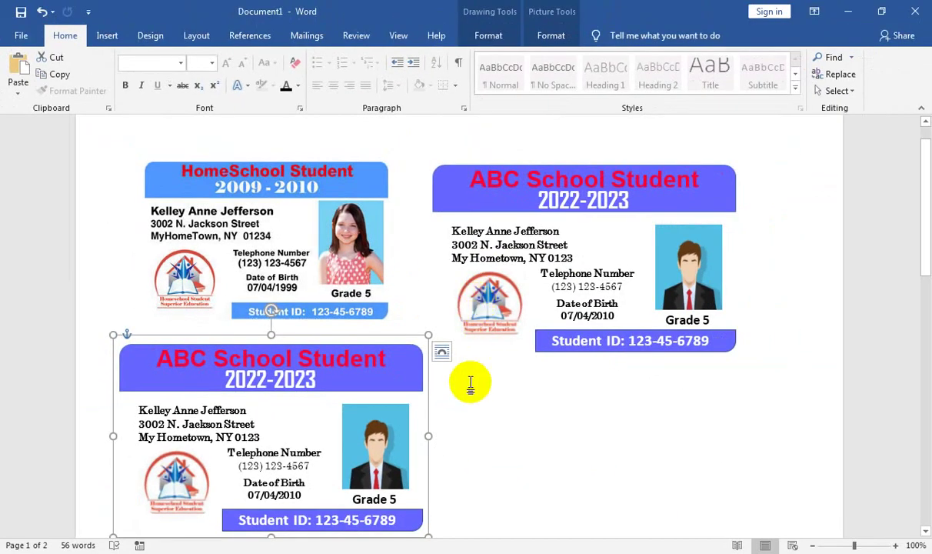
left_click(471, 383)
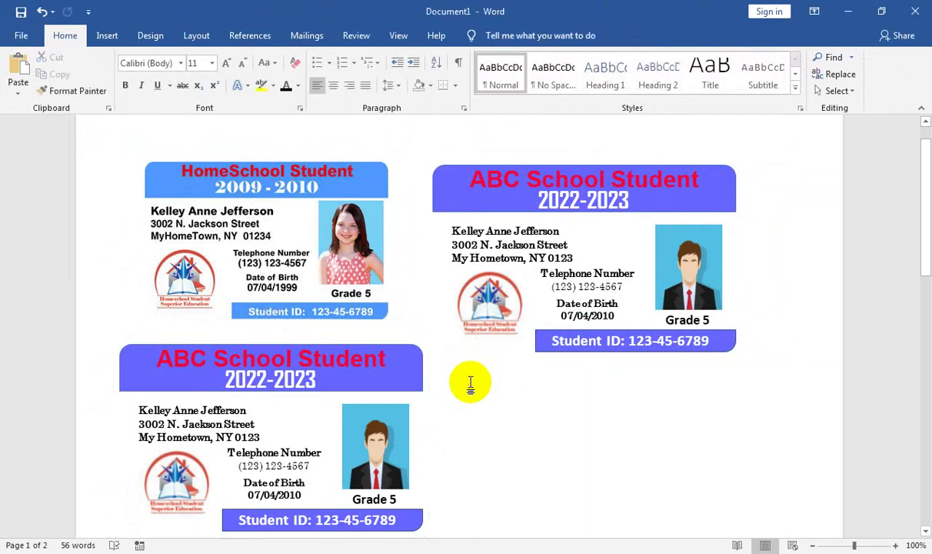